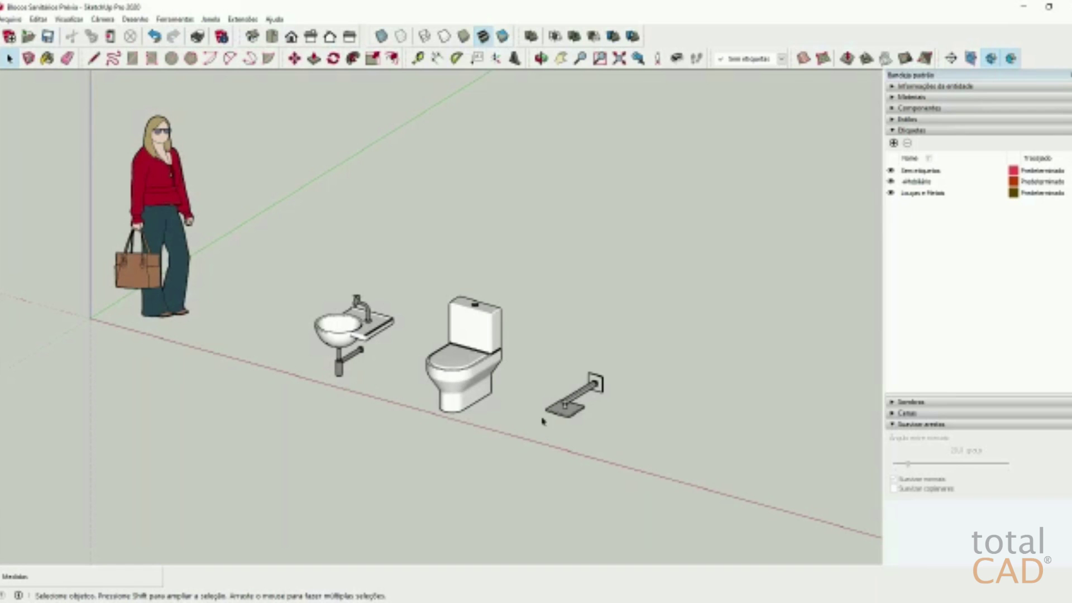
Step: Move the toilet and the shower head together along the red axis, away from the washbasin
{"action": "middle_click_drag", "start_coordinate": [440, 434], "coordinate": [555, 390]}
{"action": "scroll", "coordinate": [547, 400], "scroll_direction": "up", "scroll_amount": 2}
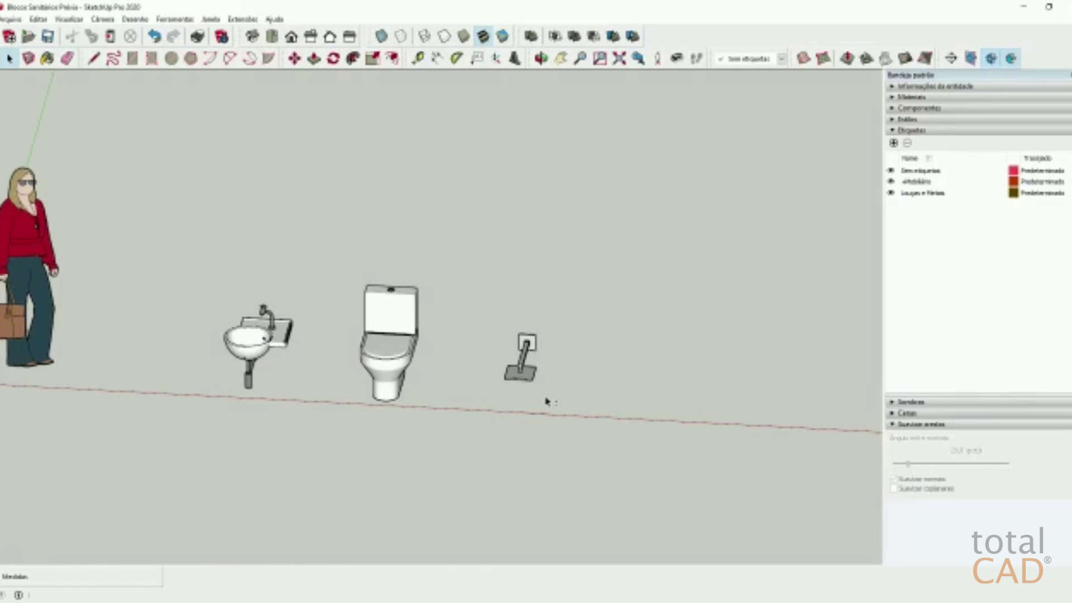
{"action": "left_click_drag", "start_coordinate": [614, 219], "coordinate": [343, 526]}
{"action": "key", "text": "m"}
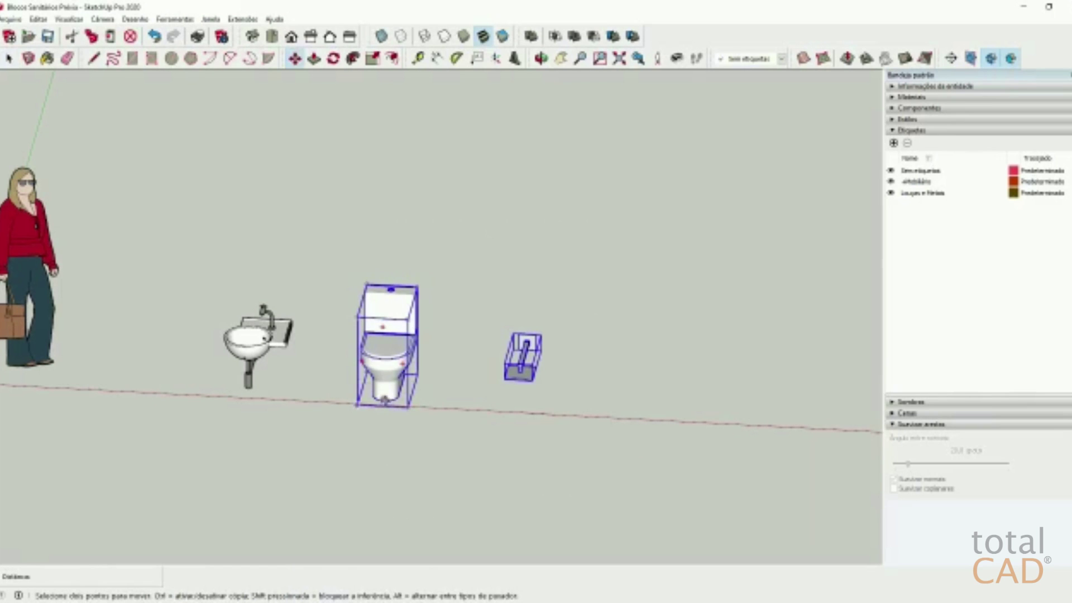
{"action": "left_click", "coordinate": [390, 415]}
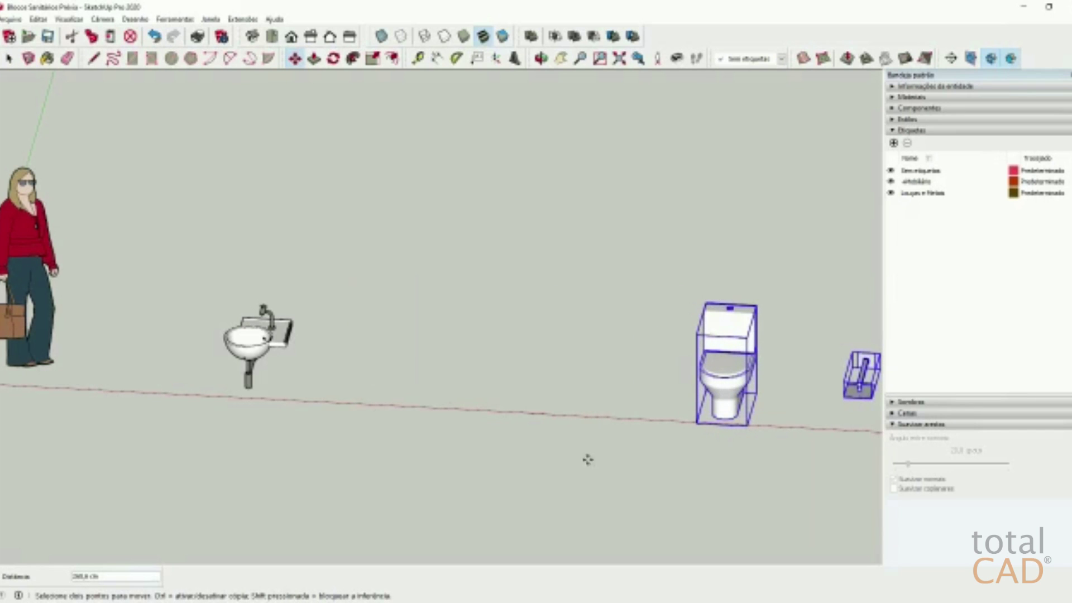
{"action": "key", "text": "space"}
{"action": "left_click", "coordinate": [754, 383]}
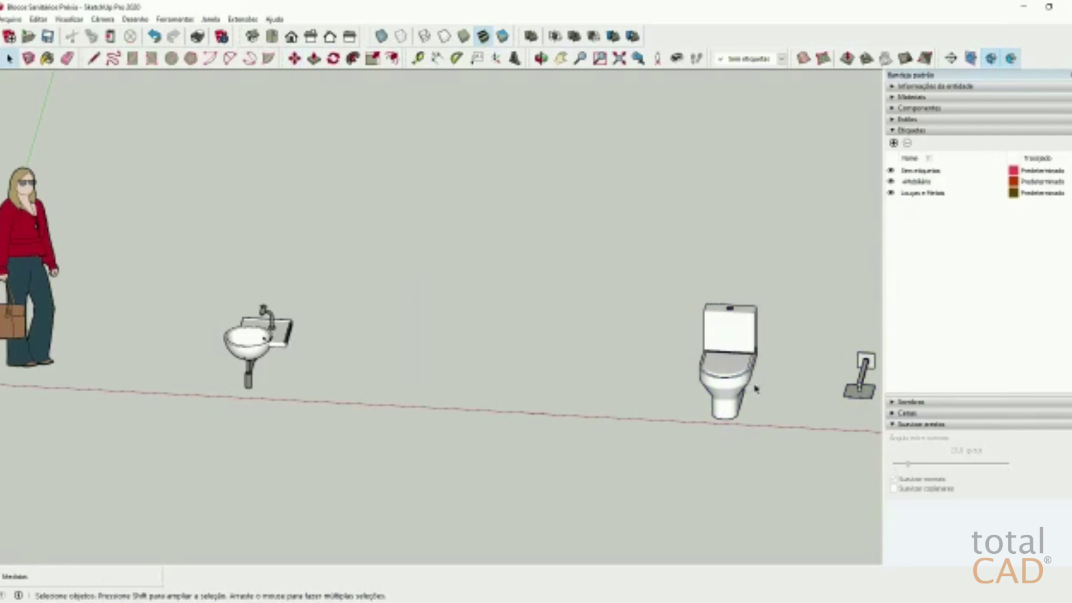
{"action": "left_click", "coordinate": [723, 378]}
{"action": "scroll", "coordinate": [430, 387], "scroll_direction": "down", "scroll_amount": 2}
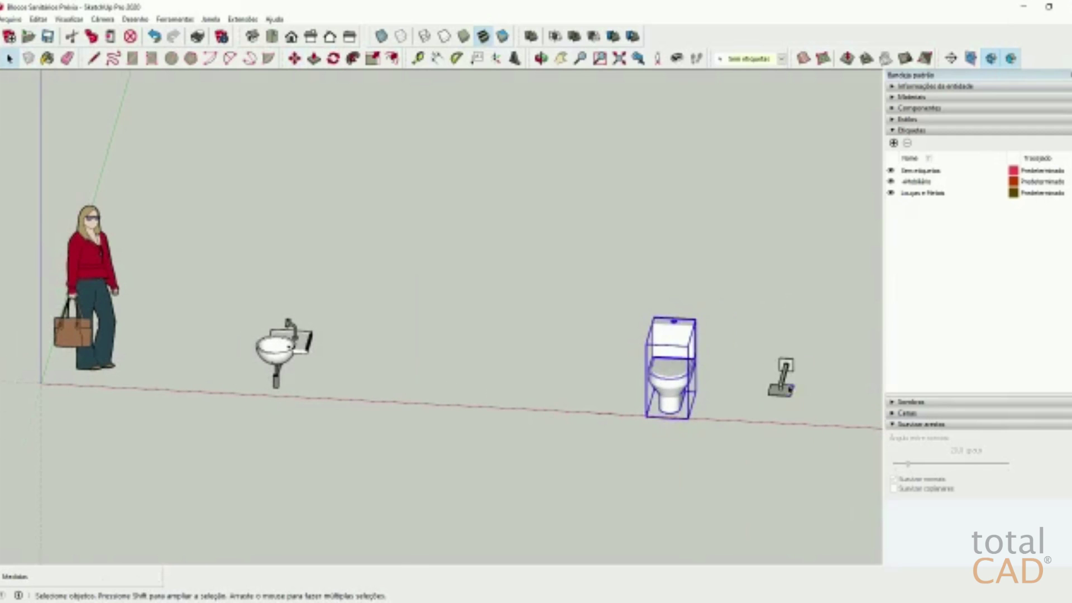
{"action": "left_click", "coordinate": [788, 388]}
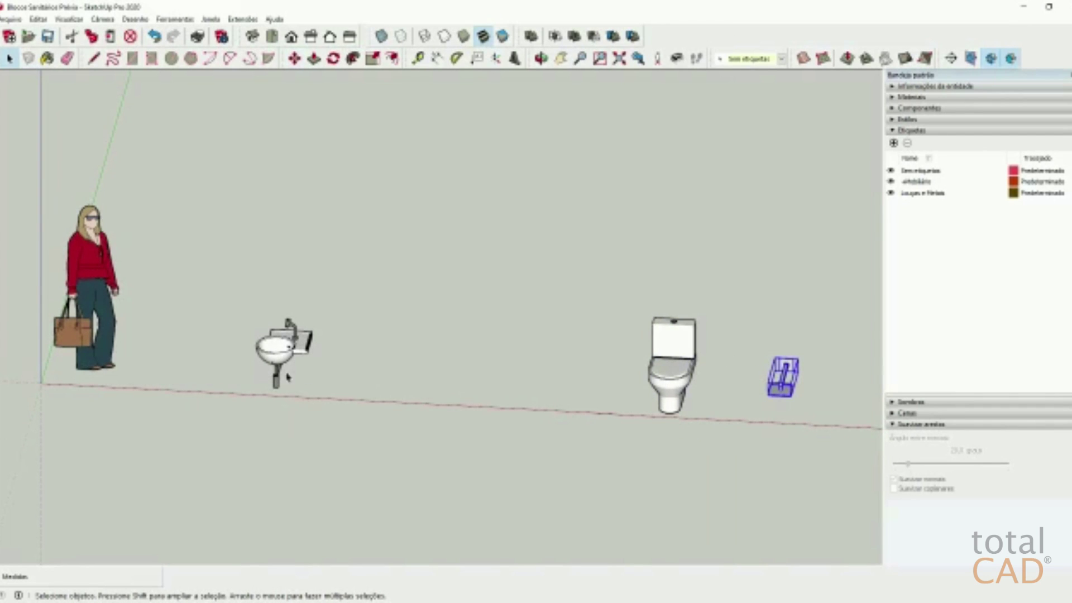
{"action": "scroll", "coordinate": [288, 377], "scroll_direction": "up", "scroll_amount": 5}
{"action": "middle_click_drag", "start_coordinate": [288, 367], "coordinate": [327, 244]}
{"action": "scroll", "coordinate": [320, 314], "scroll_direction": "down", "scroll_amount": 1}
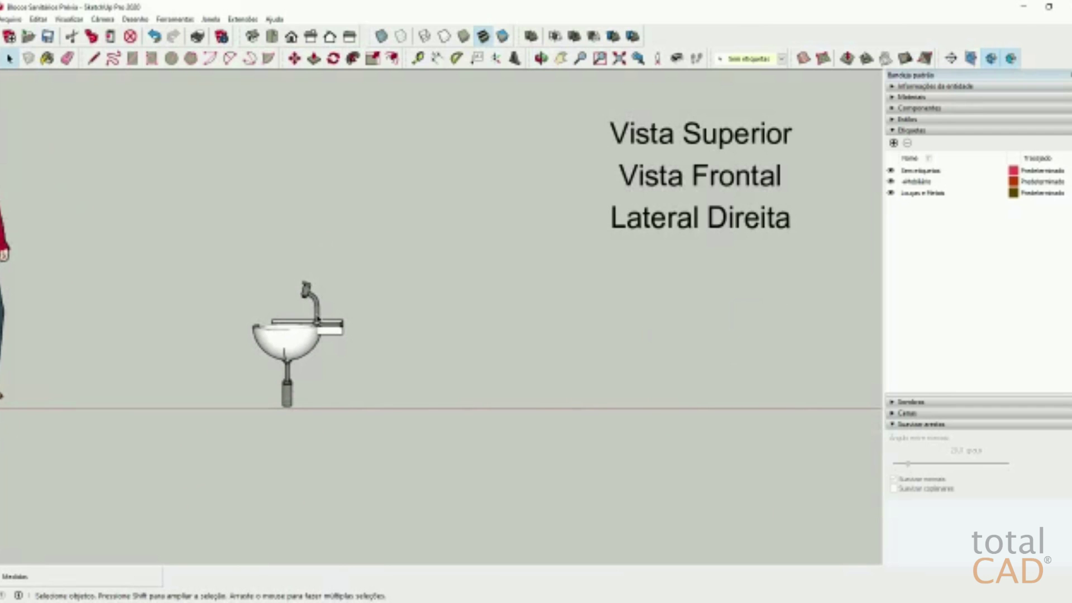
Step: Copy the washbasin along the red axis toward the toilet as an array of three copies about 88 cm apart
{"action": "left_click", "coordinate": [329, 343]}
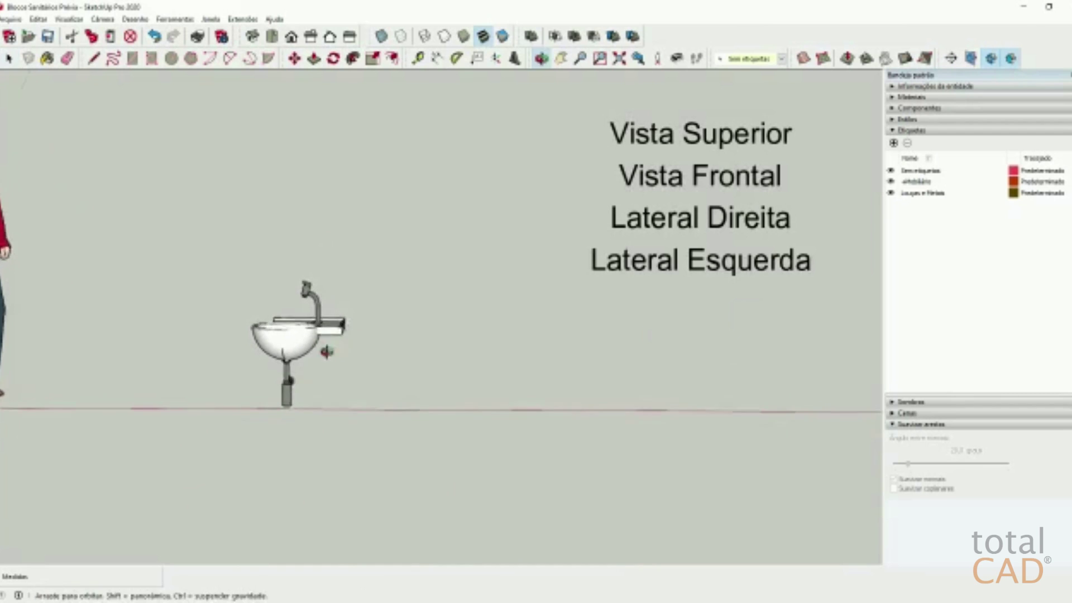
{"action": "middle_click_drag", "start_coordinate": [327, 349], "coordinate": [328, 409]}
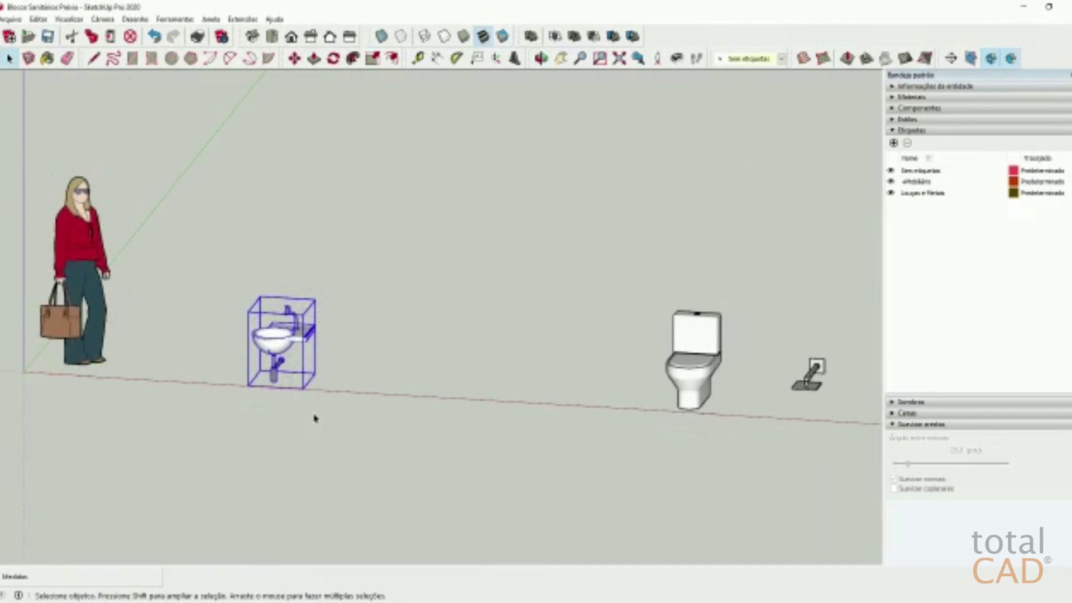
{"action": "key", "text": "m"}
{"action": "left_click", "coordinate": [302, 388]}
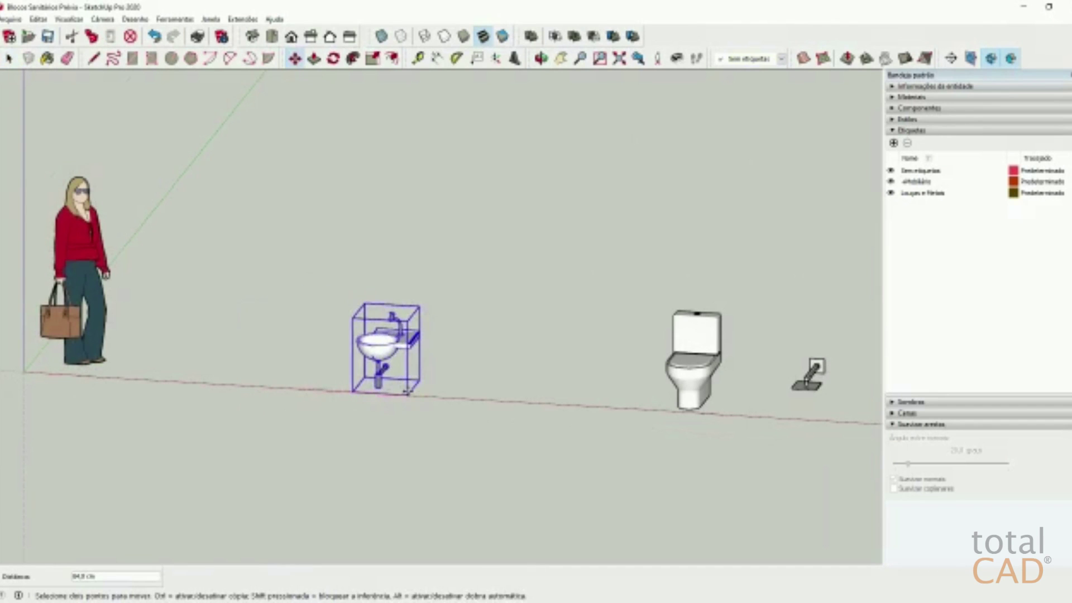
{"action": "key", "text": "ctrl"}
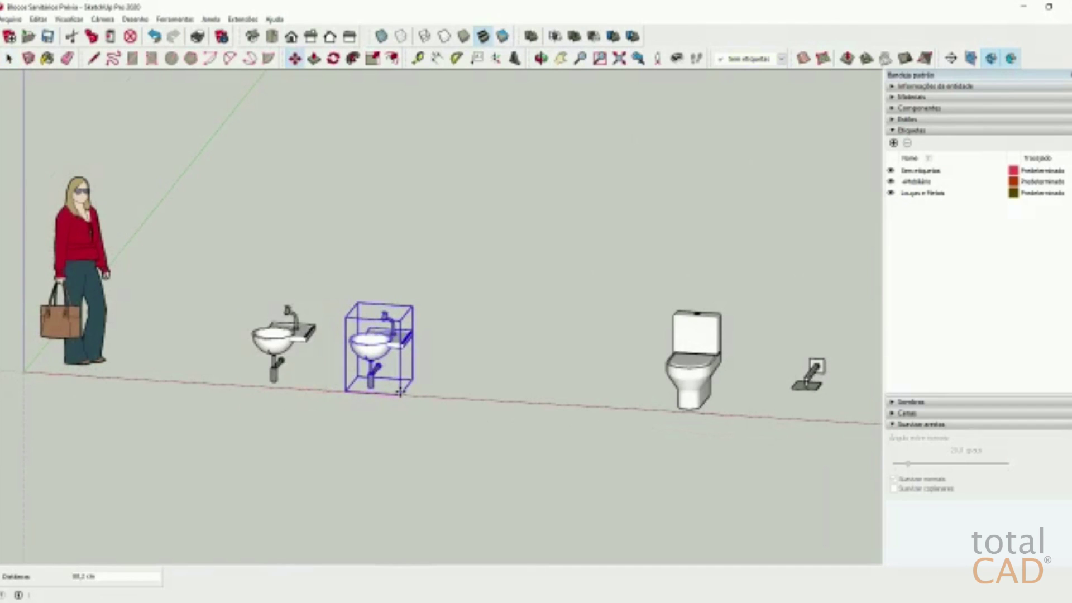
{"action": "type", "text": "*3"}
{"action": "key", "text": "Return"}
Step: Rotate the first washbasin 90° about the red axis so that its top faces the front
{"action": "middle_click_drag", "start_coordinate": [397, 391], "coordinate": [455, 553]}
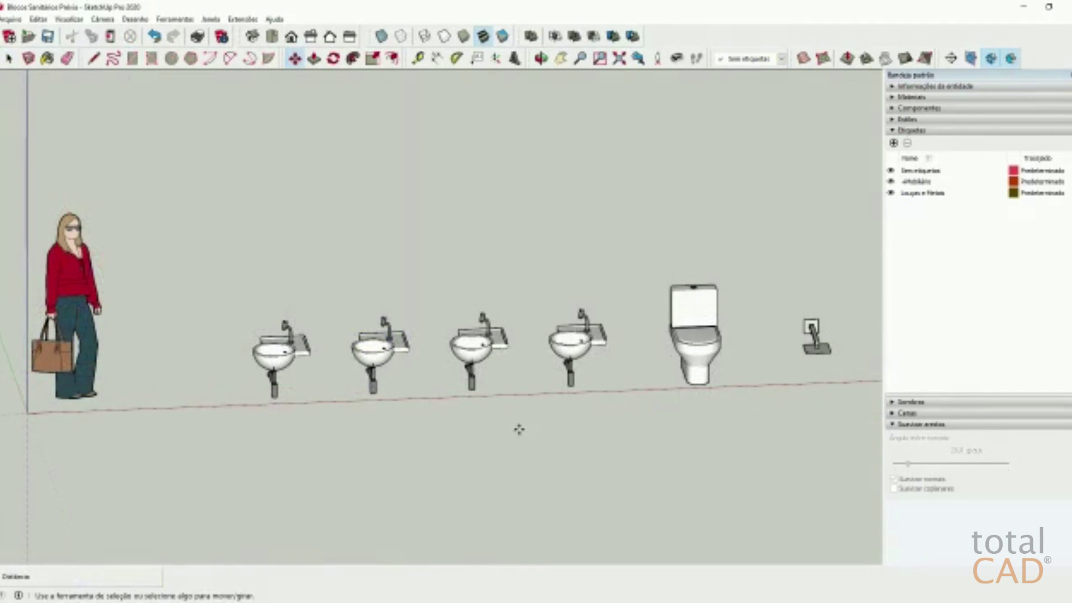
{"action": "middle_click_drag", "start_coordinate": [537, 430], "coordinate": [471, 431]}
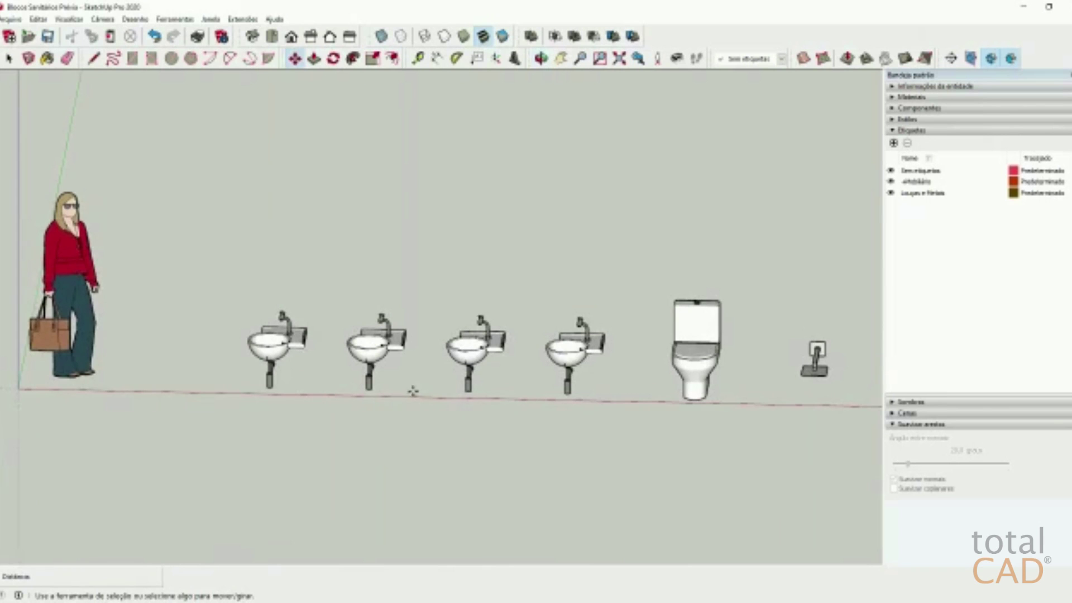
{"action": "scroll", "coordinate": [279, 348], "scroll_direction": "up", "scroll_amount": 5}
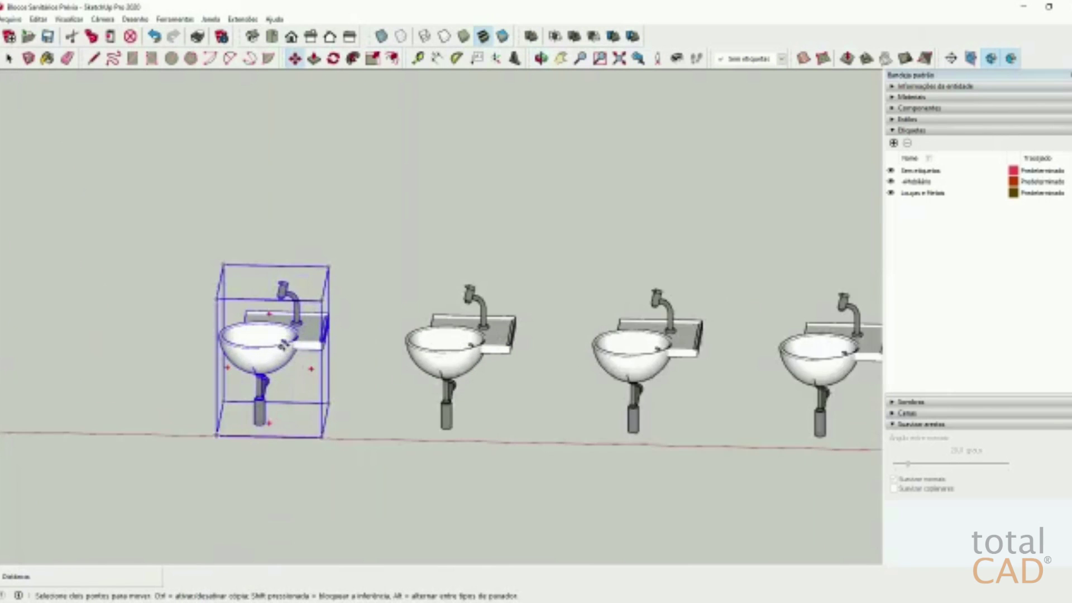
{"action": "middle_click_drag", "start_coordinate": [295, 350], "coordinate": [202, 374]}
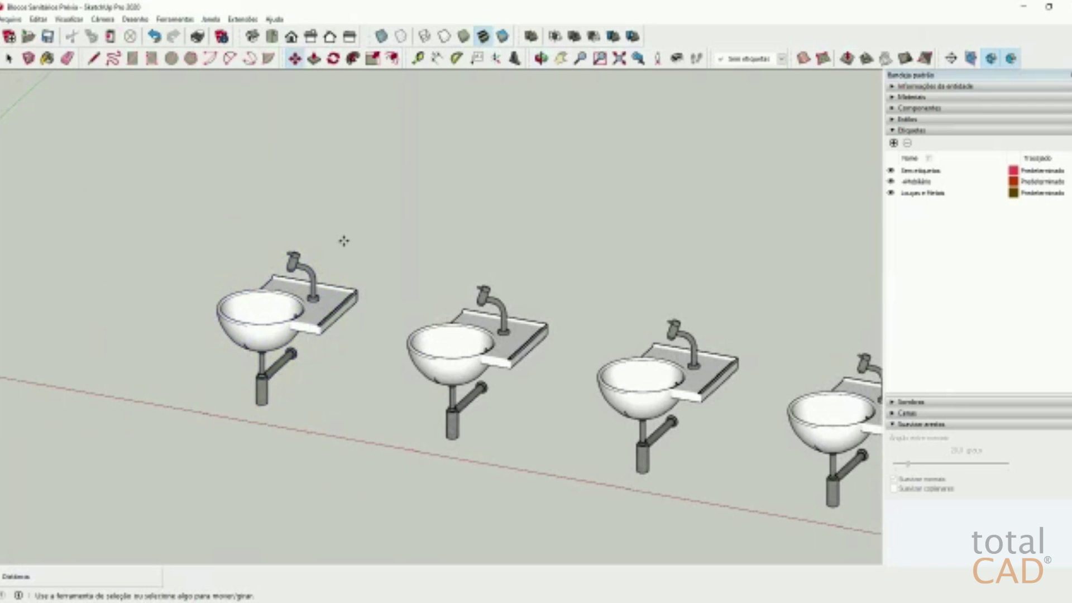
{"action": "left_click", "coordinate": [334, 59]}
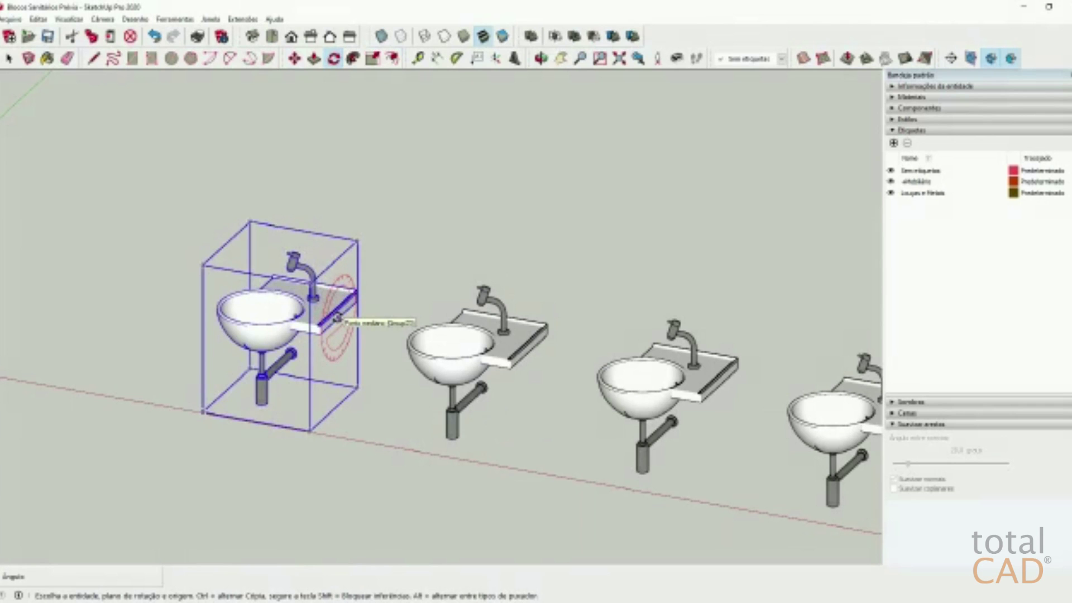
{"action": "left_click", "coordinate": [340, 317]}
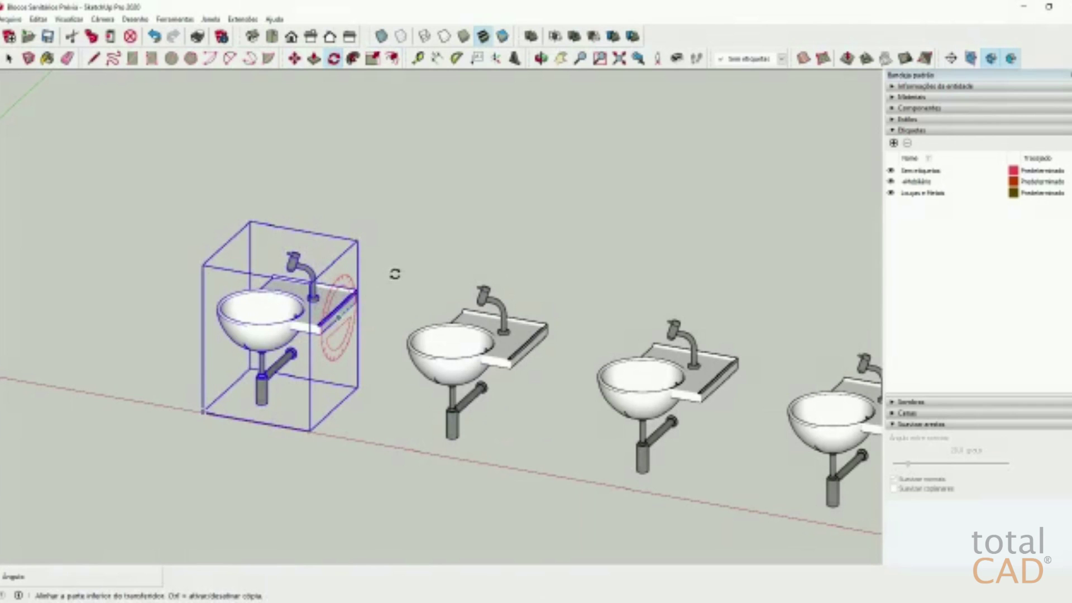
{"action": "left_click", "coordinate": [394, 270]}
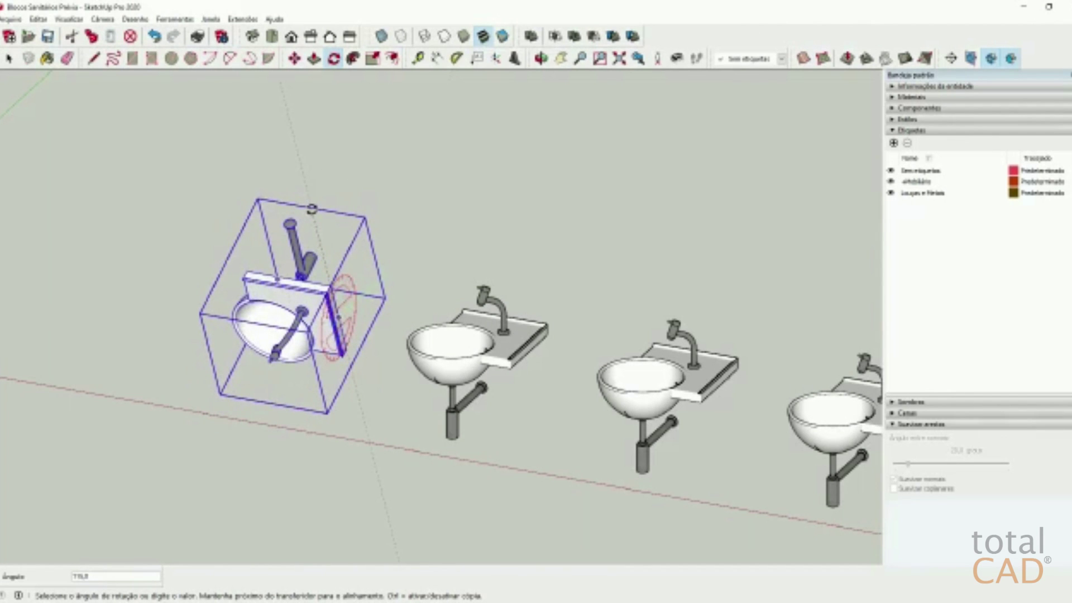
{"action": "key", "text": "Return"}
{"action": "scroll", "coordinate": [330, 330], "scroll_direction": "down", "scroll_amount": 2}
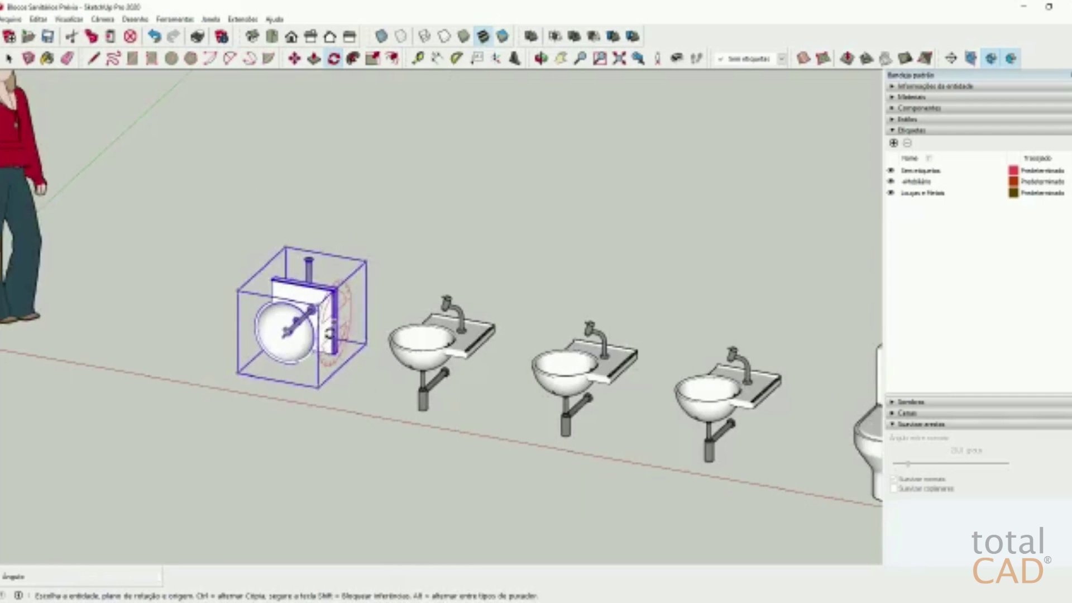
Step: Rotate the third washbasin 90° about the vertical axis to present one of its sides to the front
{"action": "middle_click_drag", "start_coordinate": [330, 333], "coordinate": [502, 268]}
{"action": "key", "text": "q"}
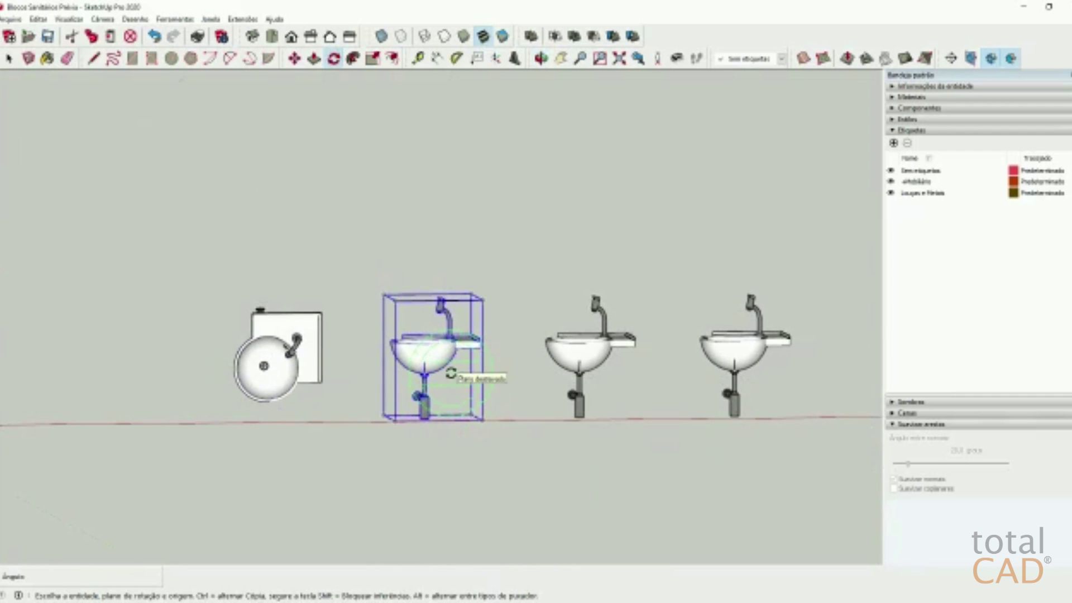
{"action": "middle_click_drag", "start_coordinate": [616, 368], "coordinate": [359, 450], "text": "shift"}
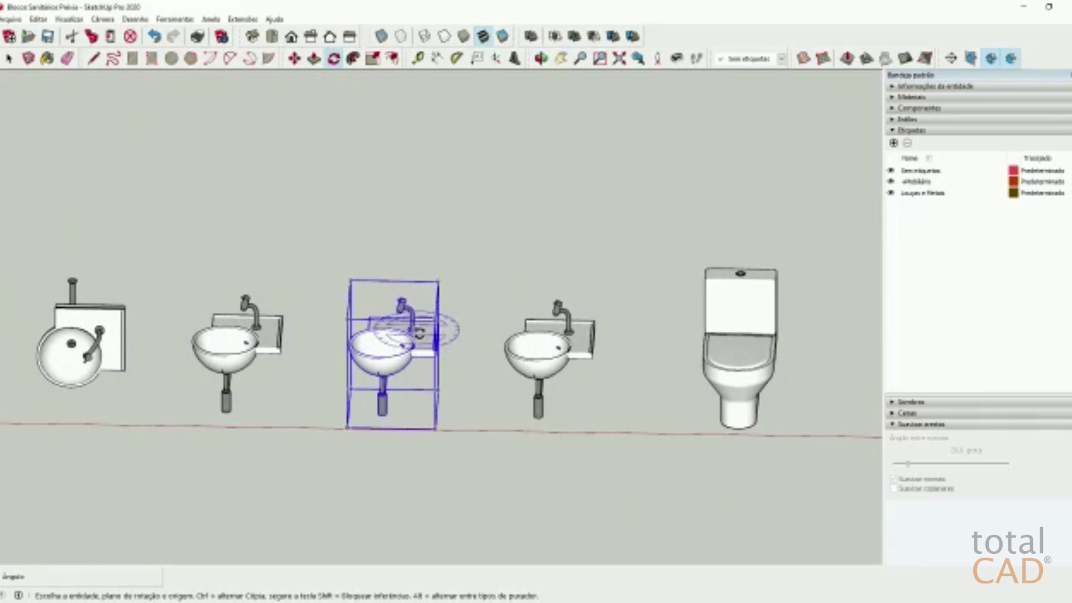
{"action": "left_click", "coordinate": [398, 334]}
{"action": "left_click", "coordinate": [431, 336]}
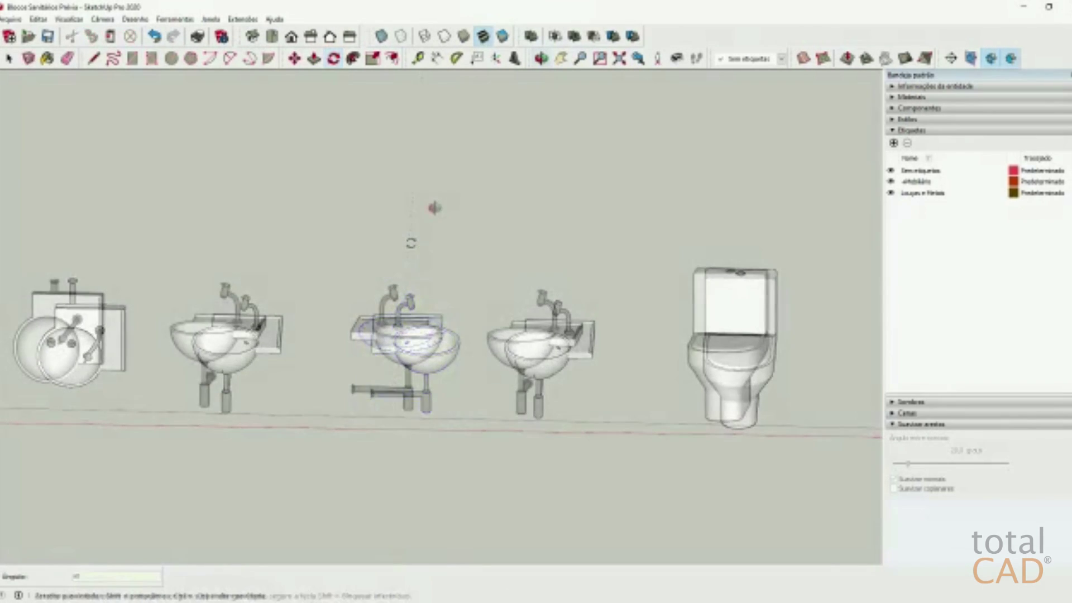
Step: Rotate the fourth washbasin 90° about the vertical axis in the opposite direction to present its other side to the front
{"action": "middle_click_drag", "start_coordinate": [433, 209], "coordinate": [443, 188]}
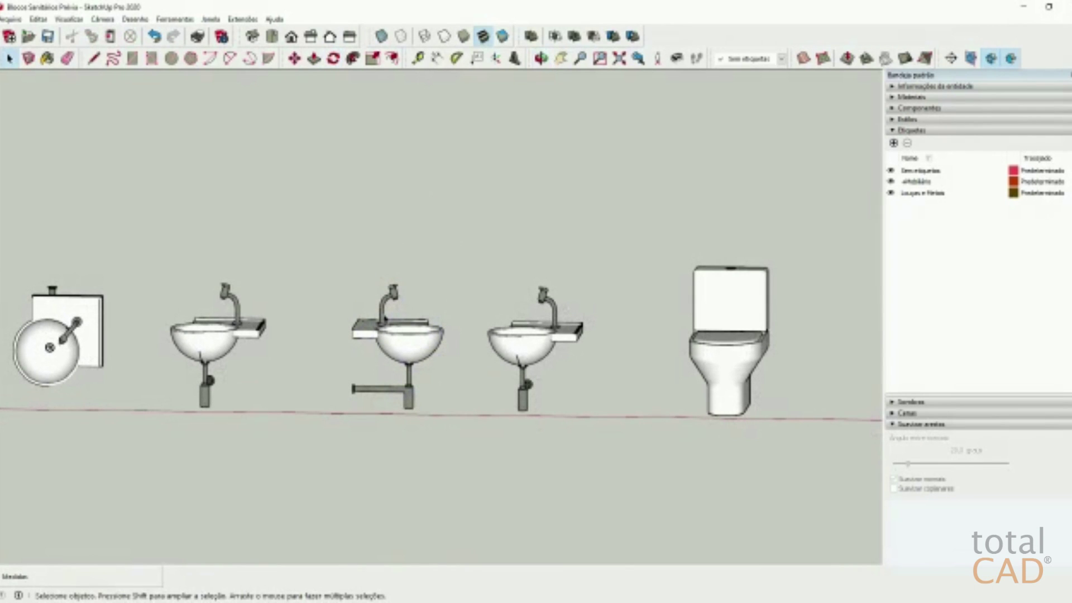
{"action": "middle_click_drag", "start_coordinate": [384, 316], "coordinate": [412, 287]}
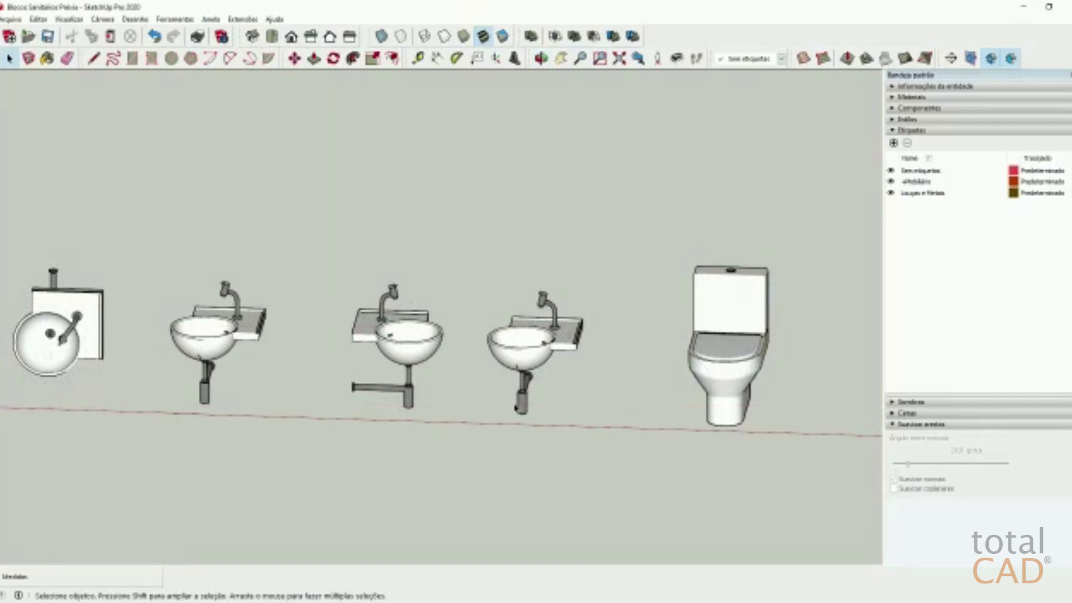
{"action": "middle_click_drag", "start_coordinate": [512, 383], "coordinate": [430, 407]}
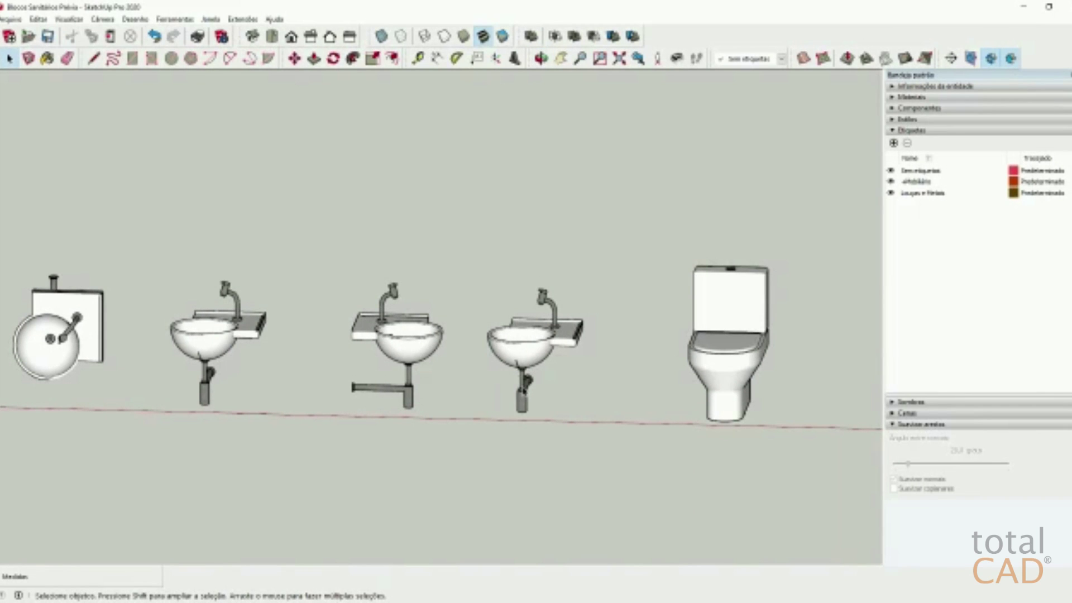
{"action": "key", "text": "q"}
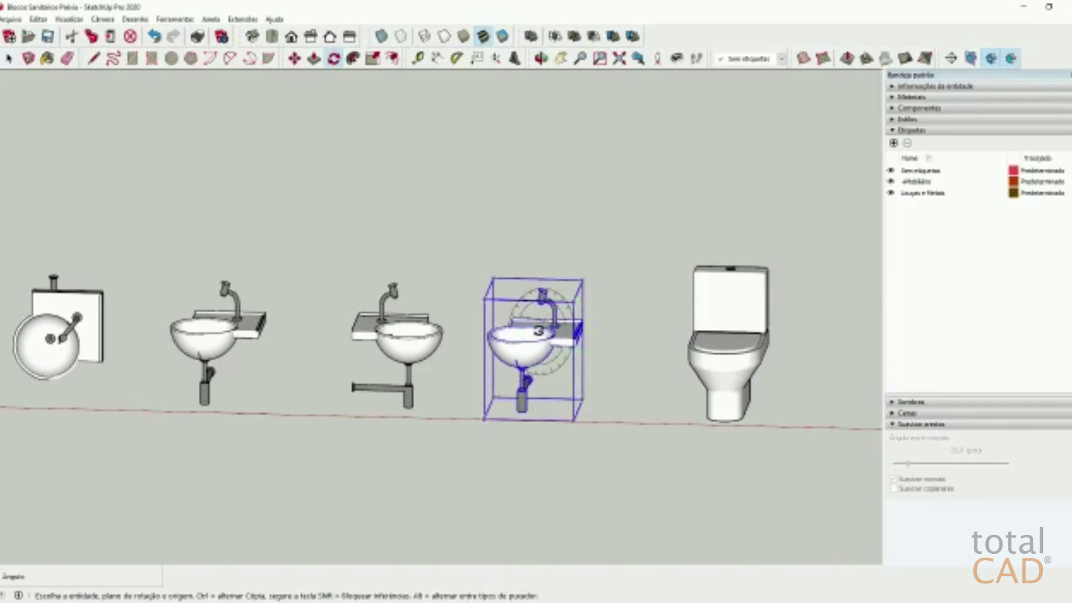
{"action": "middle_click_drag", "start_coordinate": [538, 330], "coordinate": [546, 459]}
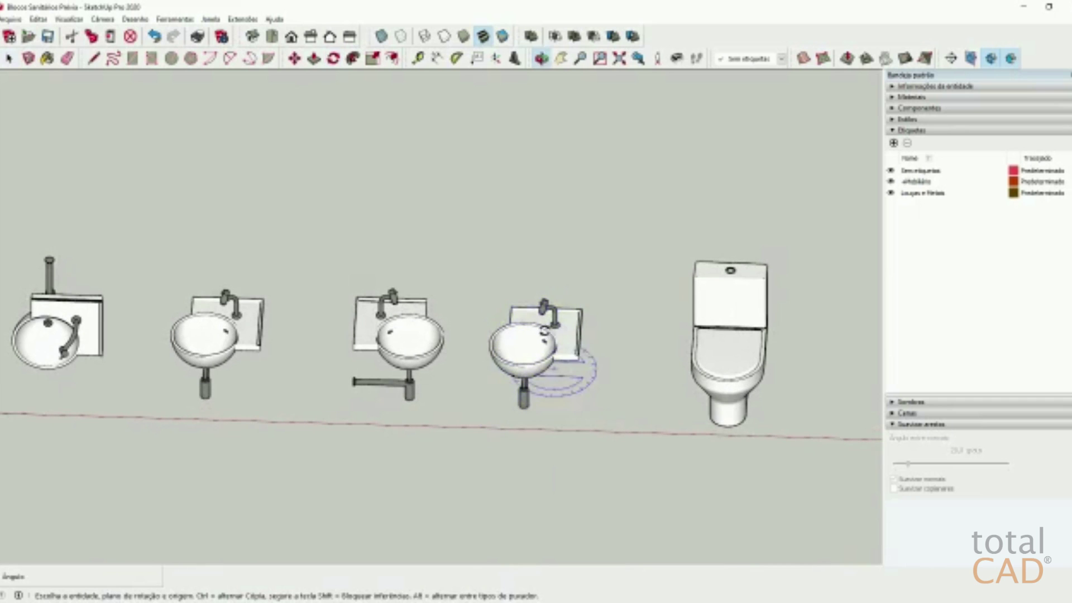
{"action": "left_click", "coordinate": [571, 330]}
{"action": "left_click", "coordinate": [592, 346]}
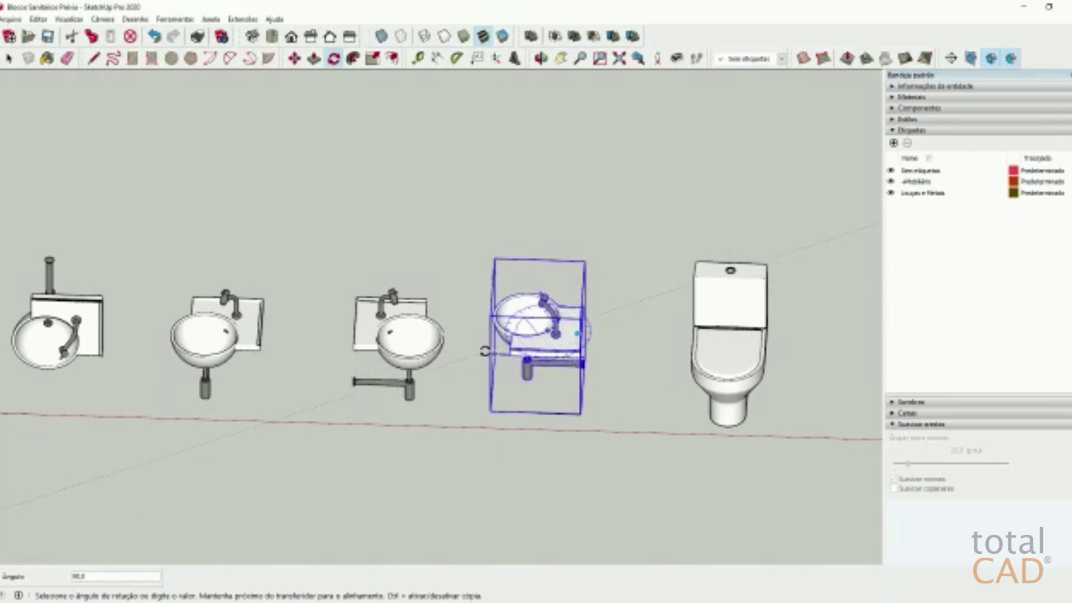
{"action": "left_click", "coordinate": [484, 351]}
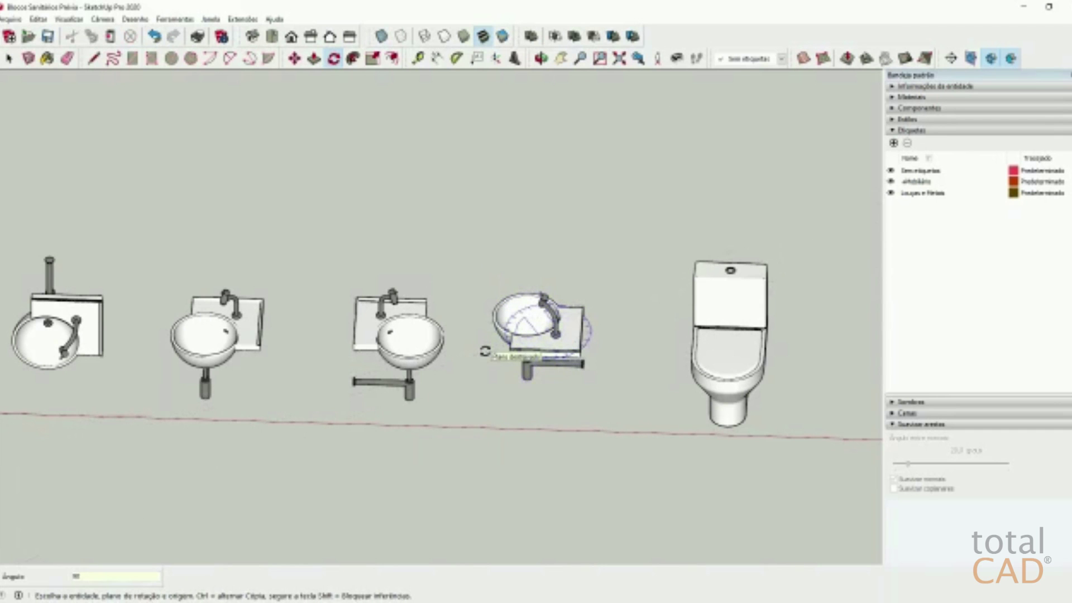
{"action": "middle_click_drag", "start_coordinate": [479, 359], "coordinate": [638, 444]}
{"action": "key", "text": "ctrl+z"}
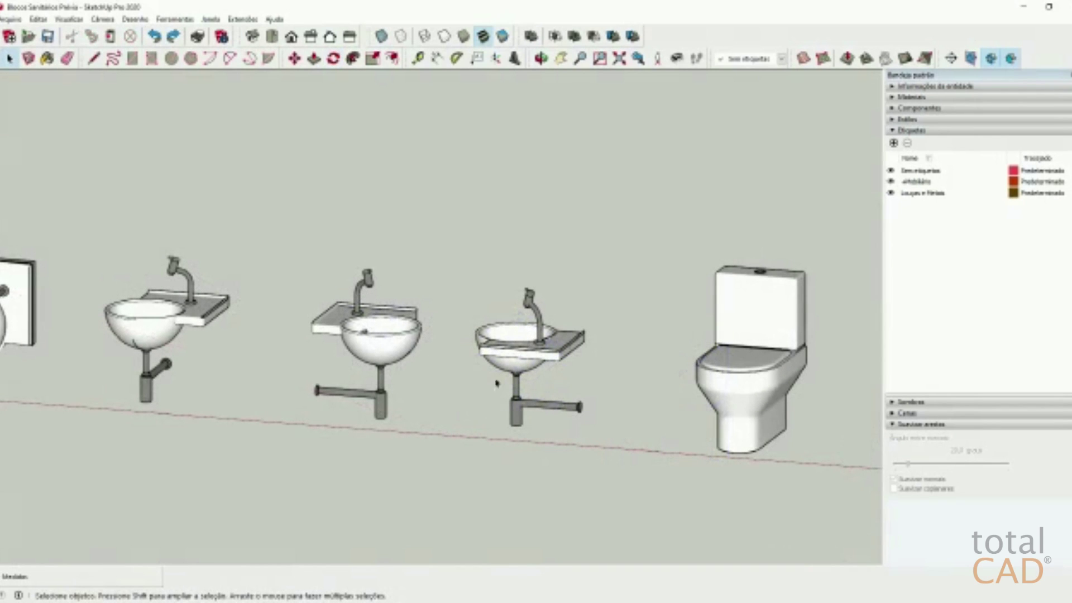
Step: Move the fourth washbasin along the red axis toward the toilet to widen its gap from the third one
{"action": "middle_click_drag", "start_coordinate": [507, 373], "coordinate": [613, 315]}
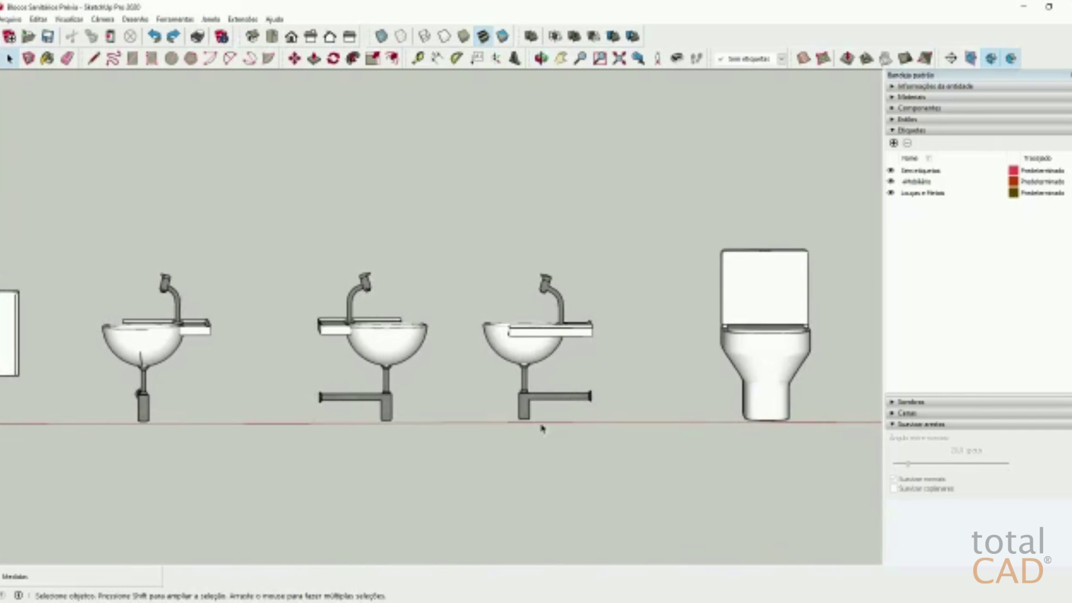
{"action": "middle_click_drag", "start_coordinate": [554, 400], "coordinate": [550, 329]}
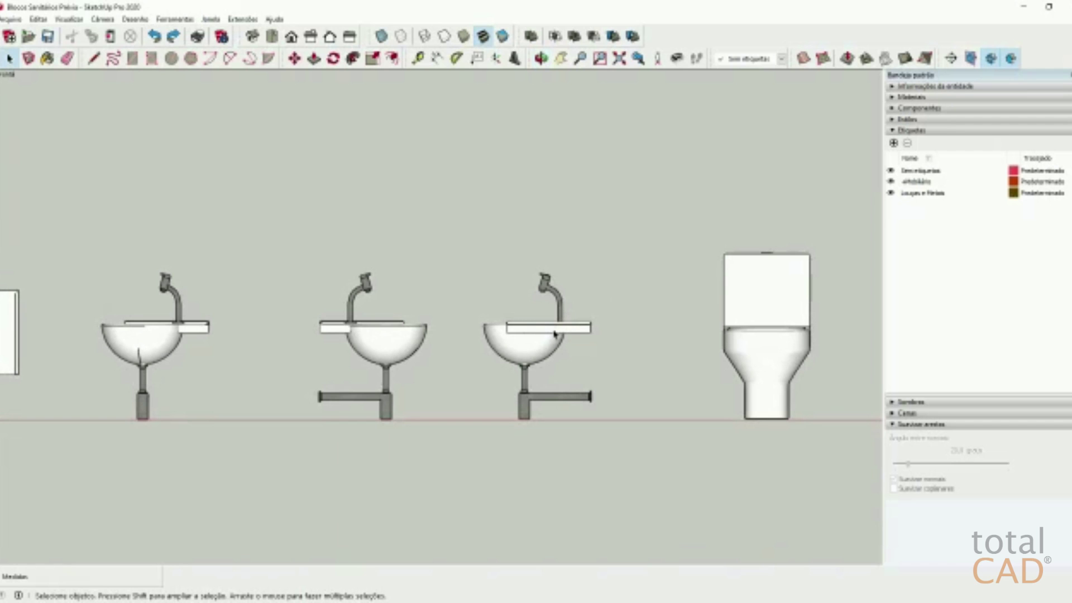
{"action": "middle_click_drag", "start_coordinate": [550, 339], "coordinate": [461, 517]}
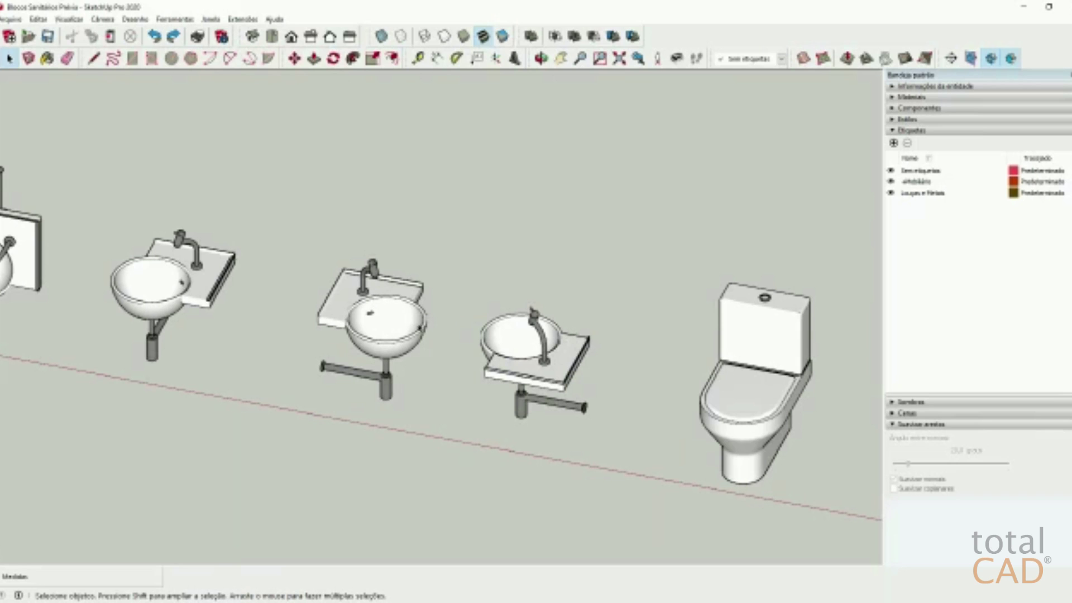
{"action": "left_click", "coordinate": [535, 373]}
{"action": "key", "text": "m"}
{"action": "left_click", "coordinate": [533, 370]}
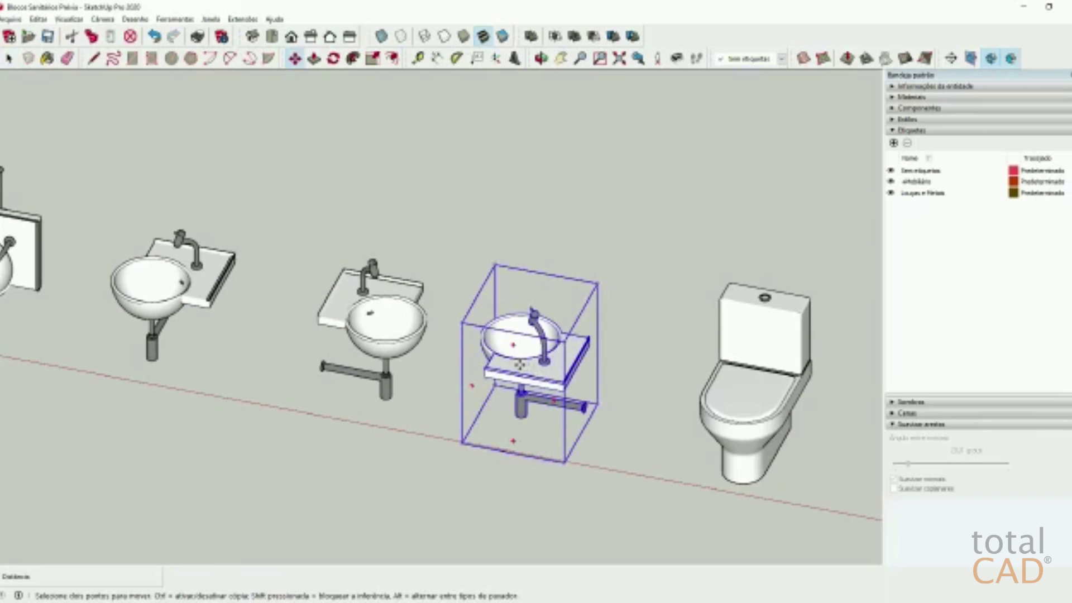
{"action": "left_click", "coordinate": [647, 390]}
{"action": "key", "text": "space"}
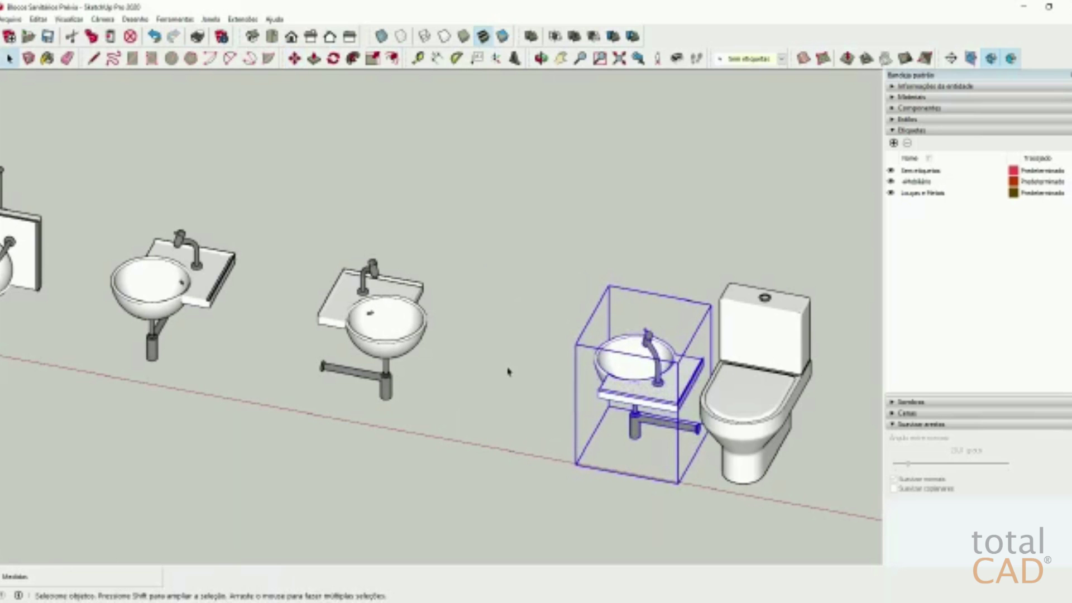
Step: Copy the third washbasin along the red axis into the gap before the rotated washbasin beside the toilet
{"action": "middle_click_drag", "start_coordinate": [507, 371], "coordinate": [586, 311]}
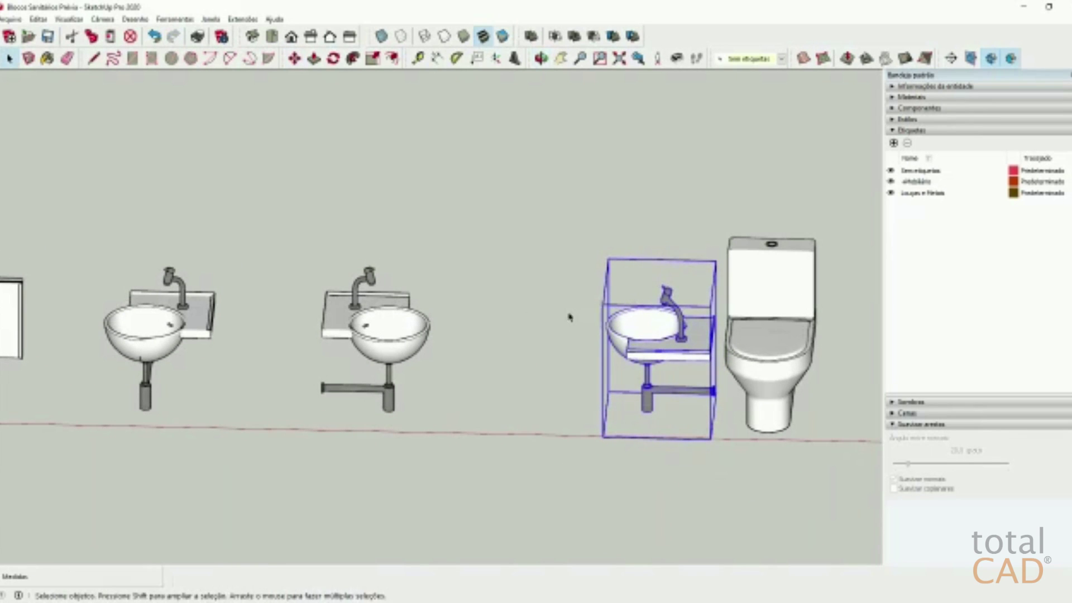
{"action": "left_click", "coordinate": [392, 329]}
{"action": "scroll", "coordinate": [379, 335], "scroll_direction": "up", "scroll_amount": 3}
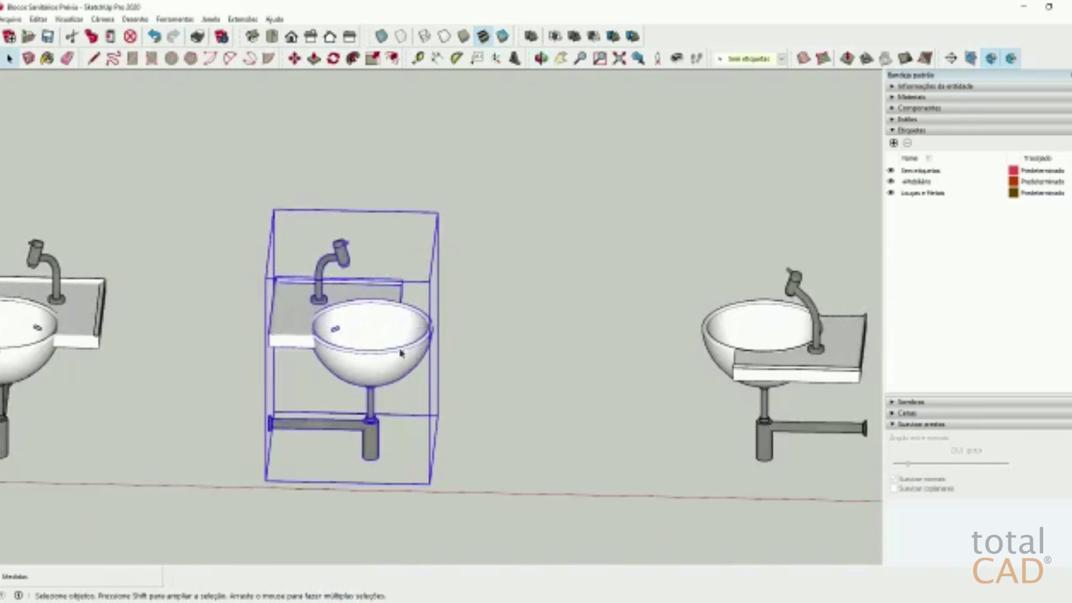
{"action": "middle_click_drag", "start_coordinate": [379, 335], "coordinate": [355, 354]}
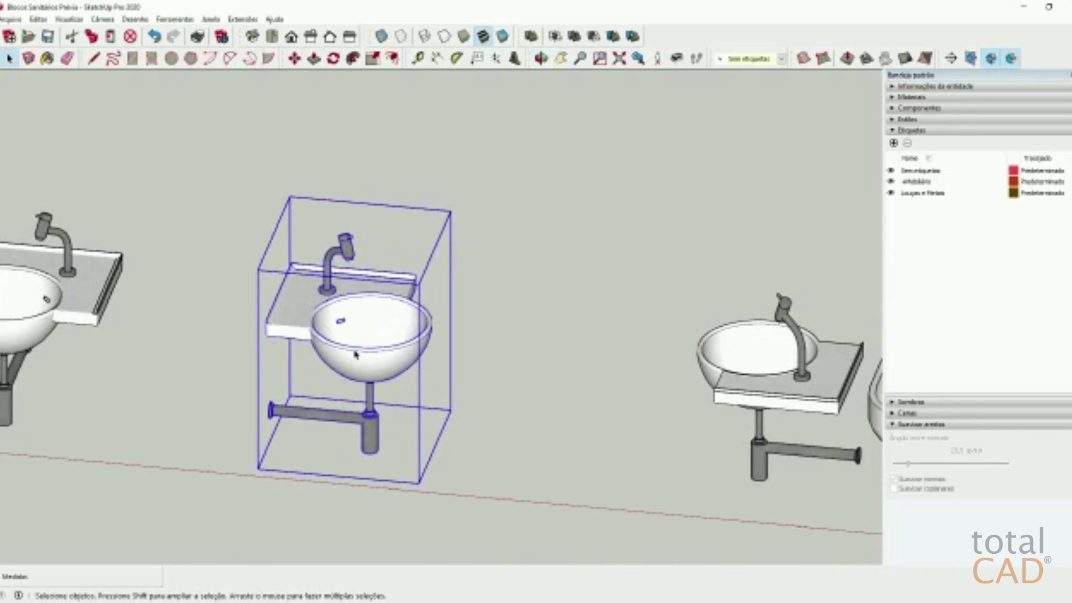
{"action": "scroll", "coordinate": [355, 354], "scroll_direction": "down", "scroll_amount": 5}
{"action": "key", "text": "m"}
{"action": "left_click", "coordinate": [360, 330]}
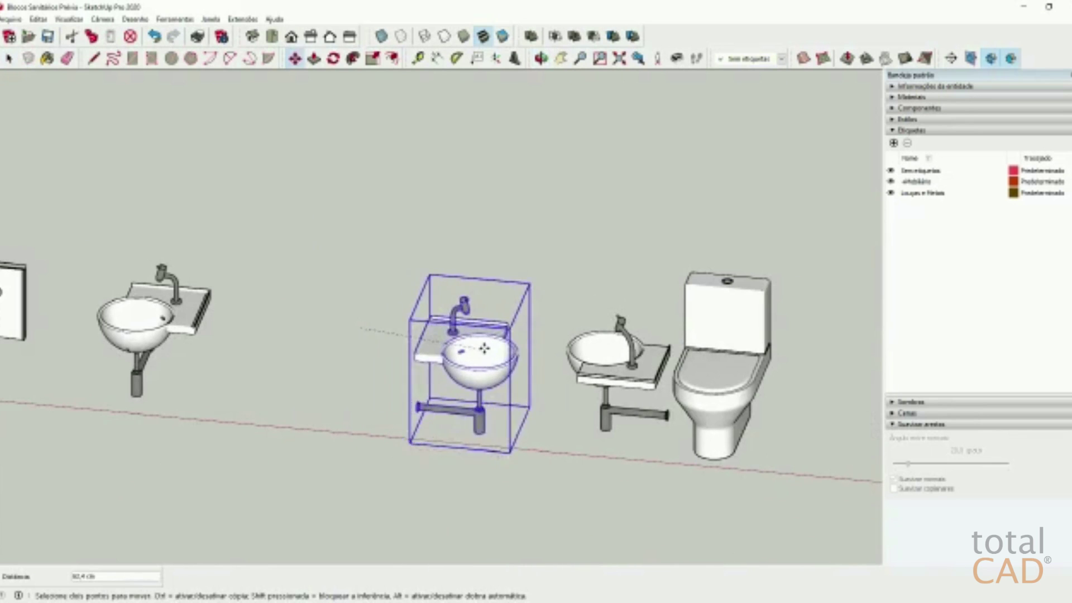
{"action": "key", "text": "ctrl"}
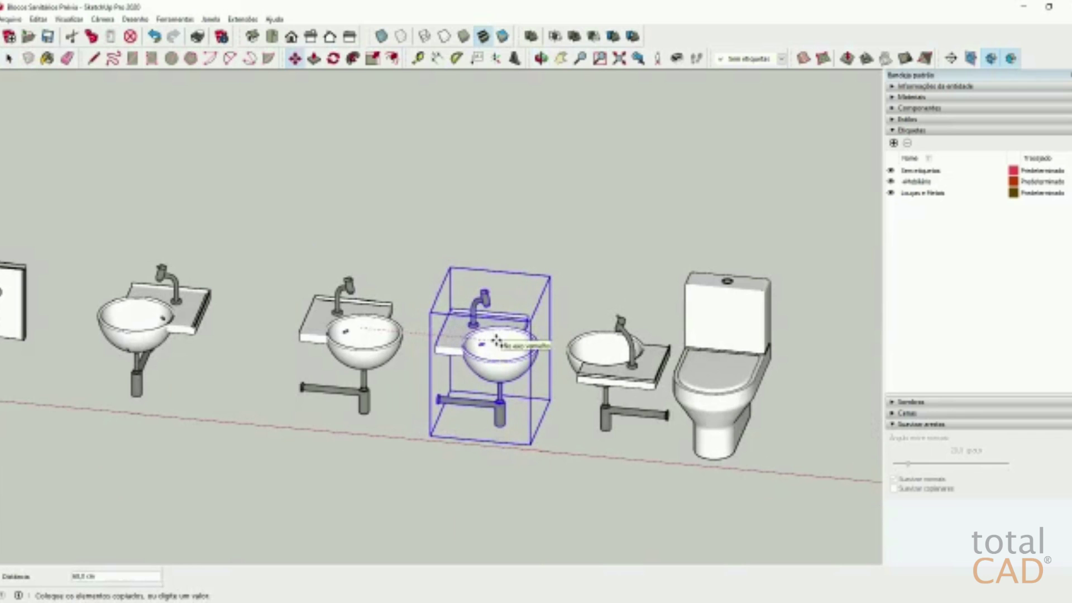
{"action": "left_click", "coordinate": [497, 339]}
{"action": "key", "text": "space"}
{"action": "middle_click_drag", "start_coordinate": [462, 257], "coordinate": [491, 335]}
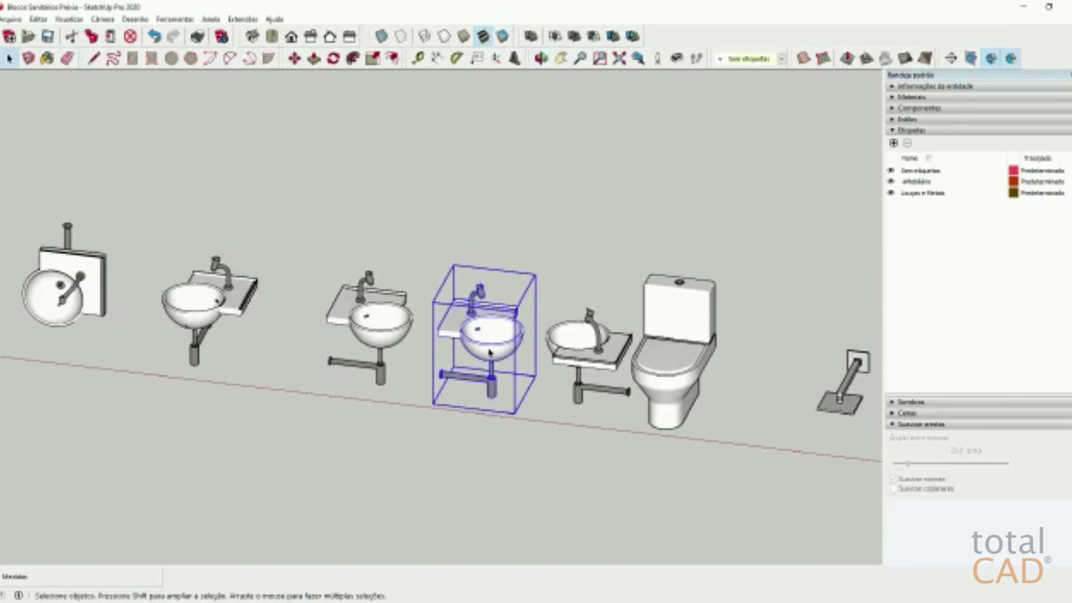
Step: Mirror the new washbasin copy by scaling it by -1 along the red axis
{"action": "left_click", "coordinate": [372, 60]}
{"action": "middle_click_drag", "start_coordinate": [330, 383], "coordinate": [528, 335]}
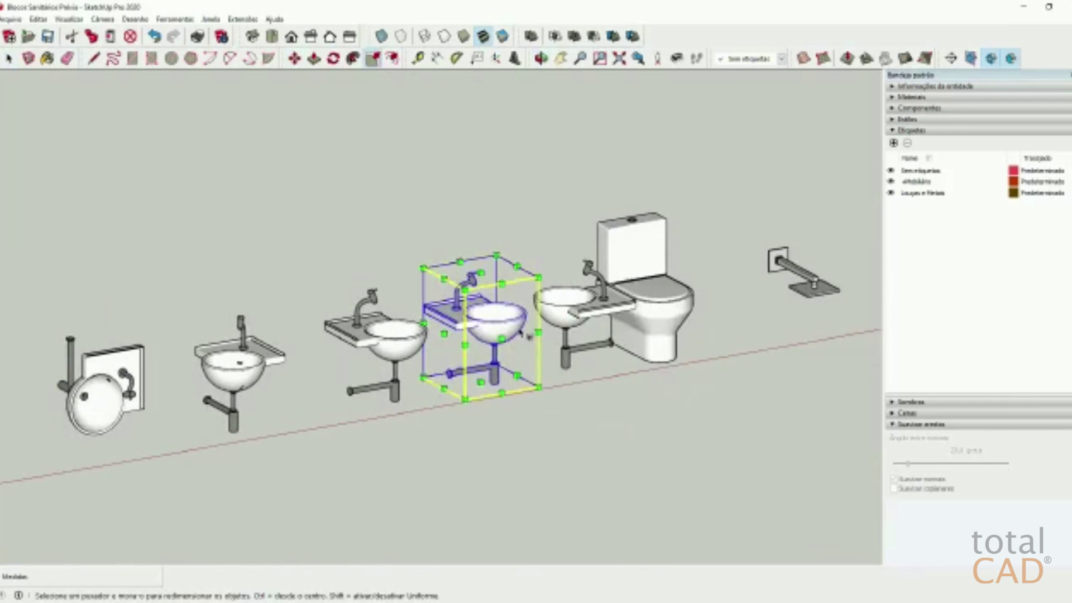
{"action": "scroll", "coordinate": [528, 335], "scroll_direction": "up", "scroll_amount": 3}
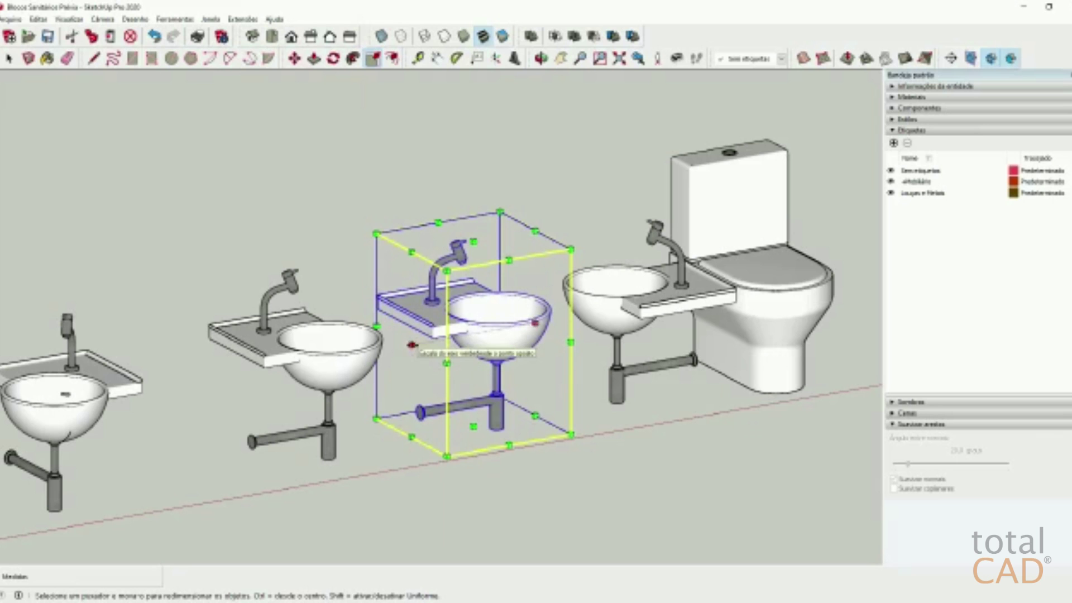
{"action": "middle_click_drag", "start_coordinate": [560, 326], "coordinate": [398, 348]}
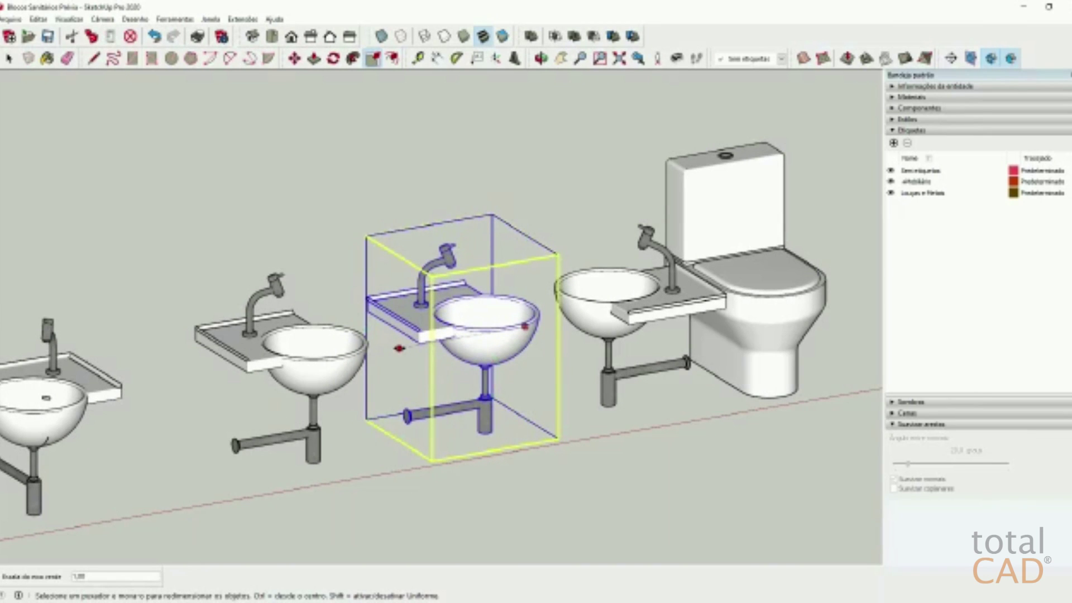
{"action": "left_click_drag", "start_coordinate": [398, 348], "coordinate": [446, 340]}
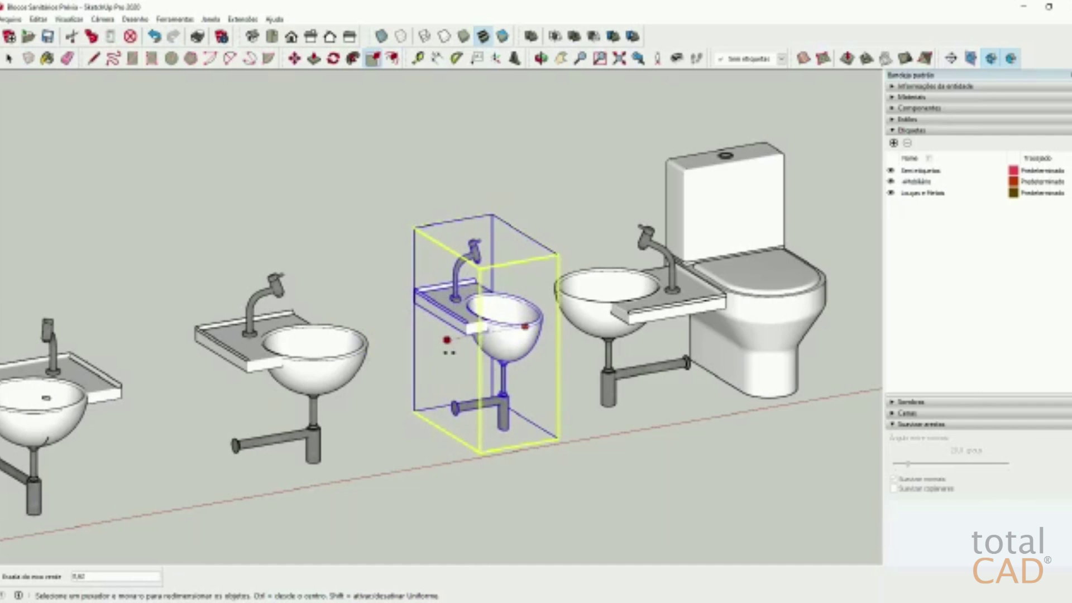
{"action": "type", "text": "-1"}
{"action": "key", "text": "Return"}
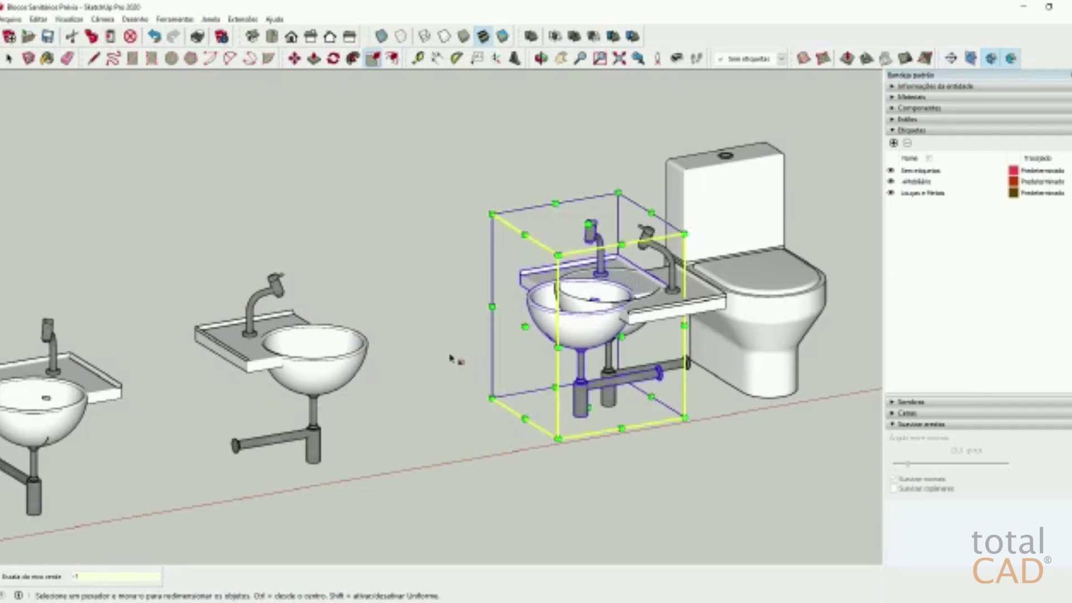
Step: Move the mirrored washbasin back along the red axis so it stands between the third and the rotated washbasin
{"action": "key", "text": "m"}
{"action": "left_click", "coordinate": [583, 418]}
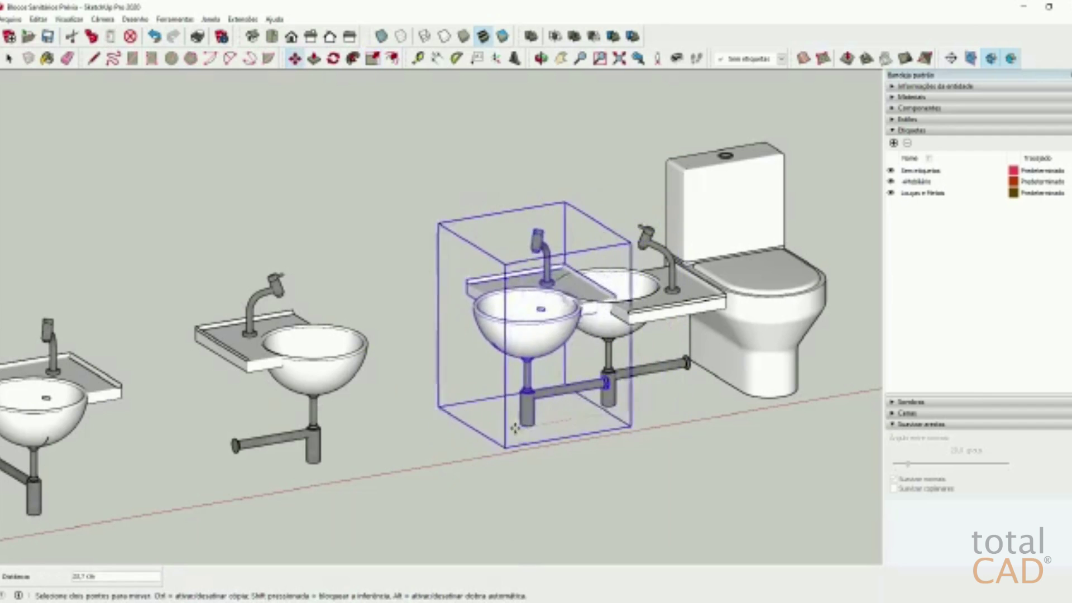
{"action": "left_click", "coordinate": [459, 441]}
{"action": "middle_click_drag", "start_coordinate": [459, 441], "coordinate": [375, 426]}
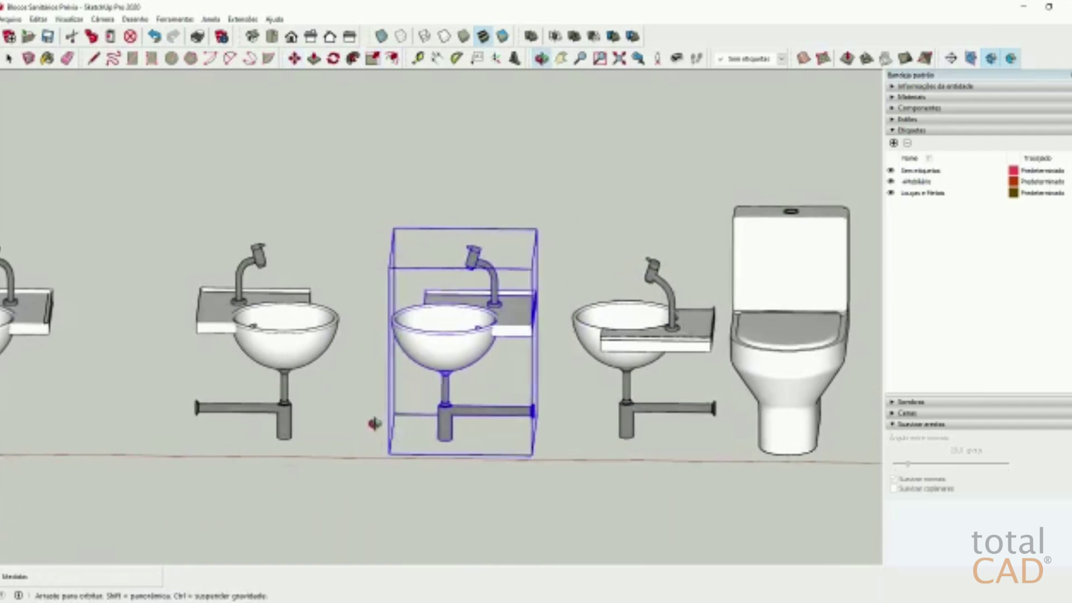
{"action": "key", "text": "space"}
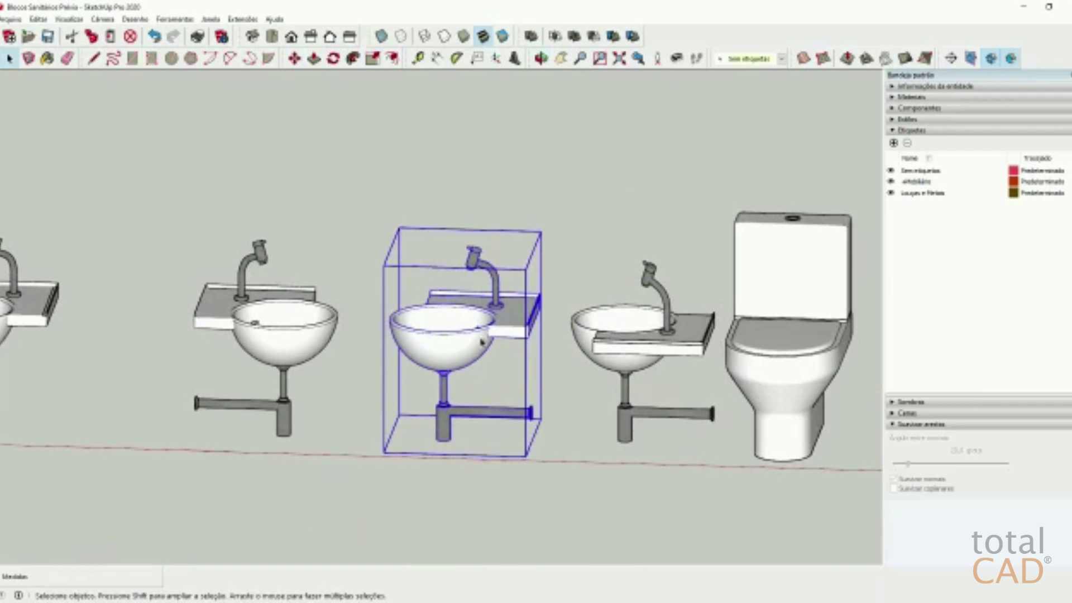
Step: Compare the mirrored washbasin with the rotated one beside the toilet, and delete the rotated one
{"action": "scroll", "coordinate": [255, 311], "scroll_direction": "down", "scroll_amount": 2}
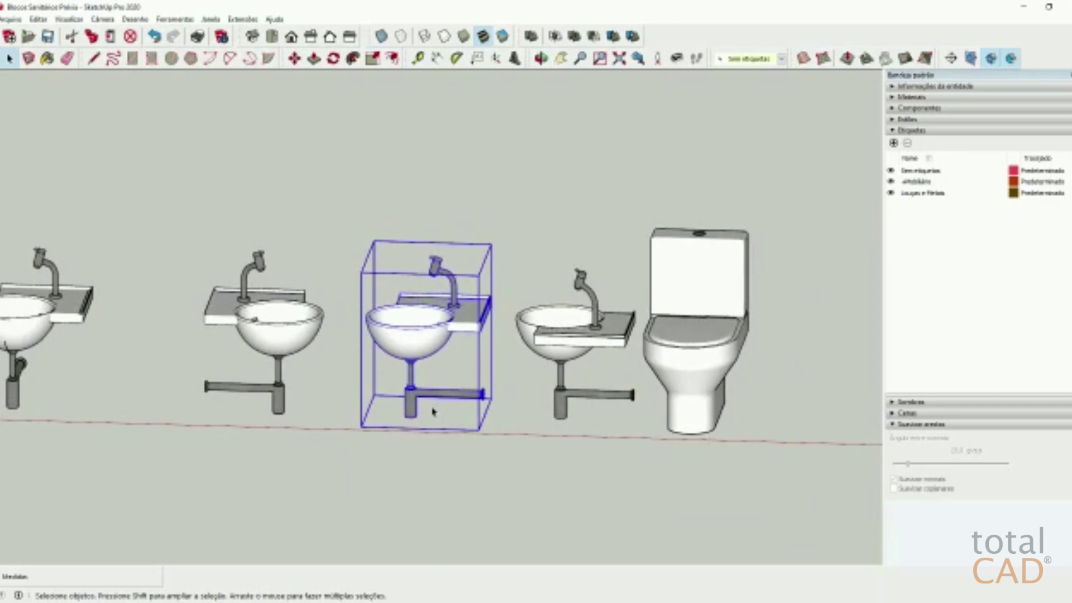
{"action": "left_click", "coordinate": [546, 240]}
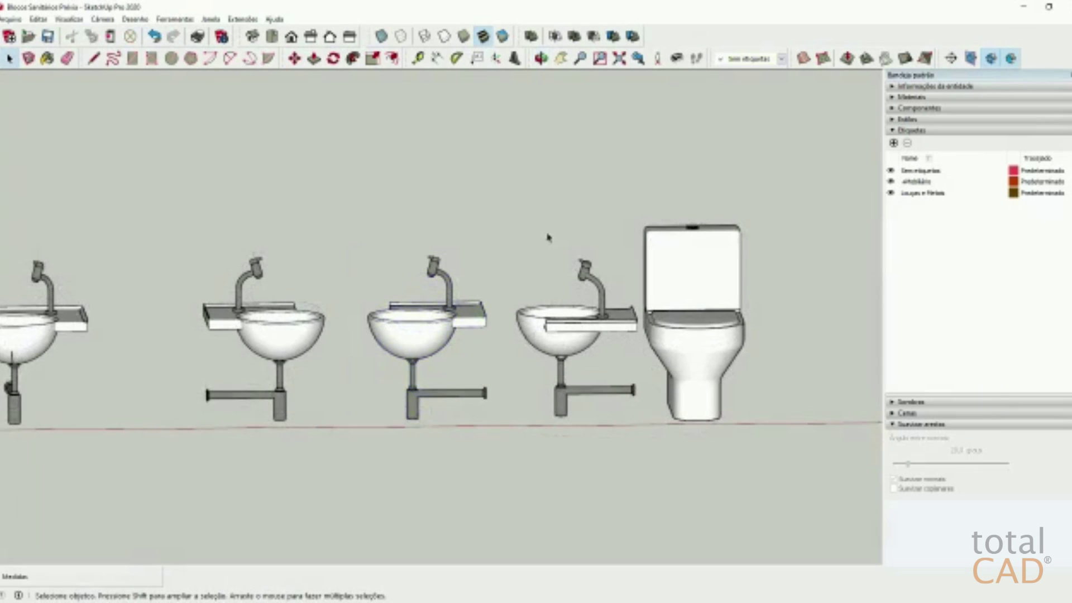
{"action": "scroll", "coordinate": [632, 307], "scroll_direction": "up", "scroll_amount": 2}
{"action": "middle_click_drag", "start_coordinate": [649, 322], "coordinate": [578, 368]}
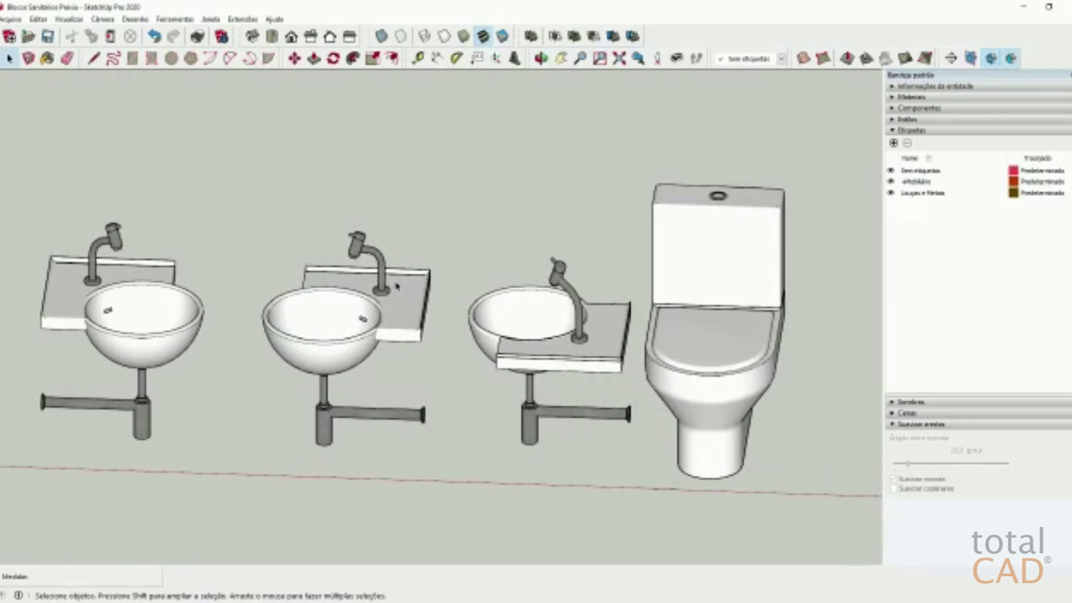
{"action": "left_click", "coordinate": [563, 346]}
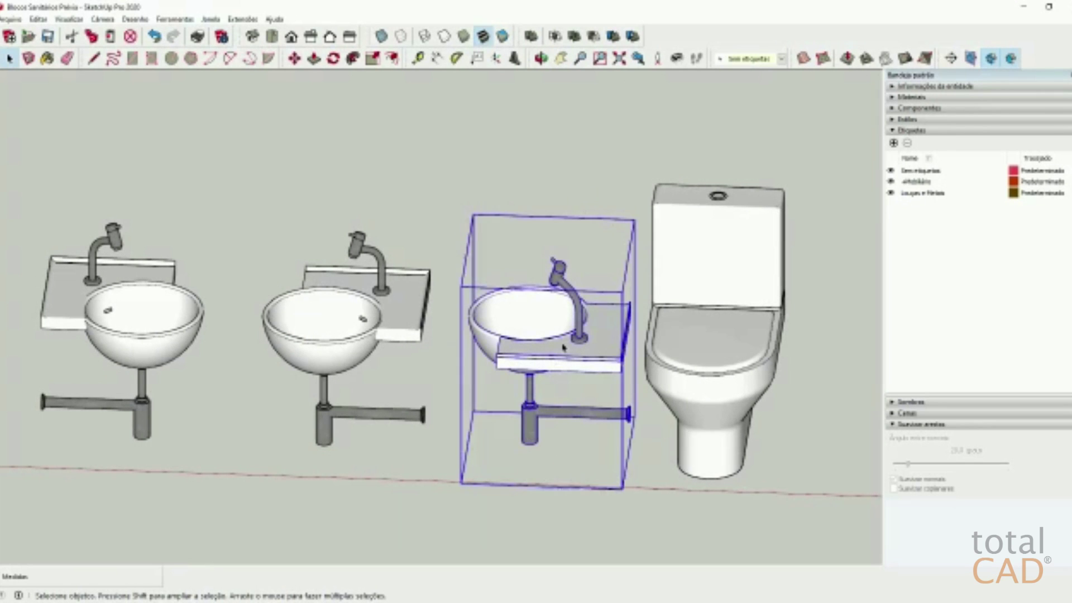
{"action": "key", "text": "Delete"}
{"action": "scroll", "coordinate": [447, 385], "scroll_direction": "down", "scroll_amount": 5}
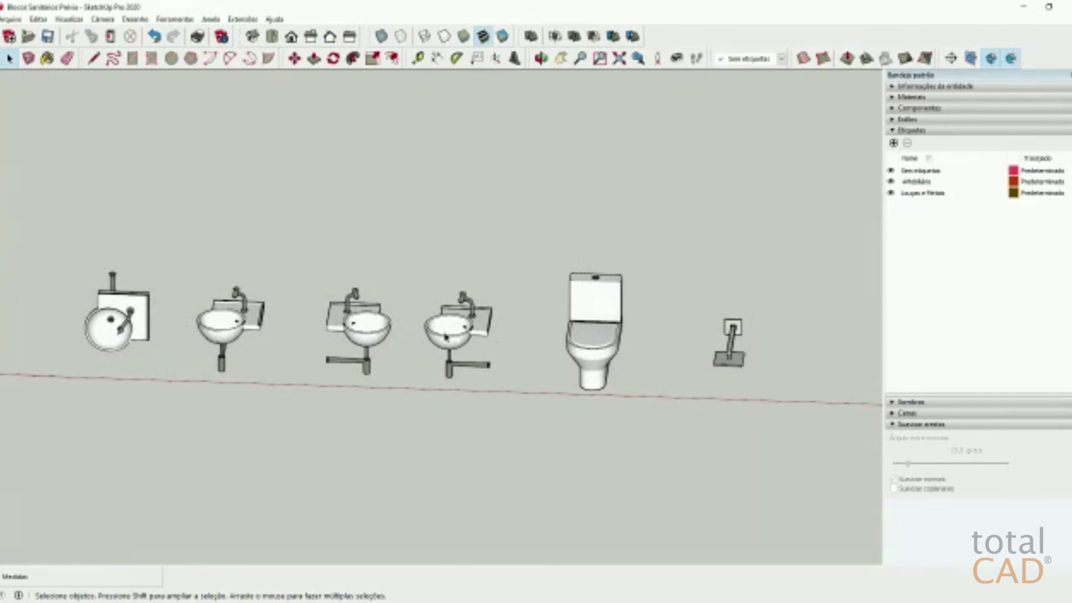
Step: Examine the completed row of washbasin, toilet and shower orientations from several angles
{"action": "middle_click_drag", "start_coordinate": [445, 357], "coordinate": [377, 356]}
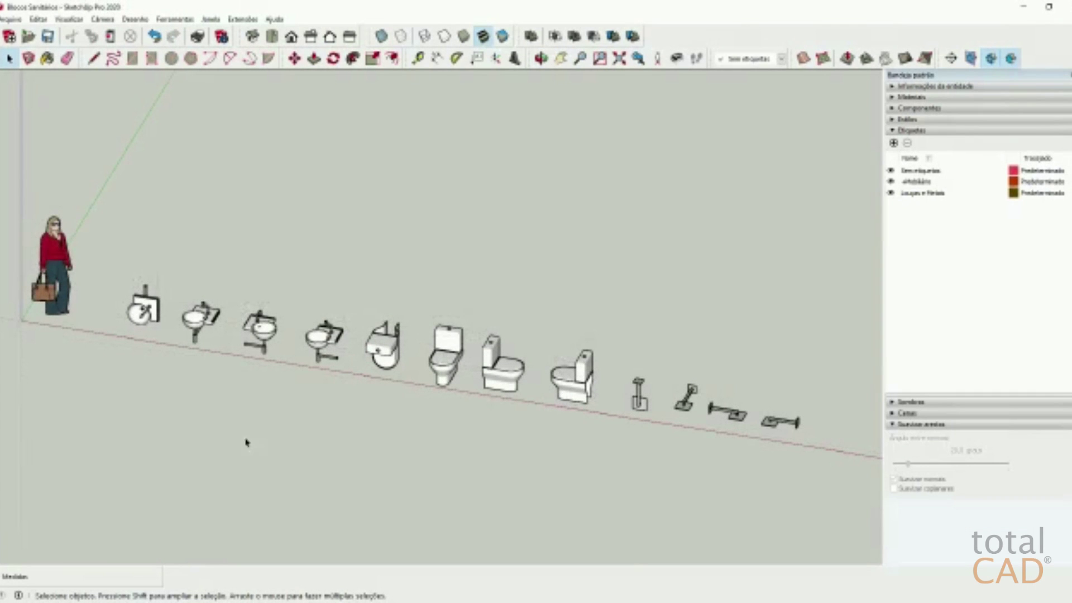
{"action": "middle_click_drag", "start_coordinate": [450, 398], "coordinate": [490, 283]}
{"action": "middle_click_drag", "start_coordinate": [400, 397], "coordinate": [406, 337], "text": "shift"}
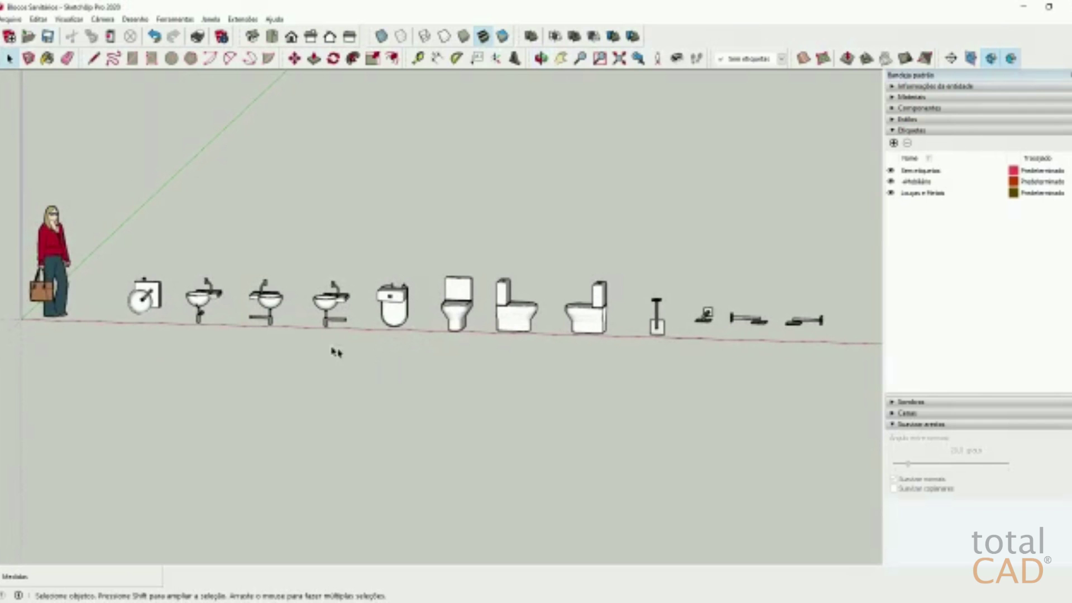
{"action": "middle_click_drag", "start_coordinate": [336, 349], "coordinate": [701, 423]}
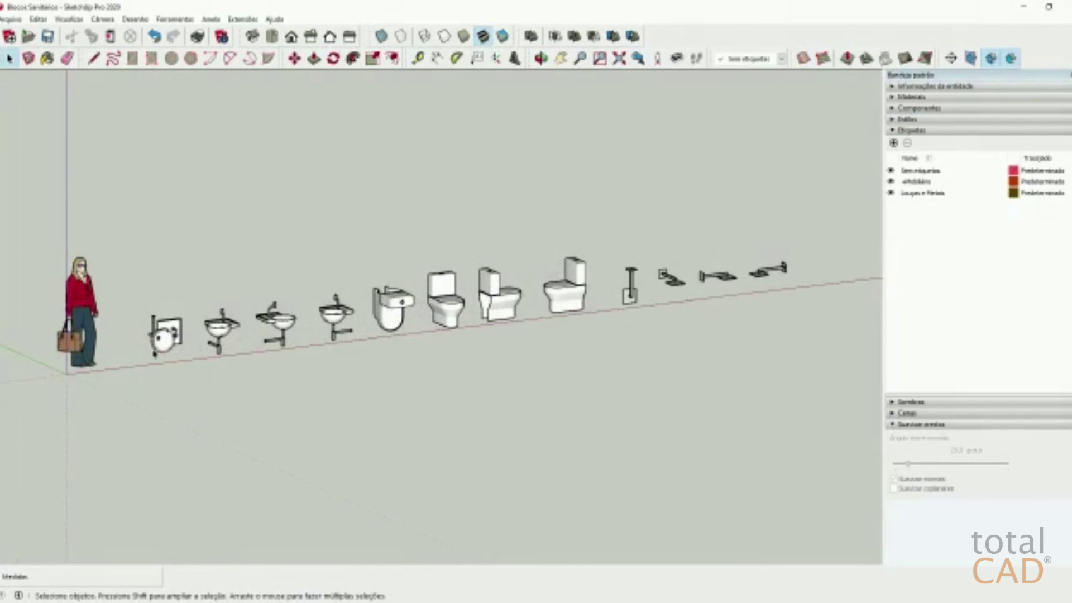
{"action": "scroll", "coordinate": [151, 352], "scroll_direction": "up", "scroll_amount": 2}
{"action": "scroll", "coordinate": [143, 347], "scroll_direction": "up", "scroll_amount": 6}
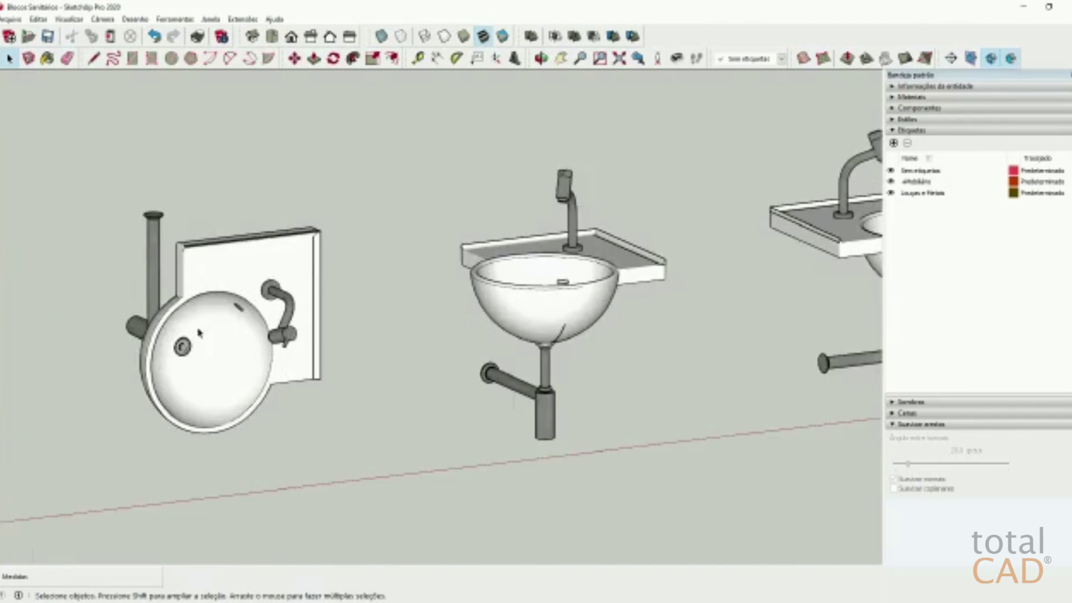
{"action": "middle_click_drag", "start_coordinate": [98, 329], "coordinate": [86, 322]}
{"action": "middle_click_drag", "start_coordinate": [178, 296], "coordinate": [342, 285], "text": "shift"}
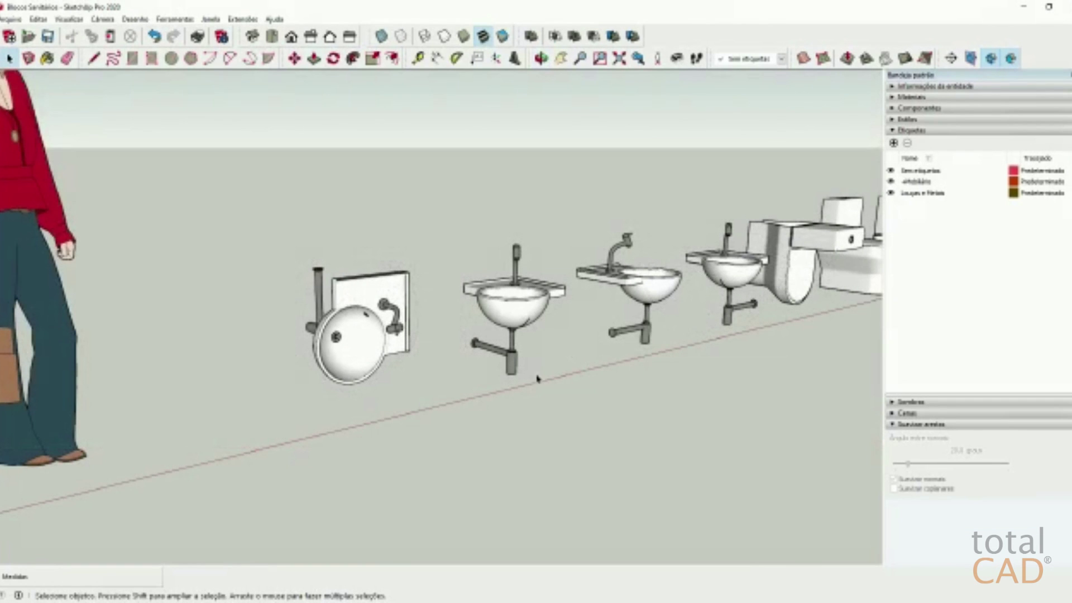
Step: Switch the camera to parallel projection and the front view, framing the first two washbasins
{"action": "left_click", "coordinate": [103, 19]}
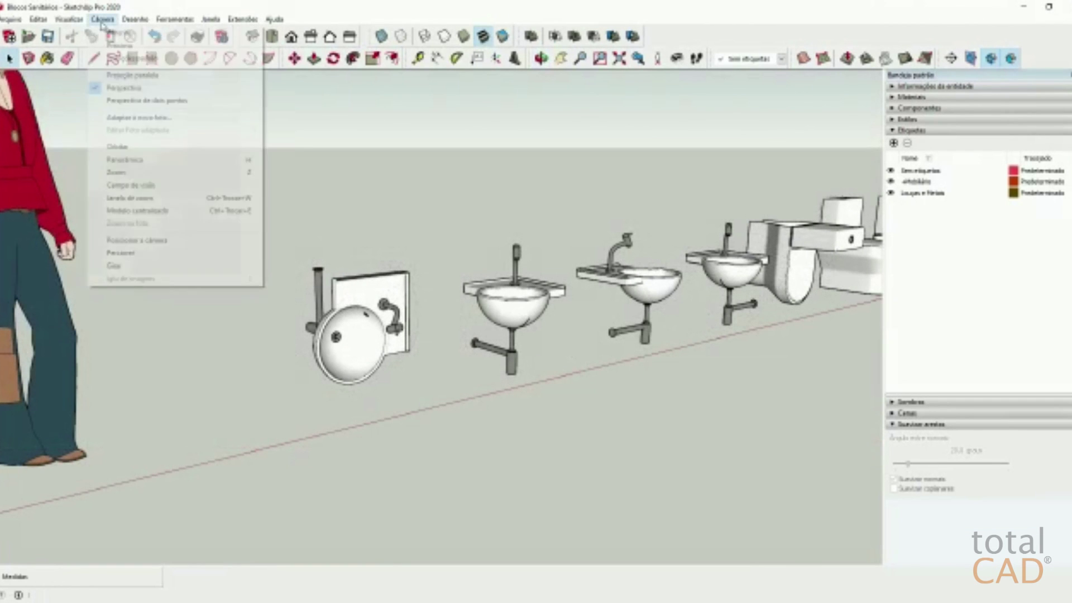
{"action": "left_click", "coordinate": [132, 74]}
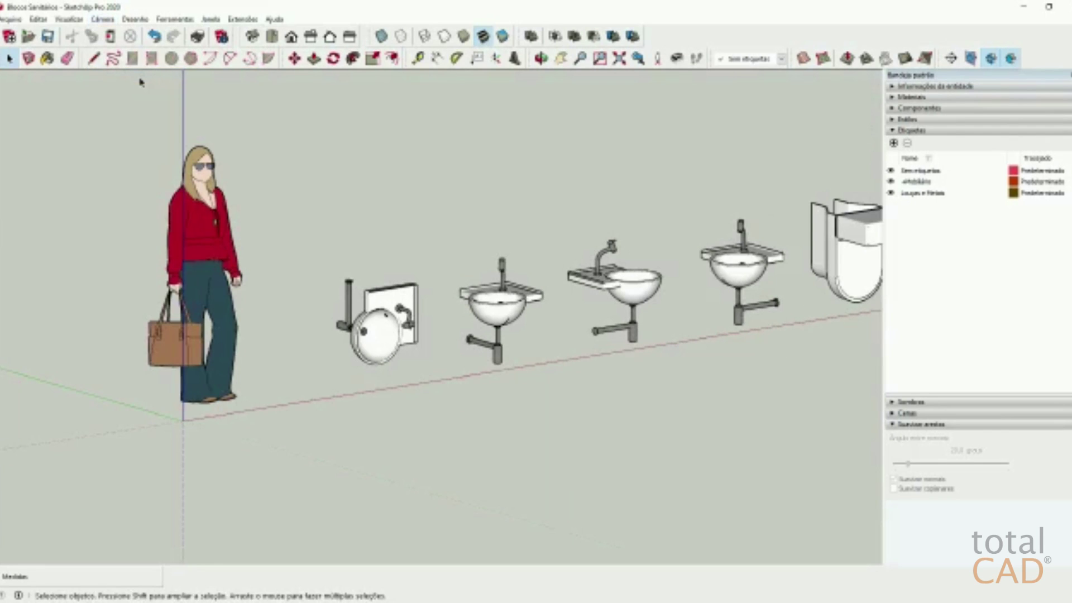
{"action": "left_click", "coordinate": [291, 37]}
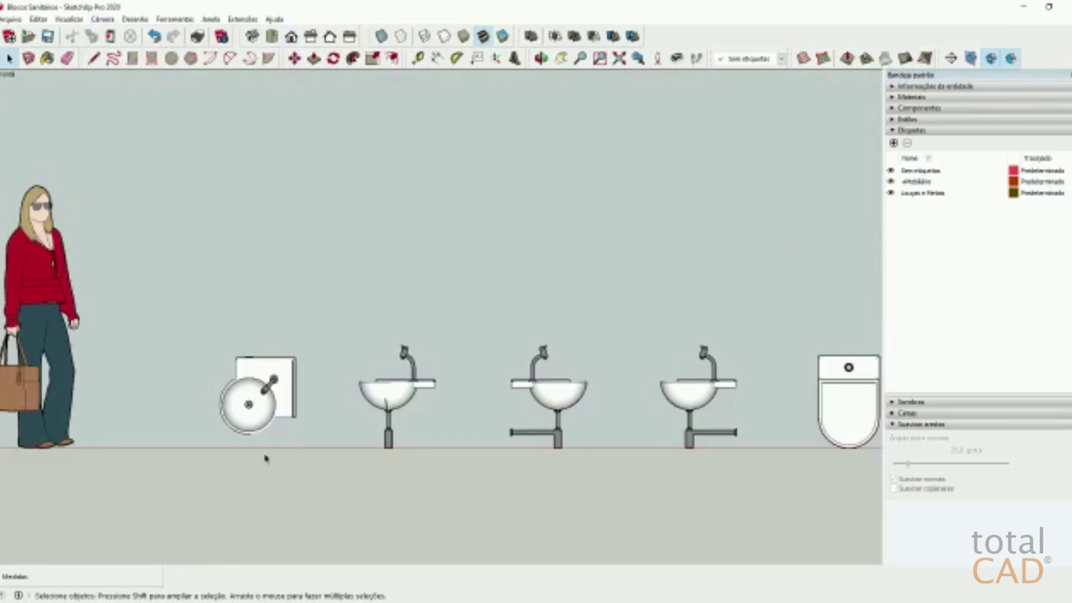
{"action": "scroll", "coordinate": [244, 419], "scroll_direction": "up", "scroll_amount": 5}
{"action": "scroll", "coordinate": [195, 470], "scroll_direction": "up", "scroll_amount": 1}
{"action": "middle_click_drag", "start_coordinate": [294, 438], "coordinate": [386, 397], "text": "shift"}
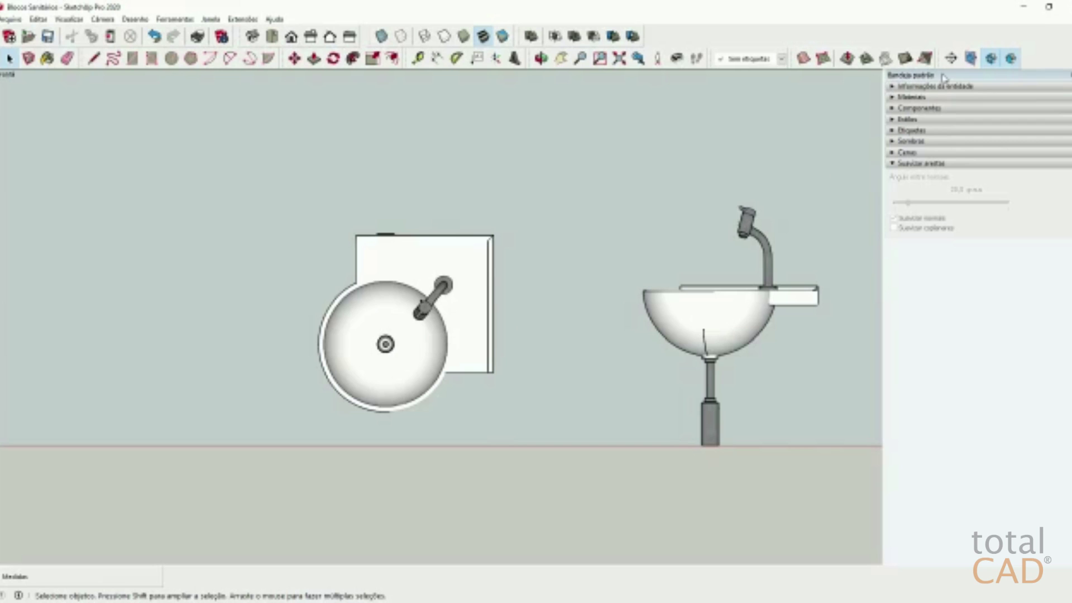
Step: Apply the default style Linha oculta to the model and turn on profile edges in it
{"action": "left_click", "coordinate": [898, 120]}
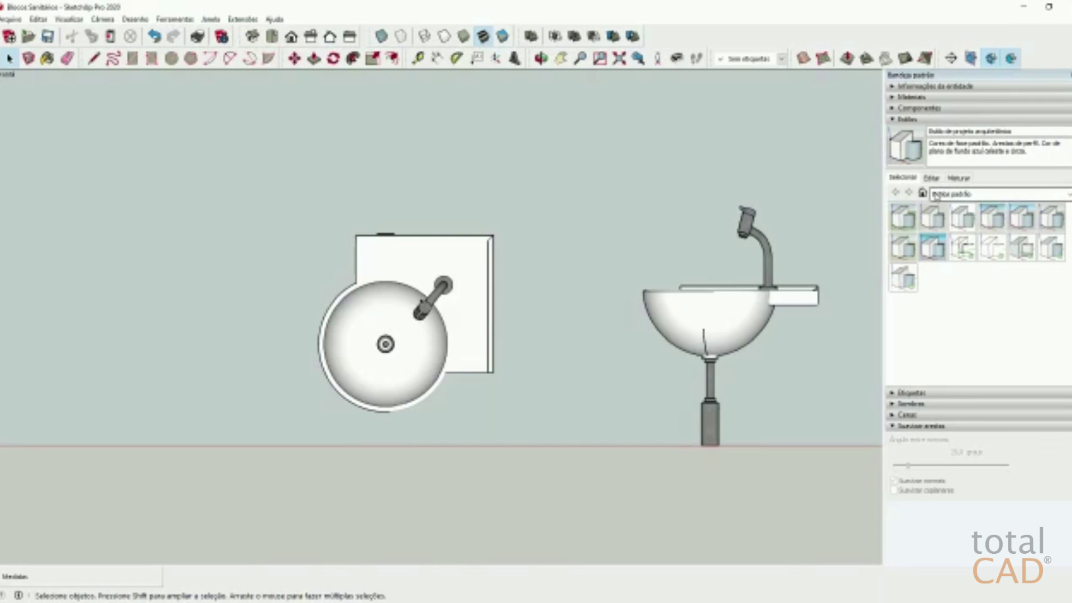
{"action": "left_click", "coordinate": [997, 255]}
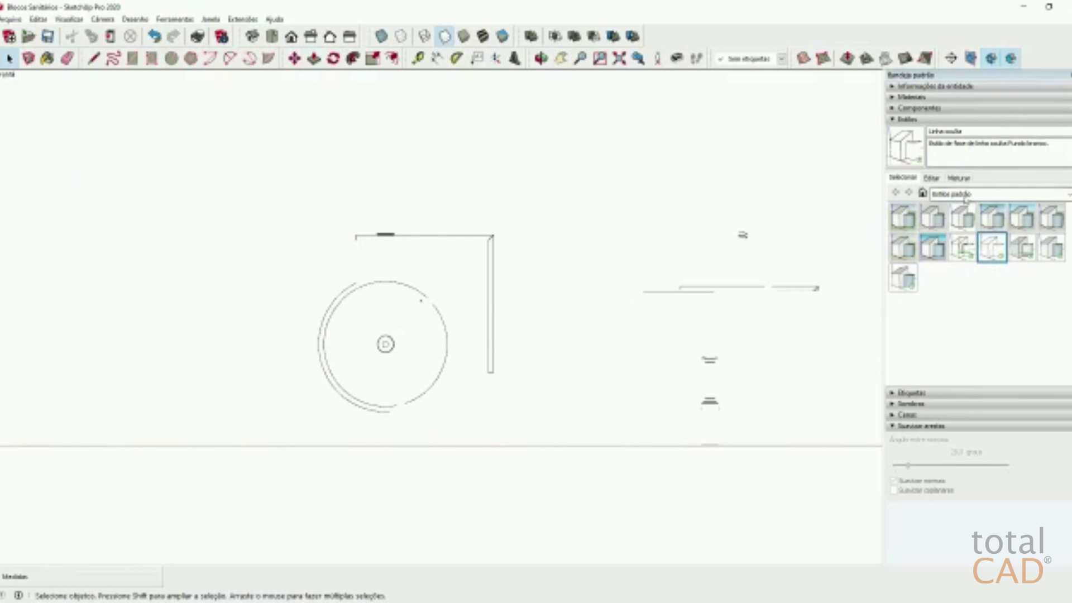
{"action": "left_click", "coordinate": [931, 179]}
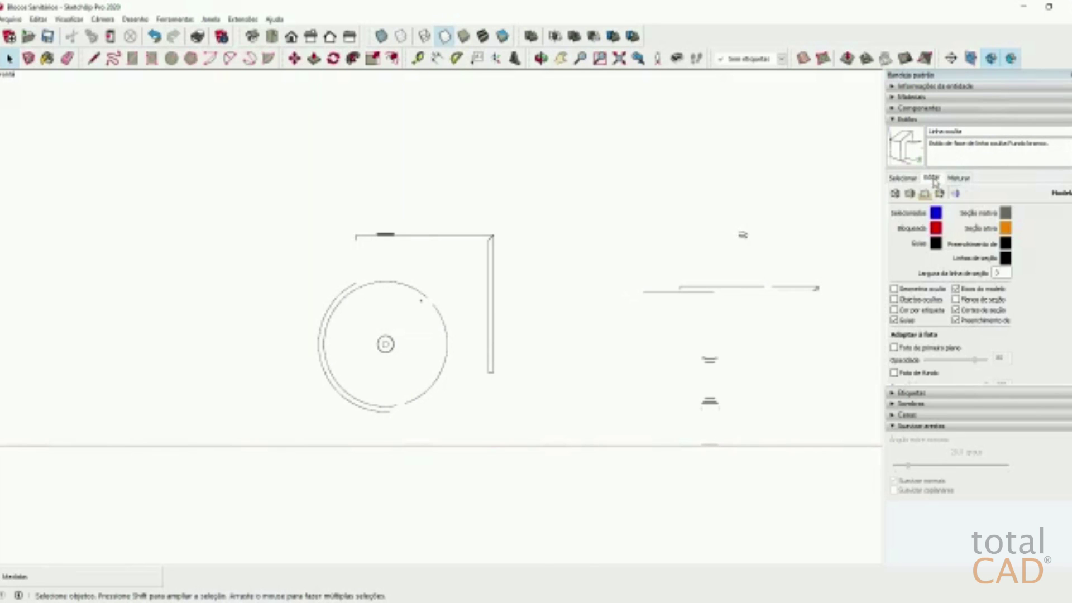
{"action": "left_click", "coordinate": [895, 197]}
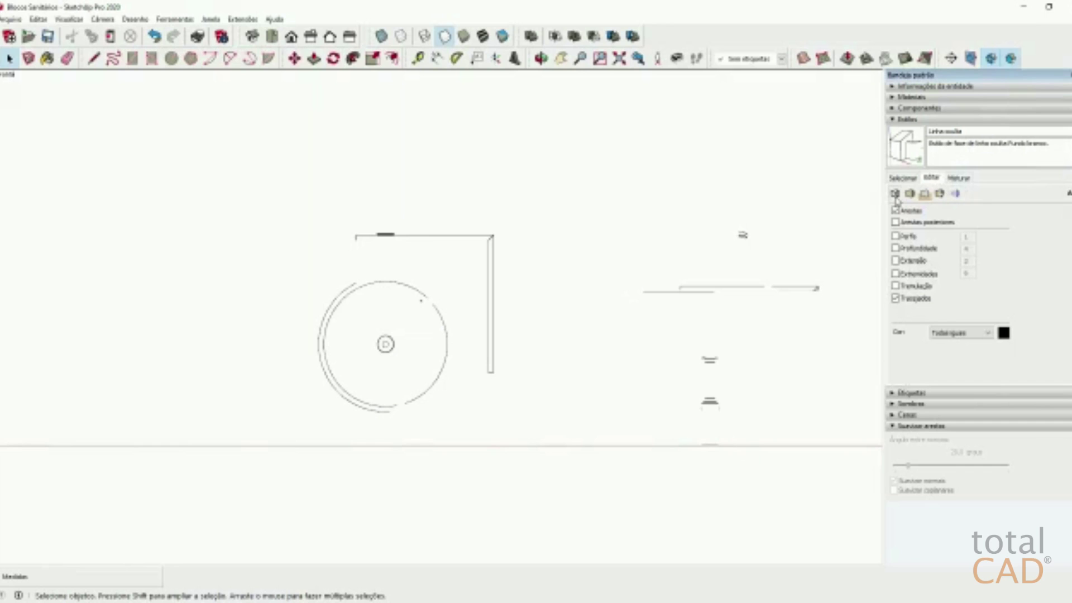
{"action": "left_click", "coordinate": [895, 237]}
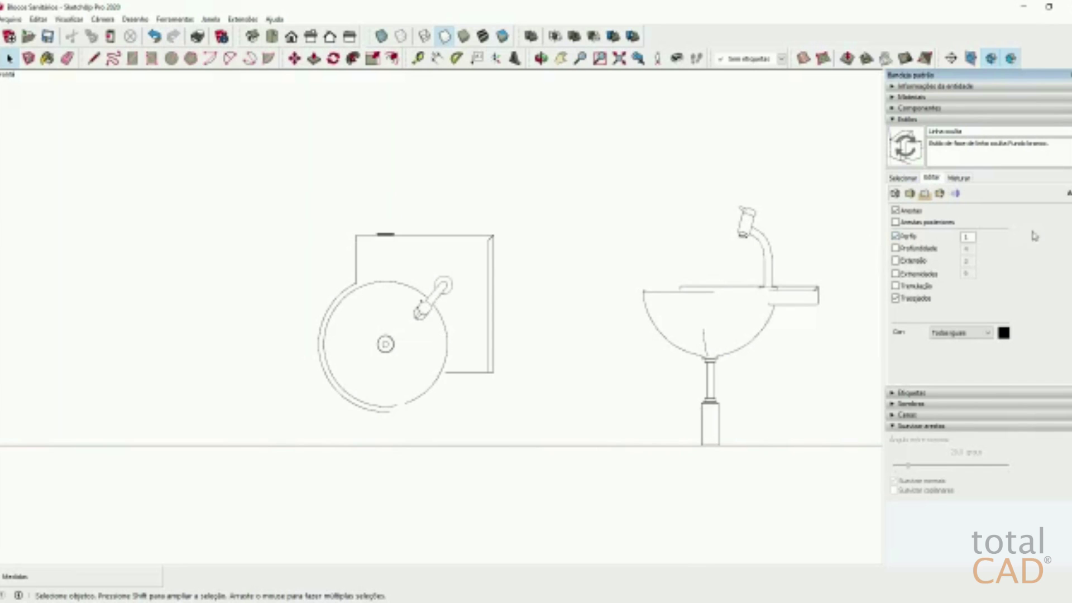
Step: Set the profile edge thickness of the style to 2
{"action": "left_click", "coordinate": [966, 237]}
{"action": "key", "text": "Return"}
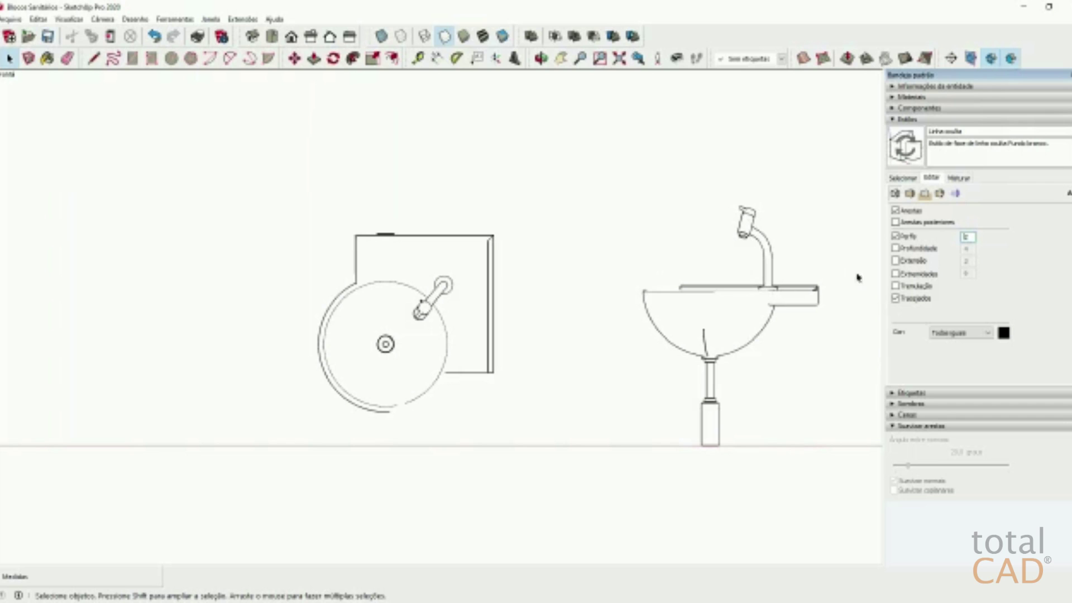
{"action": "scroll", "coordinate": [960, 240], "scroll_direction": "up", "scroll_amount": 1}
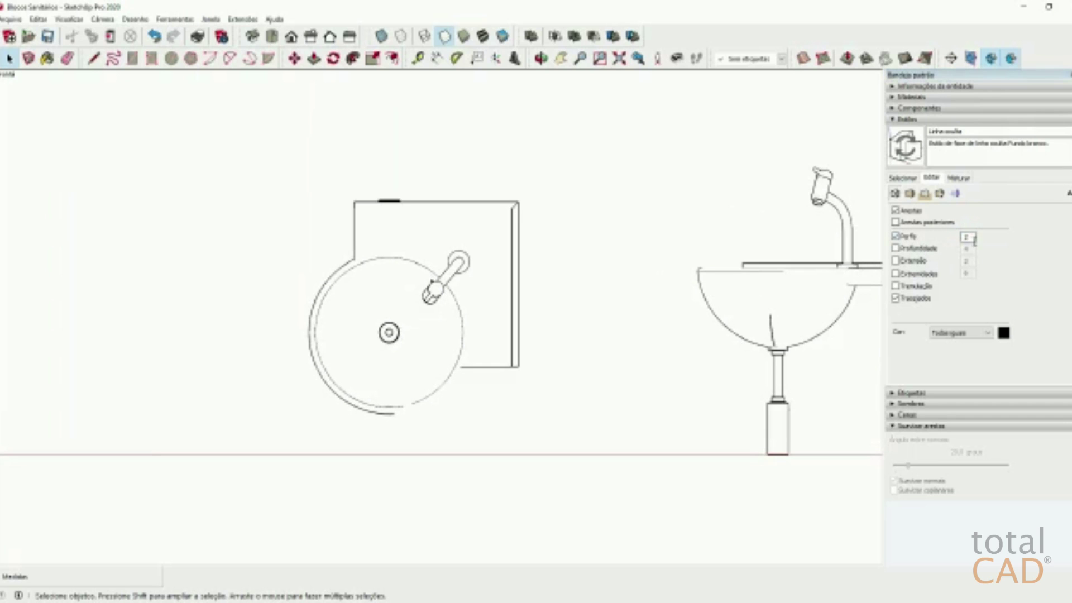
Step: Turn on section fill and hide the model axes and guides in the style's modelling settings
{"action": "left_click", "coordinate": [957, 195]}
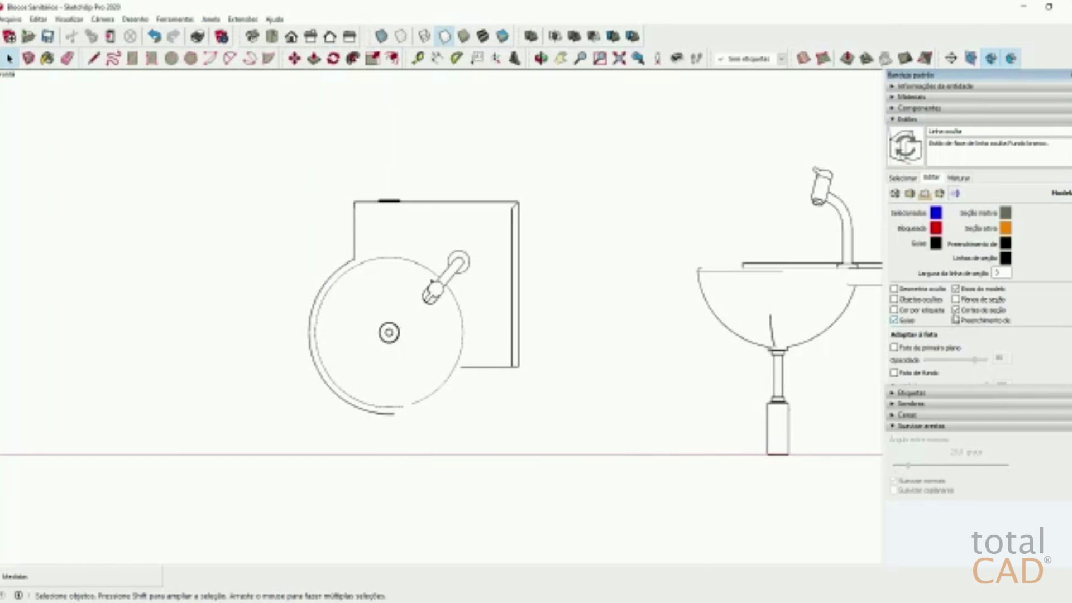
{"action": "left_click", "coordinate": [955, 319]}
{"action": "left_click", "coordinate": [955, 289]}
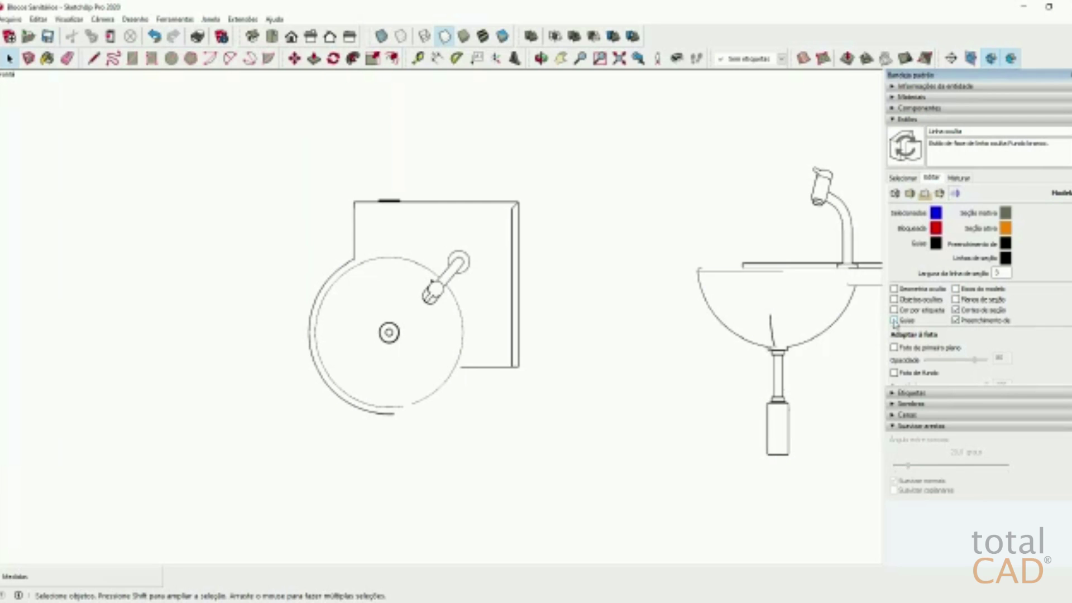
{"action": "key", "text": "ctrl+z"}
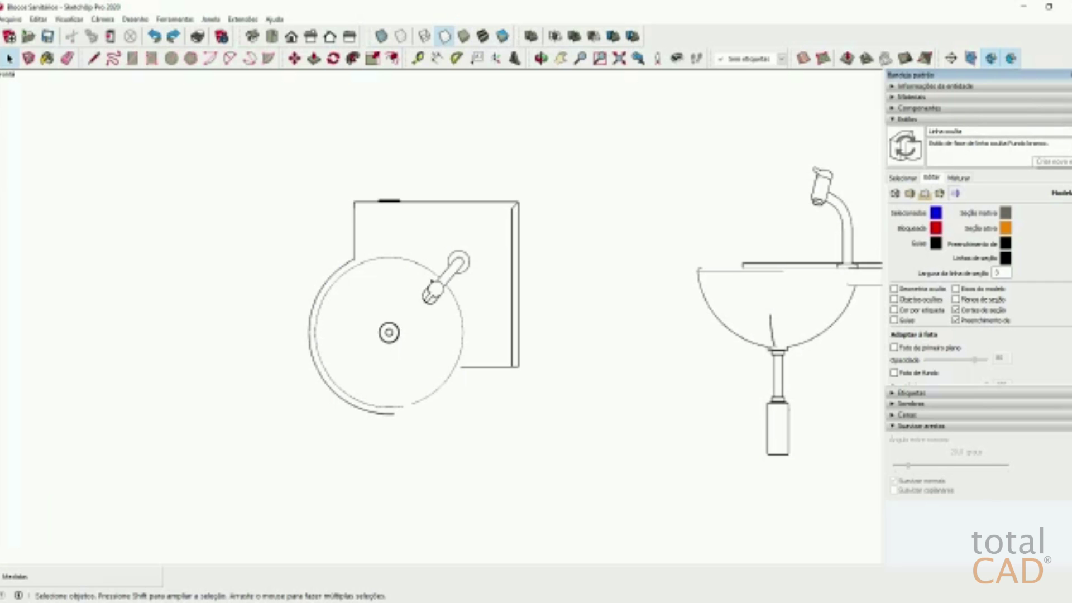
Step: Create a new style from the current settings, name it Blocos 2D, update it and list the styles in the model
{"action": "left_click", "coordinate": [1068, 150]}
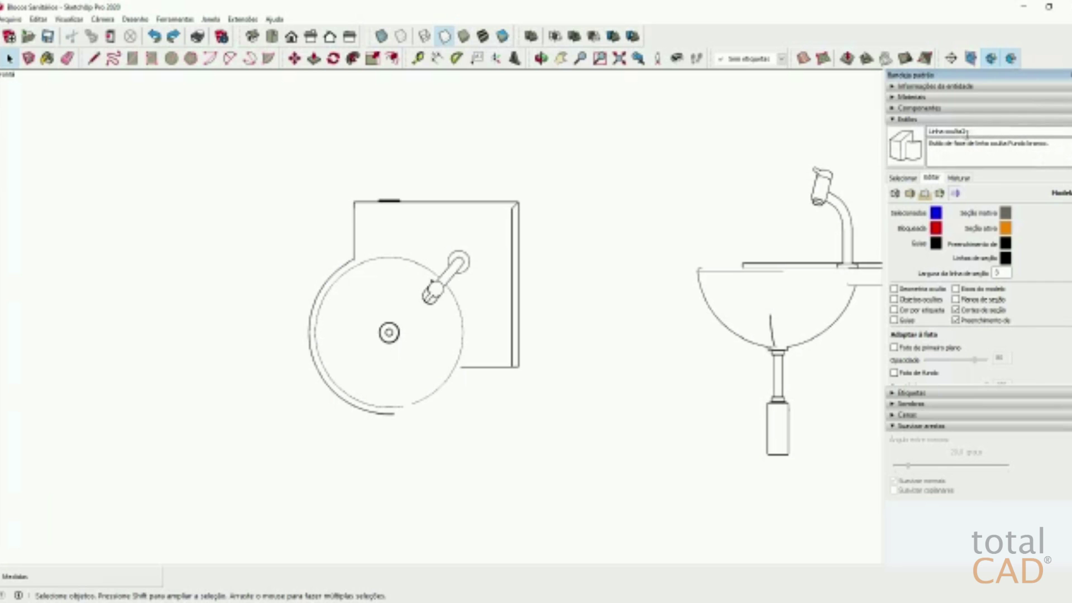
{"action": "left_click_drag", "start_coordinate": [972, 131], "coordinate": [915, 136]}
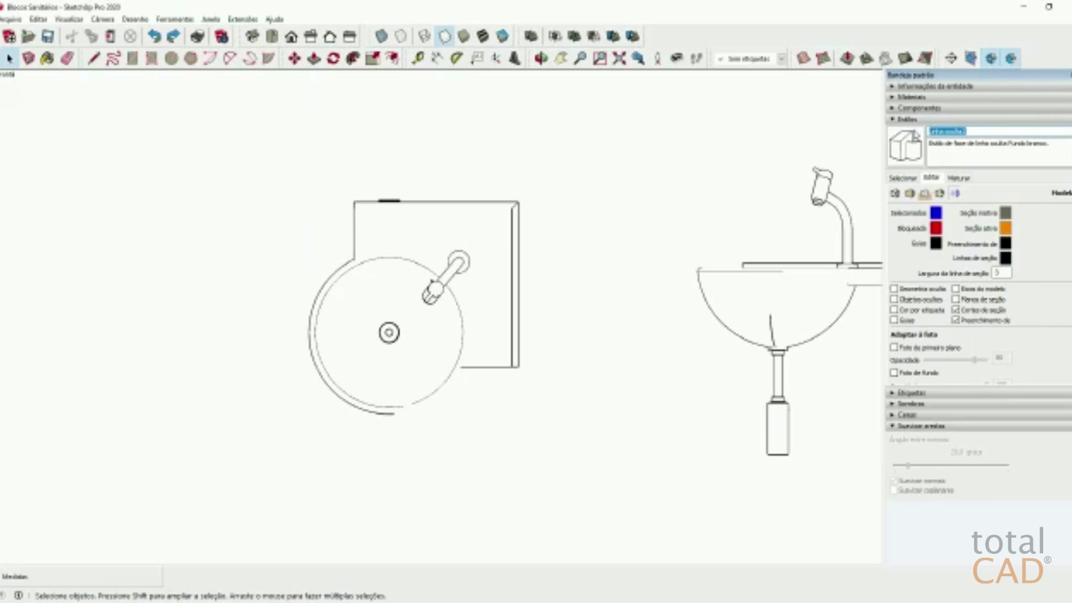
{"action": "type", "text": "Blocos 2D"}
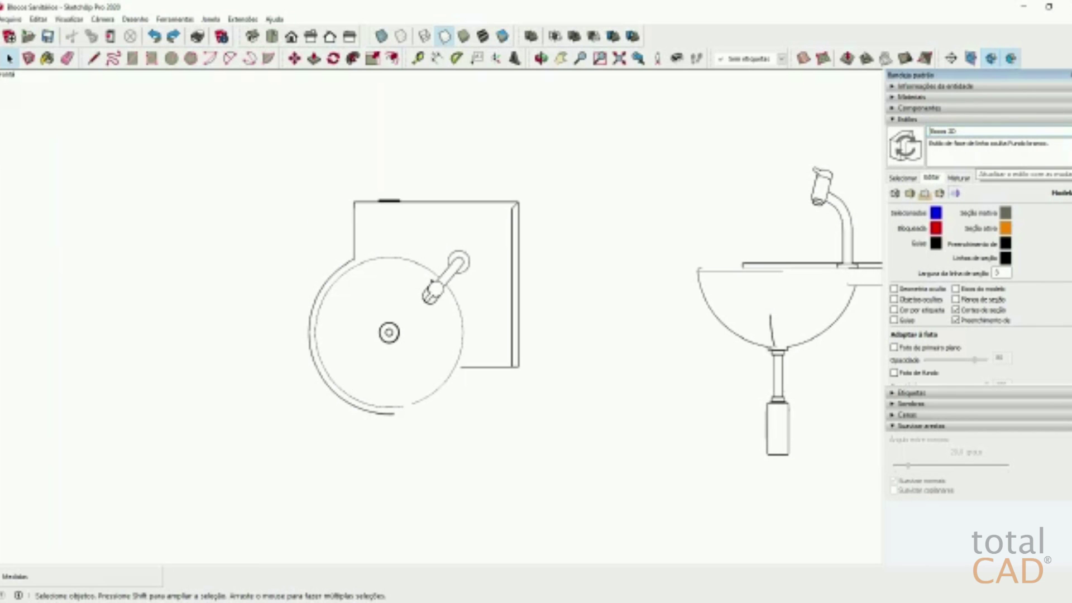
{"action": "left_click", "coordinate": [906, 147]}
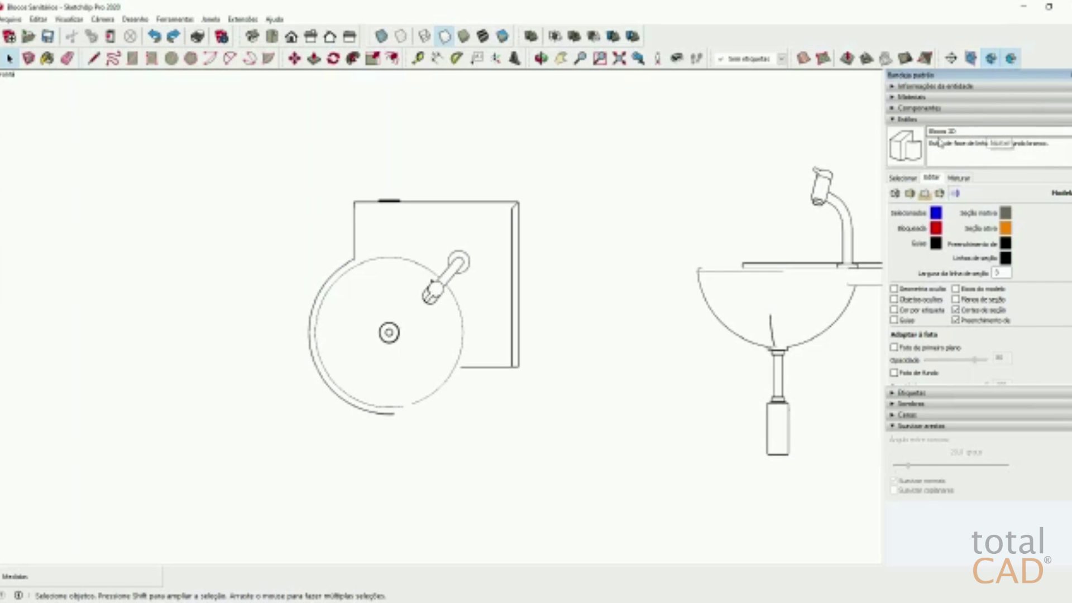
{"action": "left_click", "coordinate": [903, 178]}
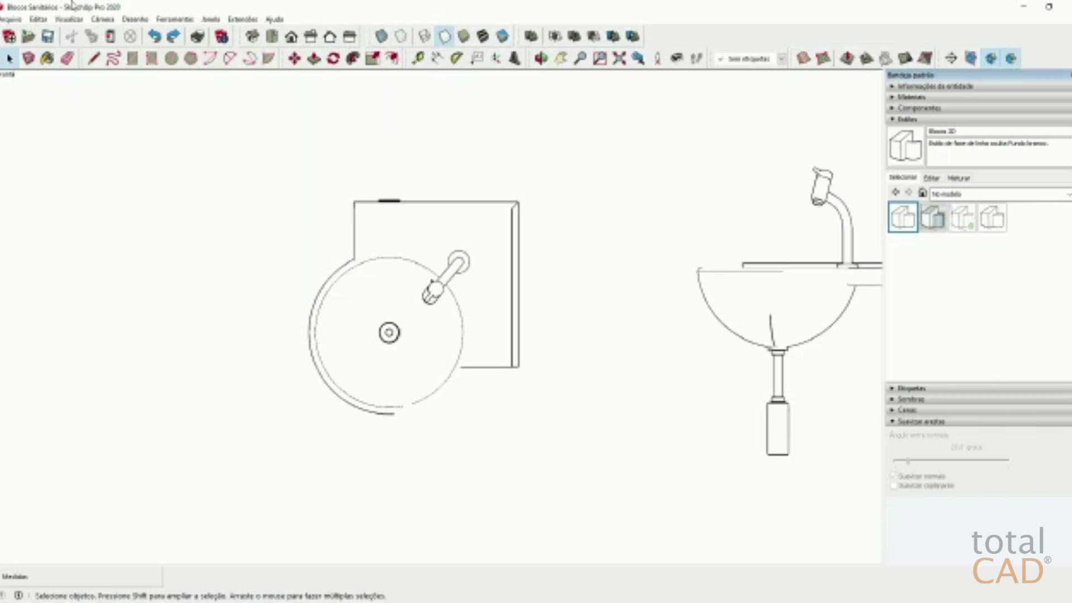
Step: Add a first scene that stores the current view of the washbasin's top orientation
{"action": "left_click", "coordinate": [75, 21]}
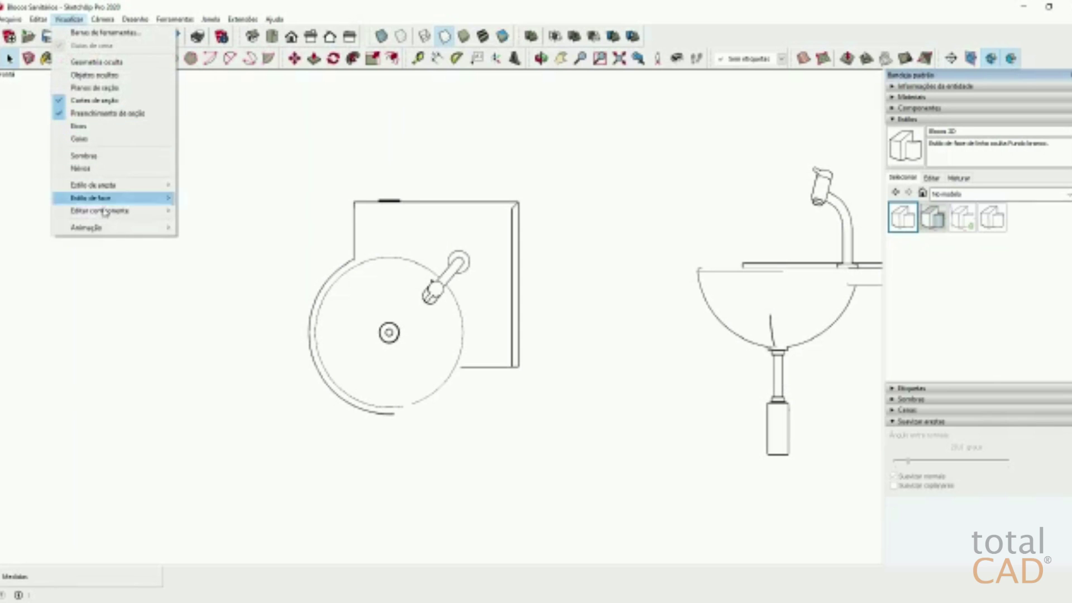
{"action": "mouse_move", "coordinate": [109, 228]}
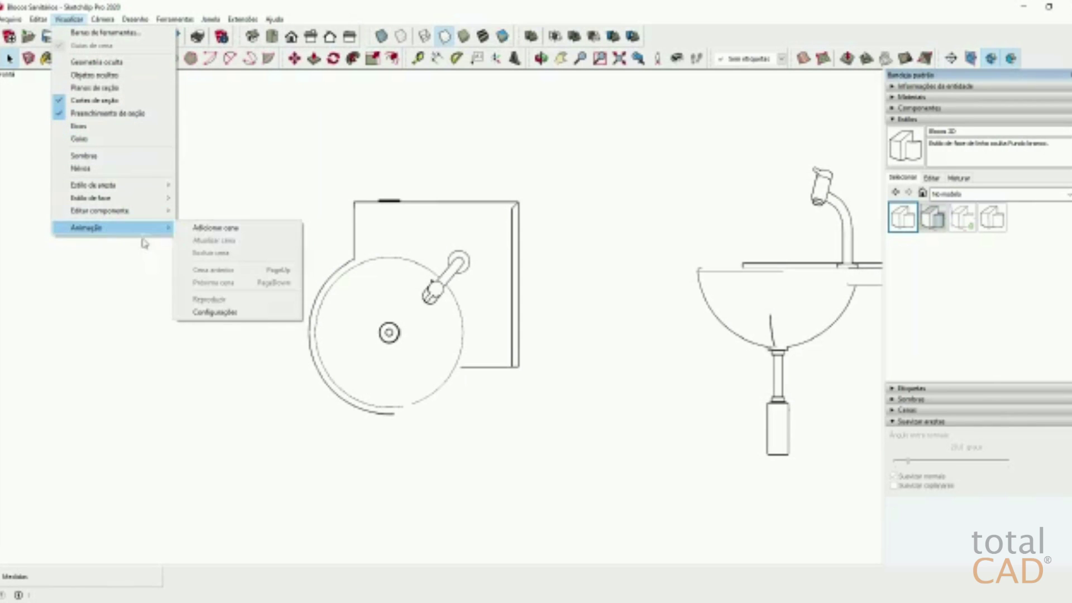
{"action": "left_click", "coordinate": [238, 228]}
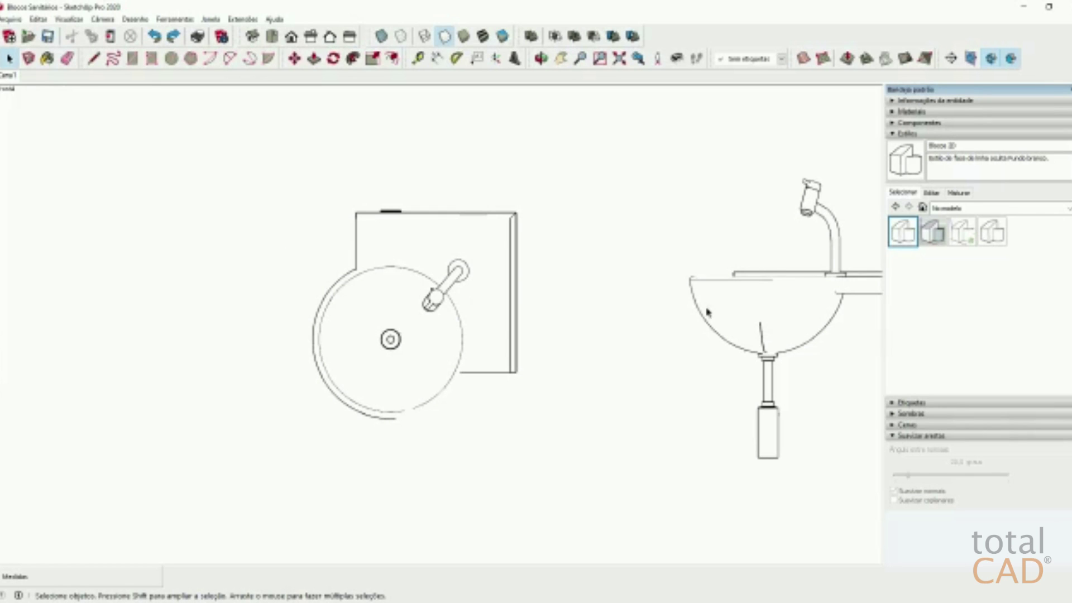
Step: Add a second scene in the front camera view, centred on the second washbasin
{"action": "middle_click_drag", "start_coordinate": [718, 334], "coordinate": [415, 341]}
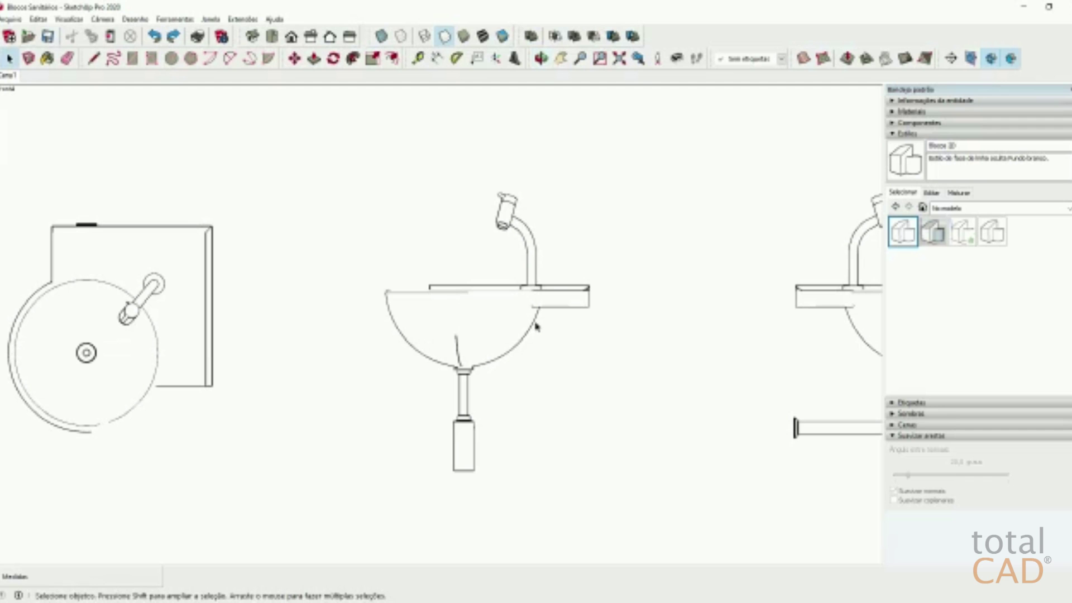
{"action": "middle_click_drag", "start_coordinate": [566, 320], "coordinate": [491, 407]}
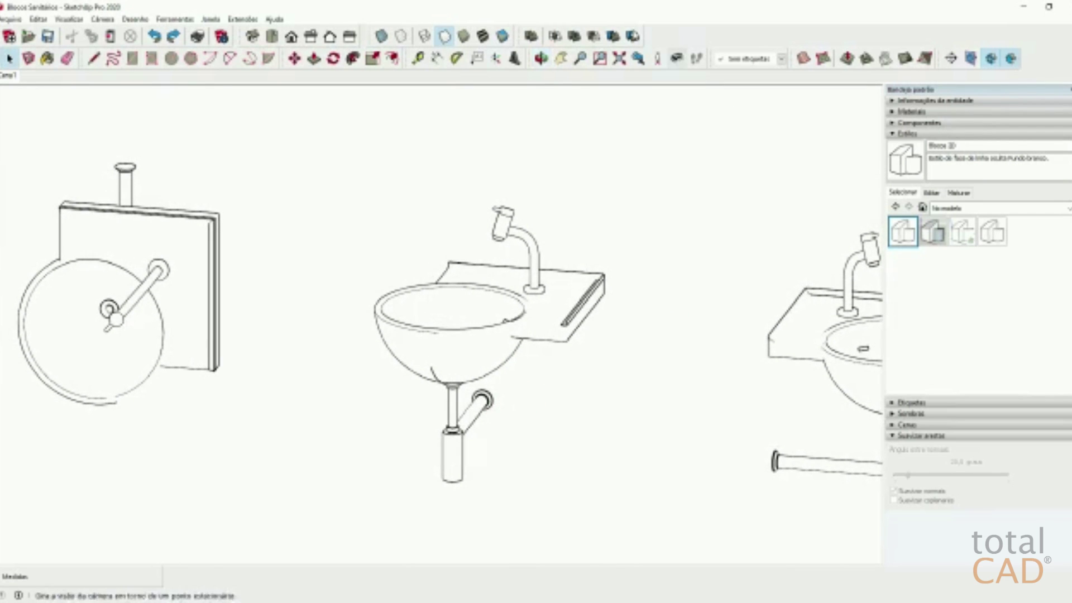
{"action": "left_click", "coordinate": [639, 60]}
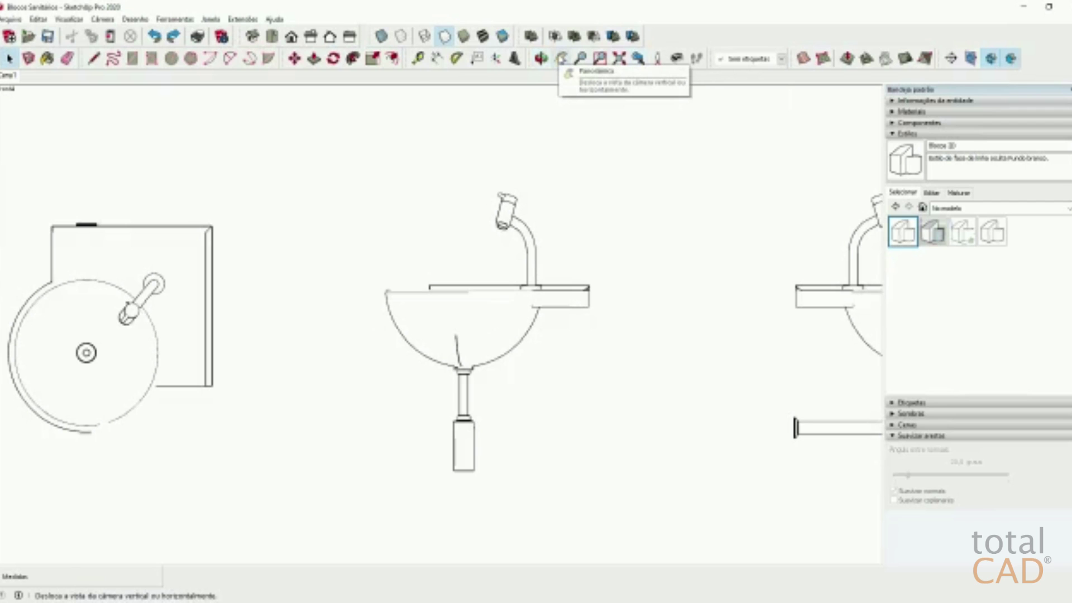
{"action": "left_click", "coordinate": [561, 58]}
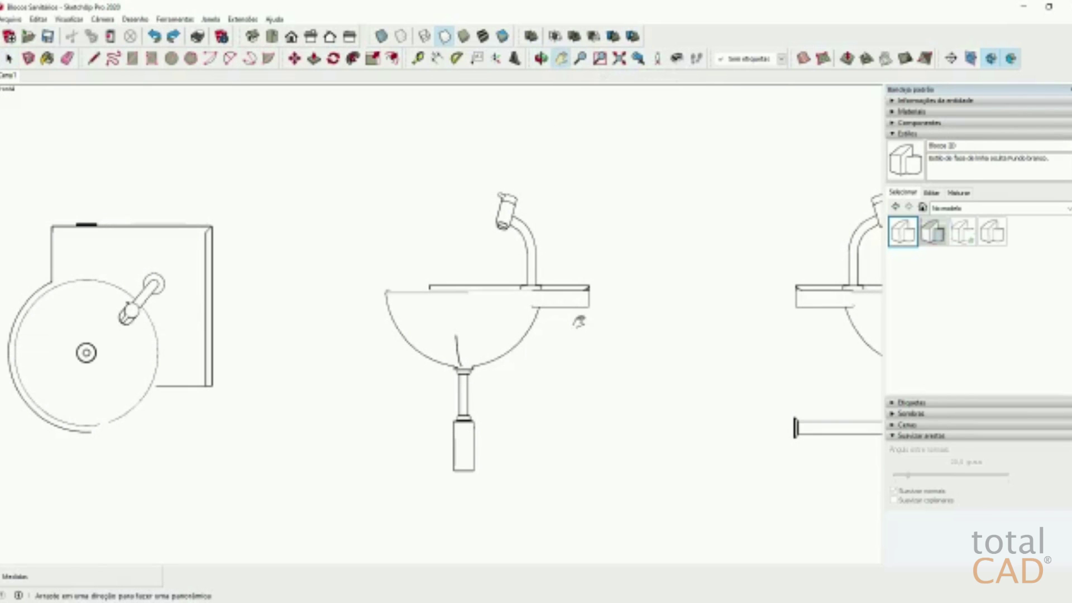
{"action": "mouse_move", "coordinate": [542, 326]}
{"action": "left_mouse_down"}
{"action": "mouse_move", "coordinate": [450, 314]}
{"action": "mouse_move", "coordinate": [593, 307]}
{"action": "mouse_move", "coordinate": [416, 349]}
{"action": "mouse_move", "coordinate": [713, 333]}
{"action": "mouse_move", "coordinate": [377, 318]}
{"action": "mouse_move", "coordinate": [527, 281]}
{"action": "left_mouse_up"}
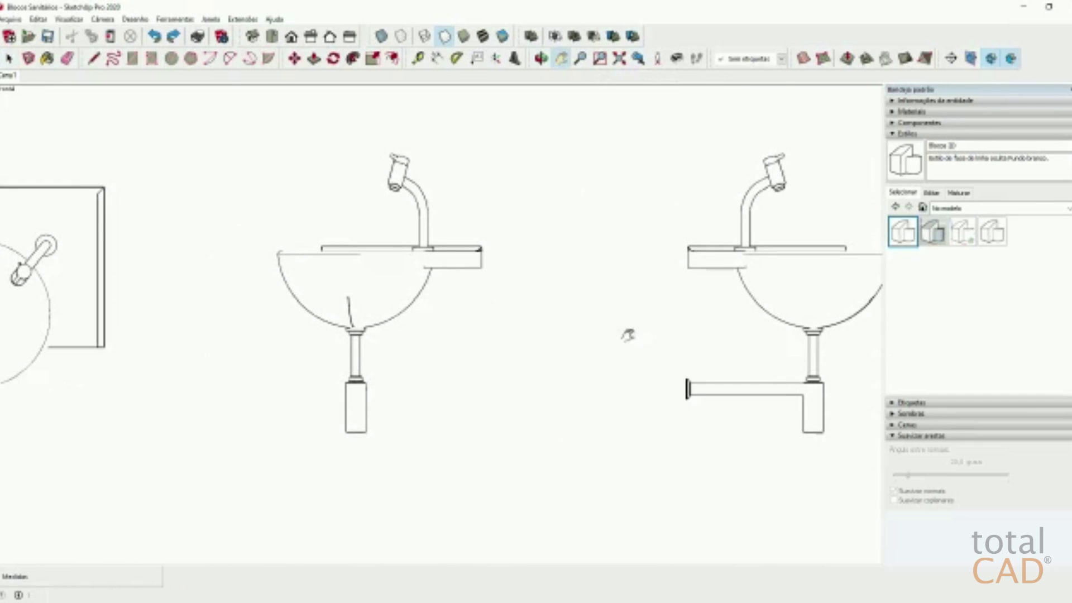
{"action": "key", "text": "o"}
{"action": "key", "text": "h"}
{"action": "mouse_move", "coordinate": [516, 293]}
{"action": "left_mouse_down"}
{"action": "mouse_move", "coordinate": [691, 299]}
{"action": "mouse_move", "coordinate": [545, 289]}
{"action": "mouse_move", "coordinate": [617, 306]}
{"action": "mouse_move", "coordinate": [605, 346]}
{"action": "mouse_move", "coordinate": [569, 343]}
{"action": "mouse_move", "coordinate": [589, 348]}
{"action": "left_mouse_up"}
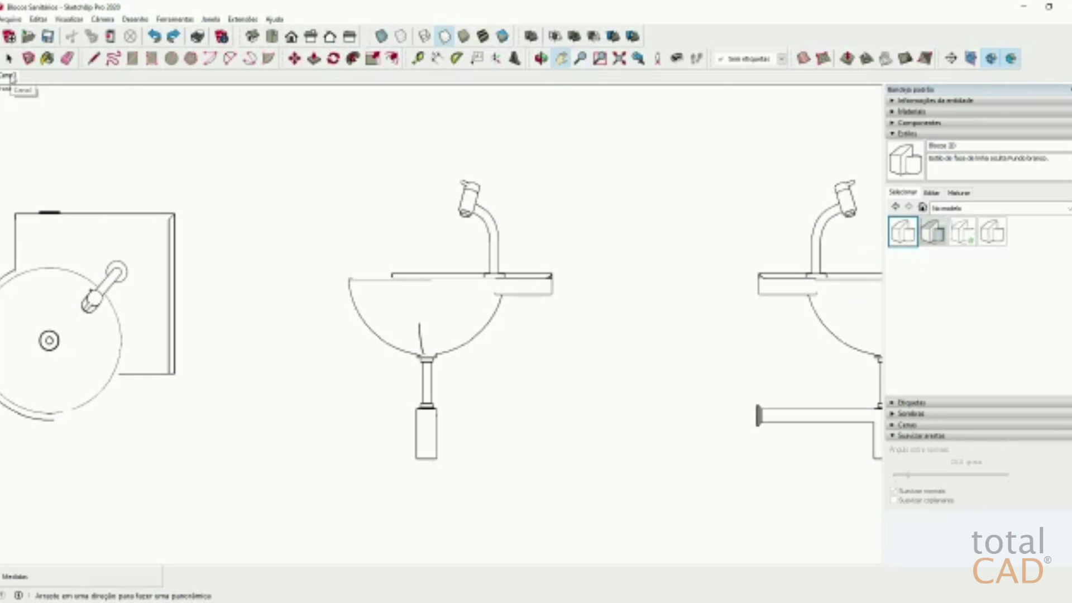
{"action": "right_click", "coordinate": [12, 77]}
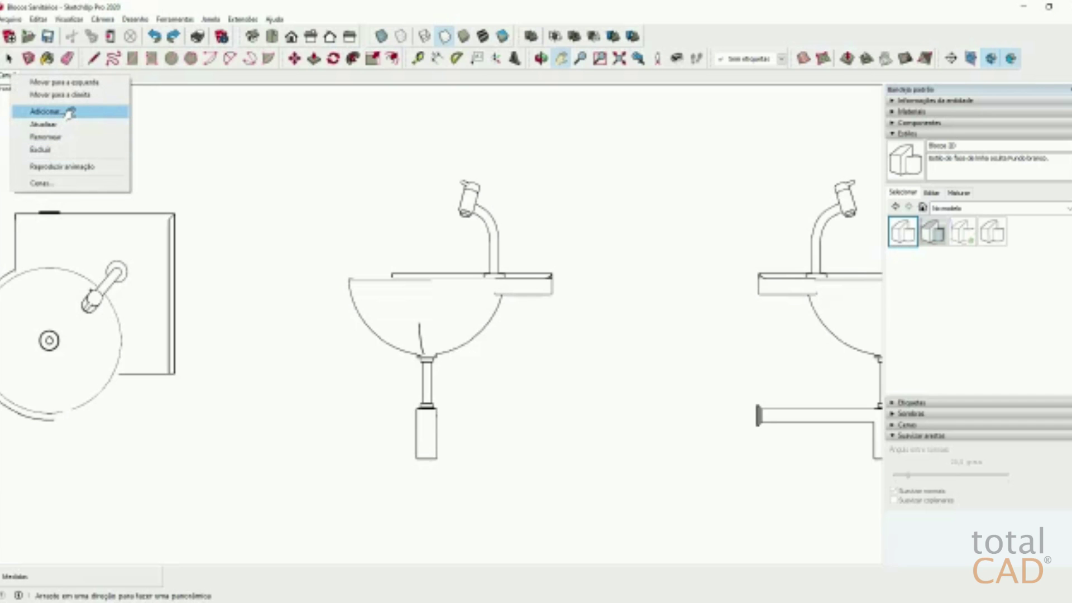
{"action": "left_click", "coordinate": [68, 111]}
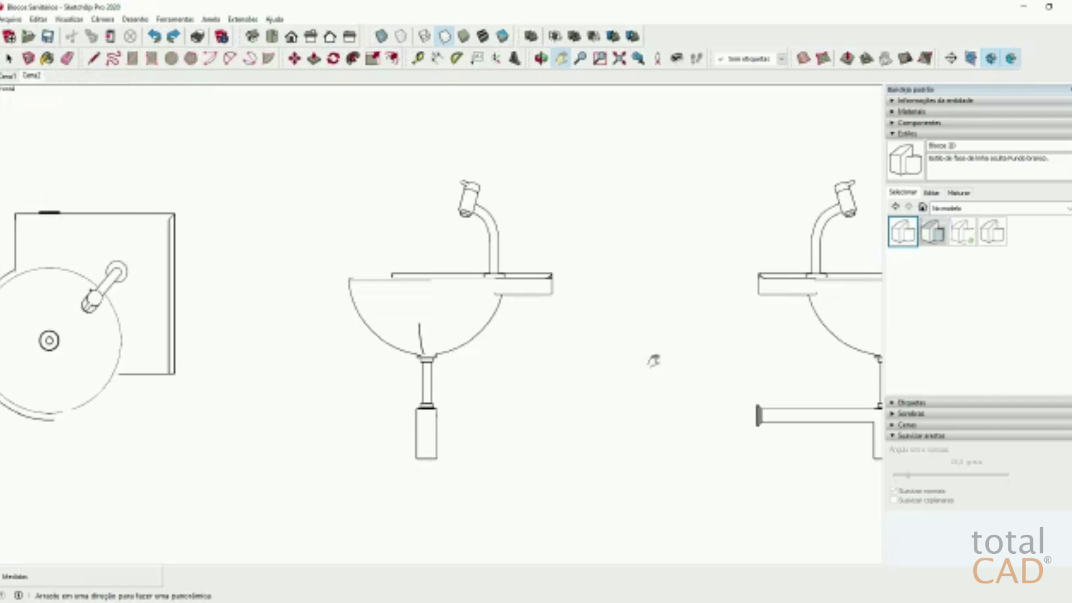
Step: Add a third scene centred on the third washbasin with the side drain pipe
{"action": "left_click_drag", "start_coordinate": [653, 359], "coordinate": [259, 354]}
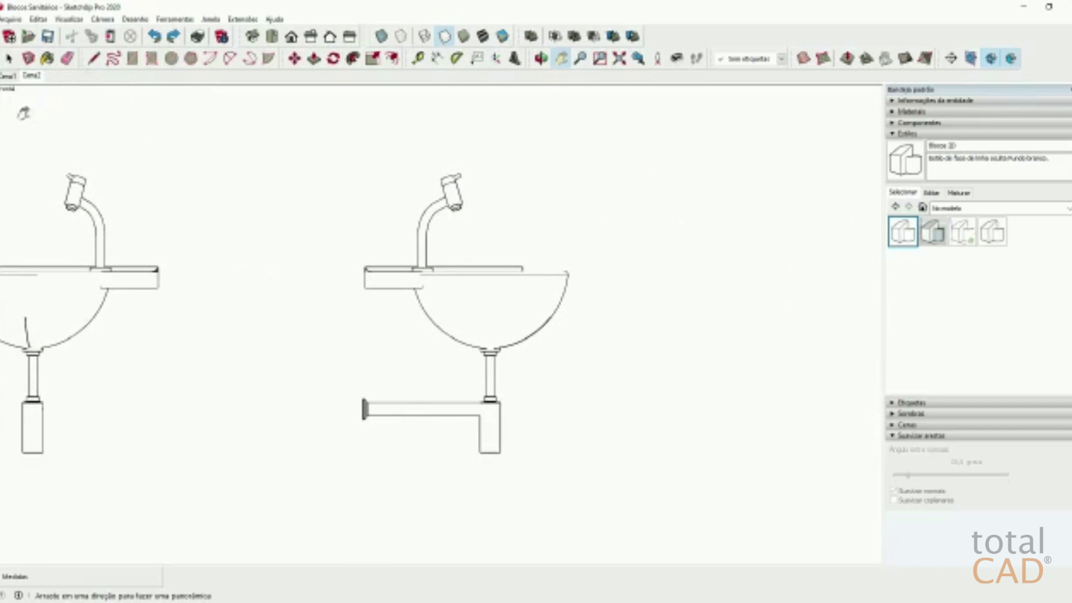
{"action": "right_click", "coordinate": [38, 77]}
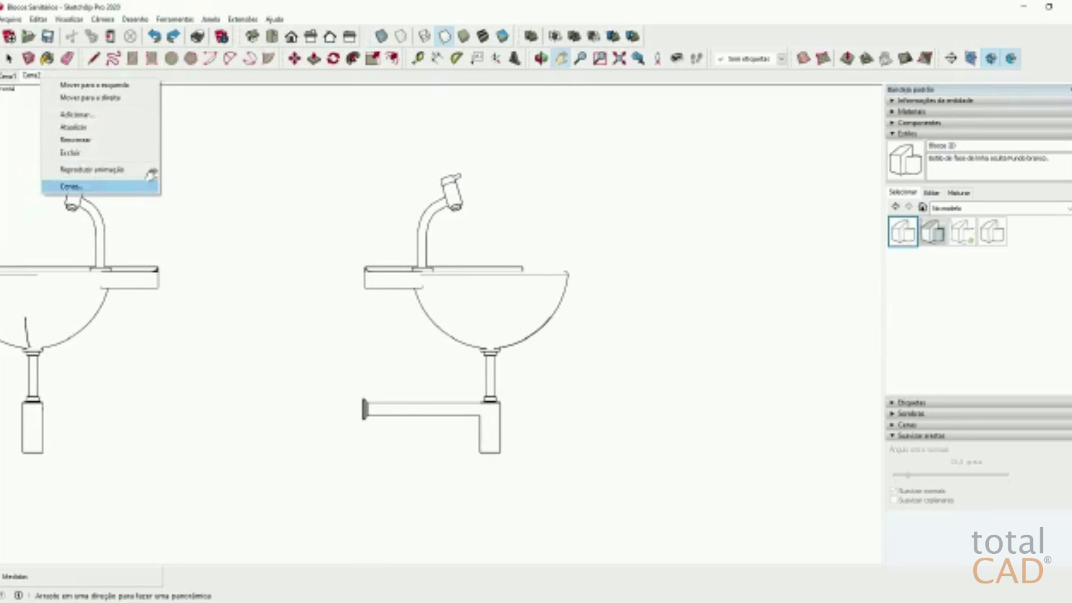
{"action": "left_click", "coordinate": [121, 113]}
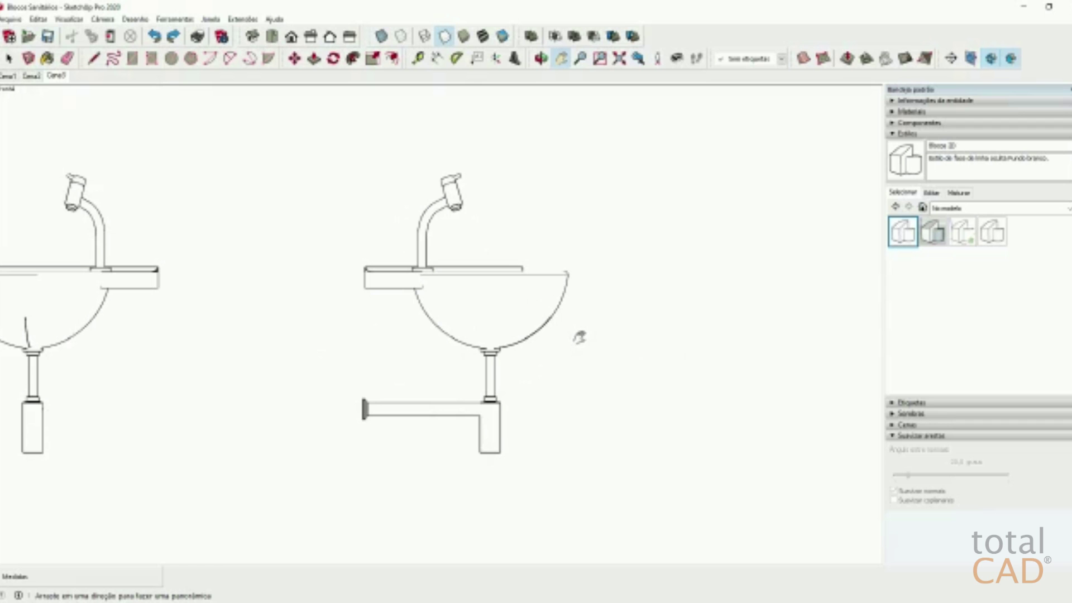
Step: Move the fourth washbasin horizontally away from the toilet, to about midway between the third washbasin and the toilet
{"action": "left_click_drag", "start_coordinate": [660, 330], "coordinate": [350, 306]}
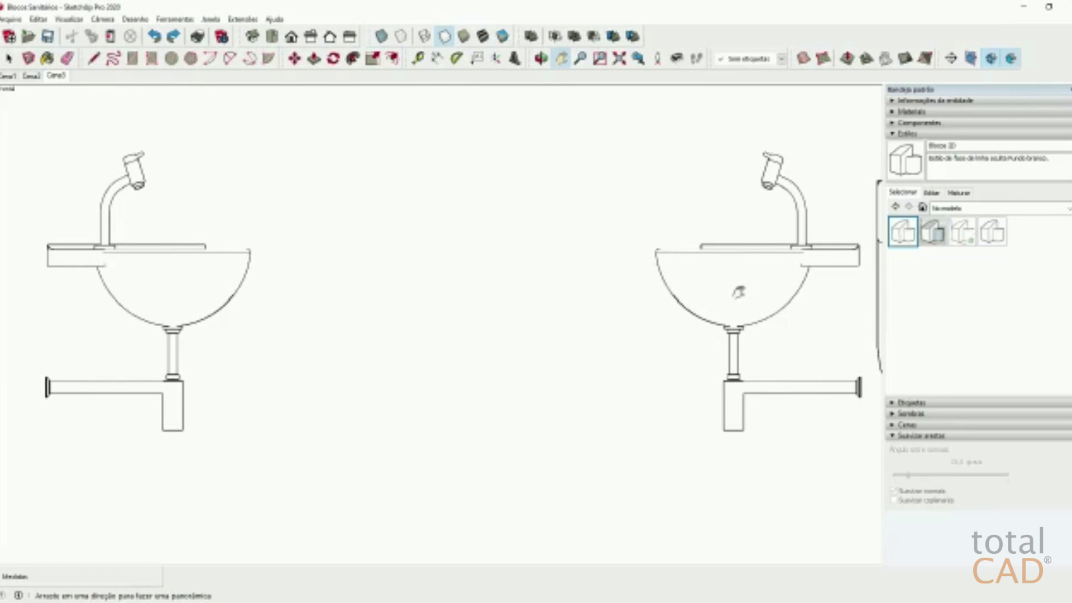
{"action": "left_click_drag", "start_coordinate": [735, 290], "coordinate": [617, 290]}
{"action": "key", "text": "space"}
{"action": "left_click", "coordinate": [670, 396]}
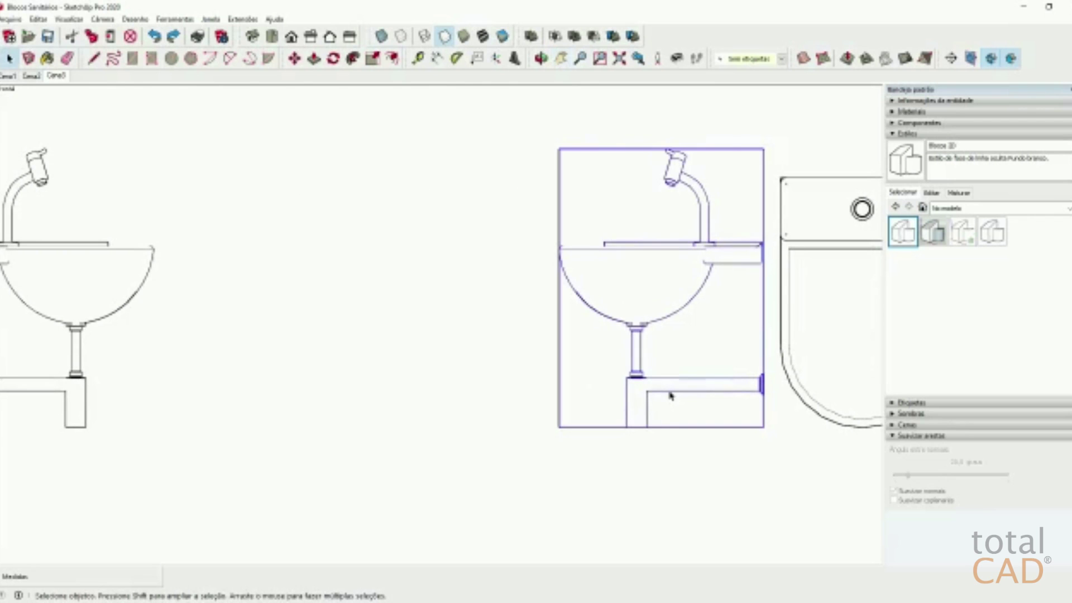
{"action": "key", "text": "m"}
{"action": "left_click", "coordinate": [645, 428]}
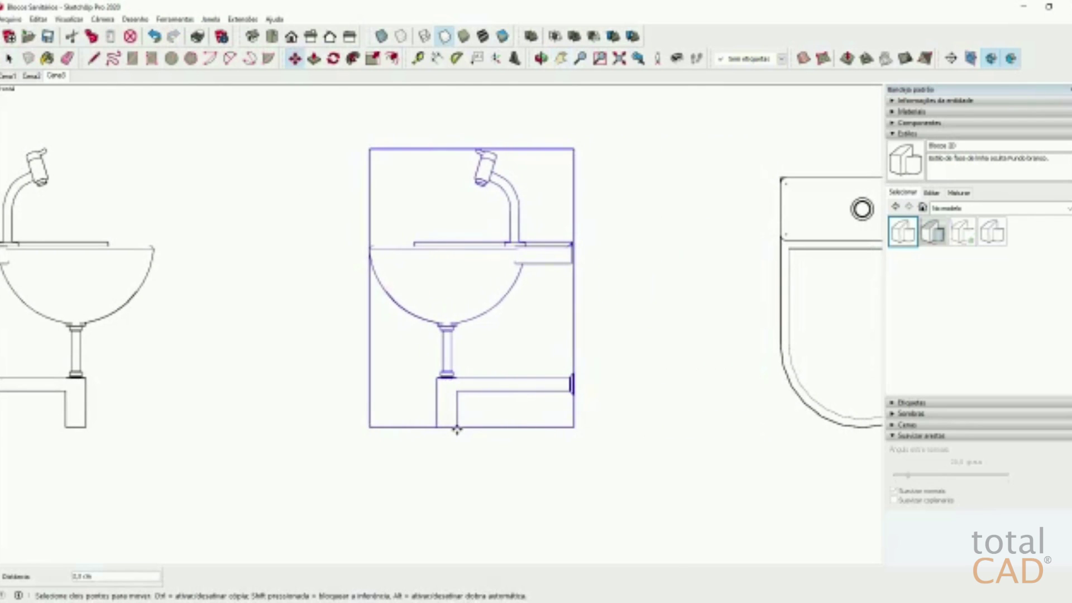
{"action": "left_click", "coordinate": [456, 430]}
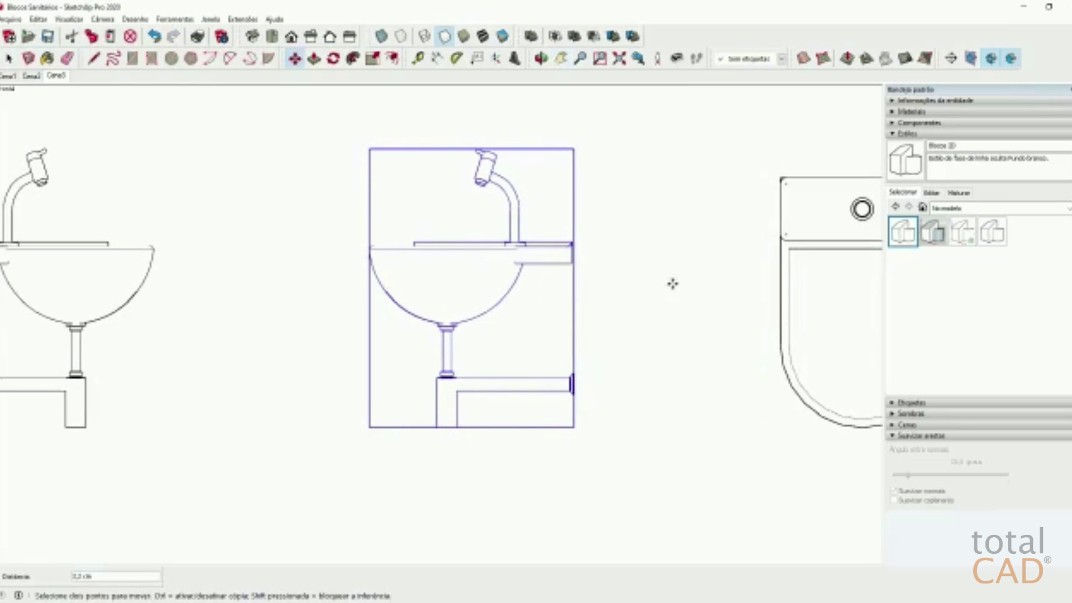
{"action": "key", "text": "space"}
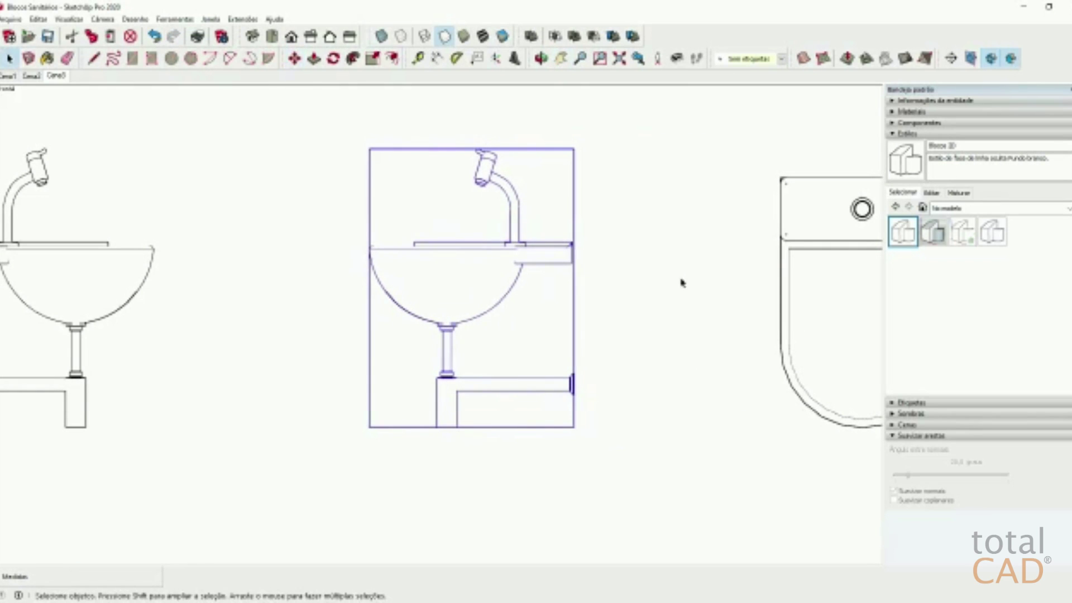
{"action": "left_click", "coordinate": [674, 273]}
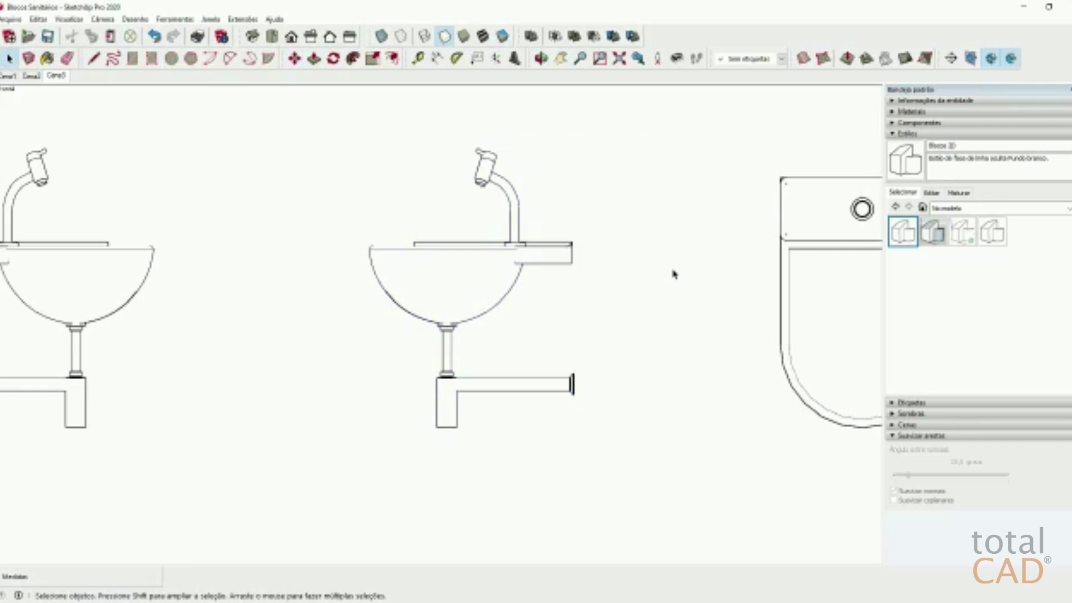
Step: Recall the second and third scenes to check their framing of the washbasins
{"action": "left_click", "coordinate": [31, 75]}
{"action": "key", "text": "h"}
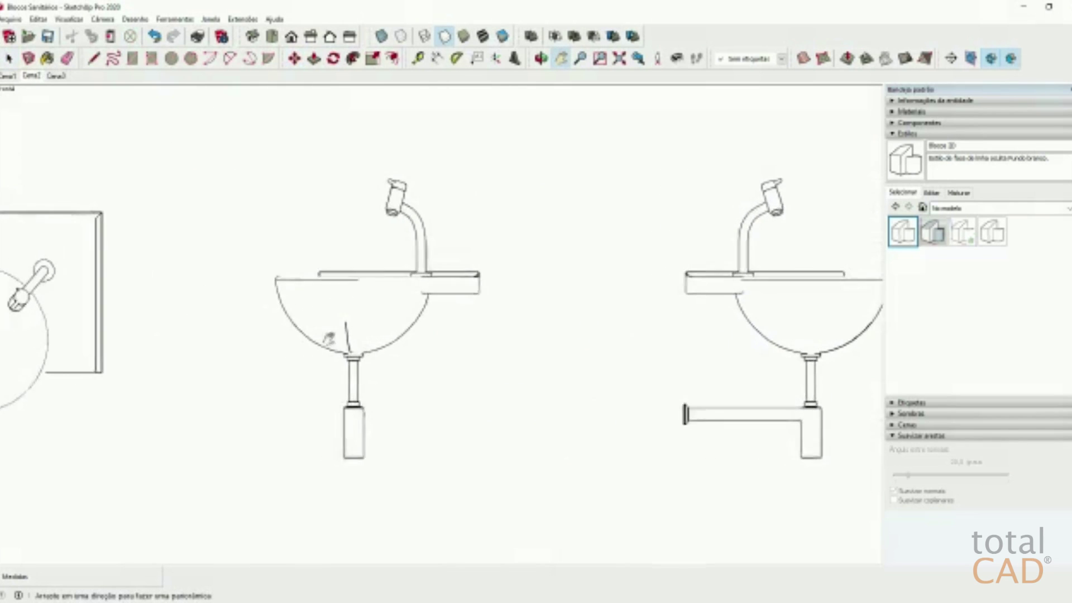
{"action": "left_click_drag", "start_coordinate": [329, 338], "coordinate": [456, 342]}
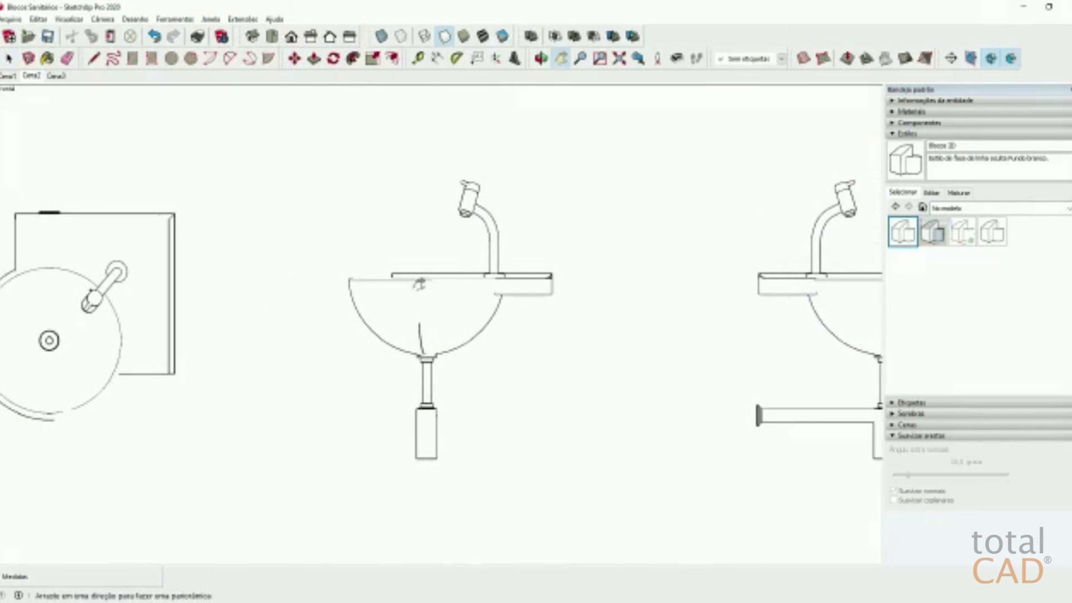
{"action": "left_click", "coordinate": [57, 76]}
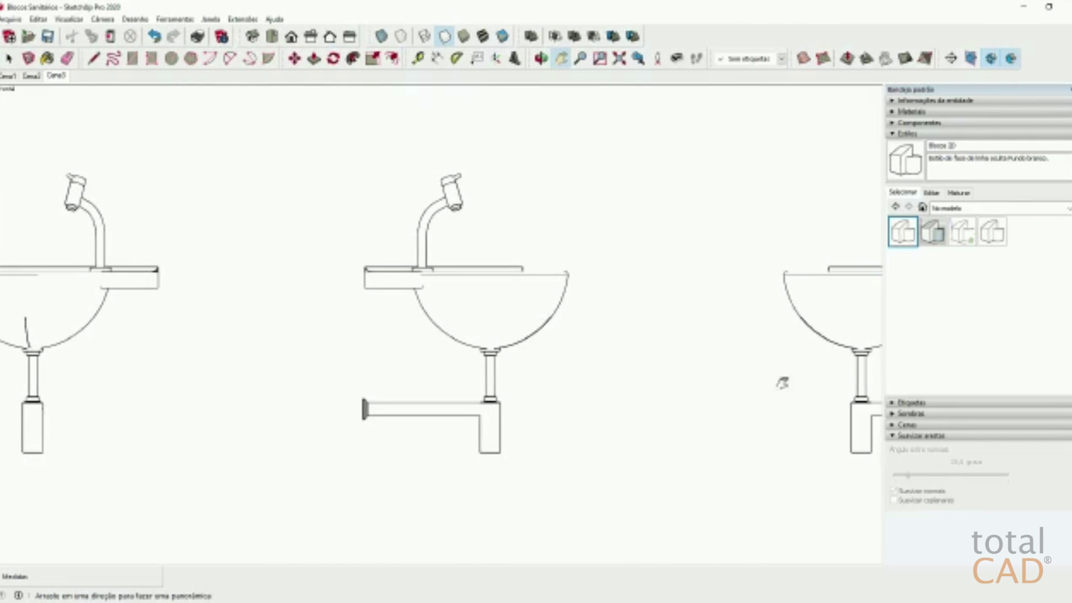
Step: Add a fourth scene centred on the relocated fourth washbasin
{"action": "mouse_move", "coordinate": [782, 383]}
{"action": "left_mouse_down"}
{"action": "mouse_move", "coordinate": [279, 354]}
{"action": "mouse_move", "coordinate": [335, 389]}
{"action": "left_mouse_up"}
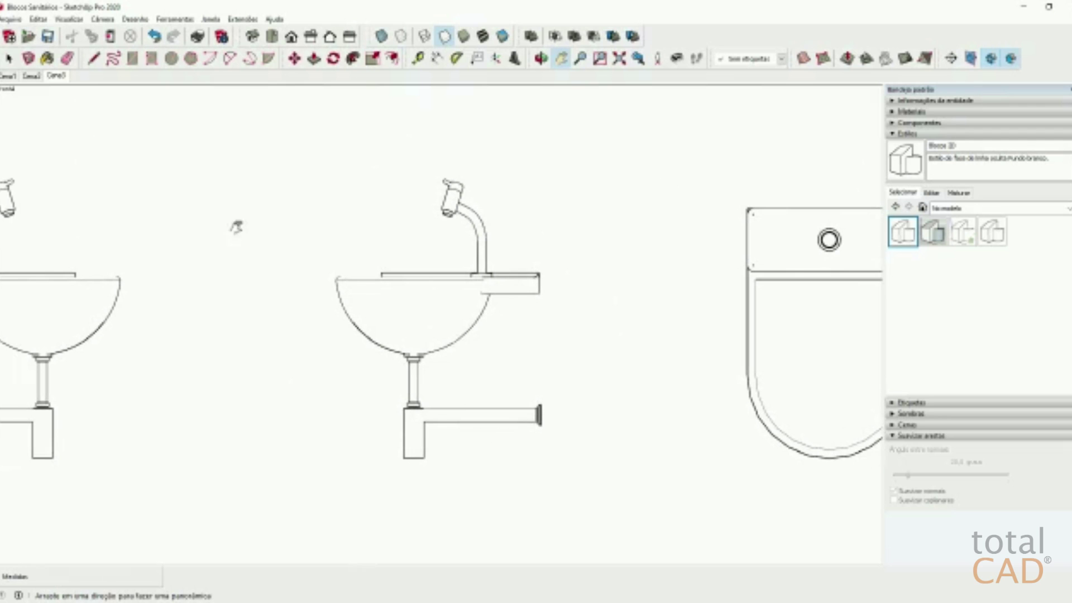
{"action": "right_click", "coordinate": [63, 82]}
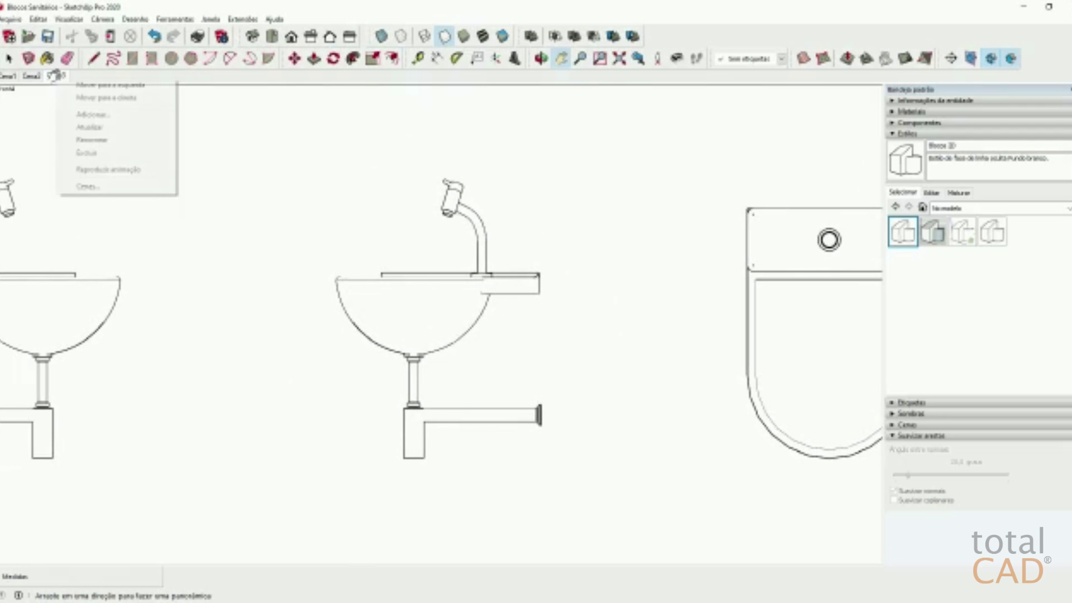
{"action": "left_click", "coordinate": [114, 114]}
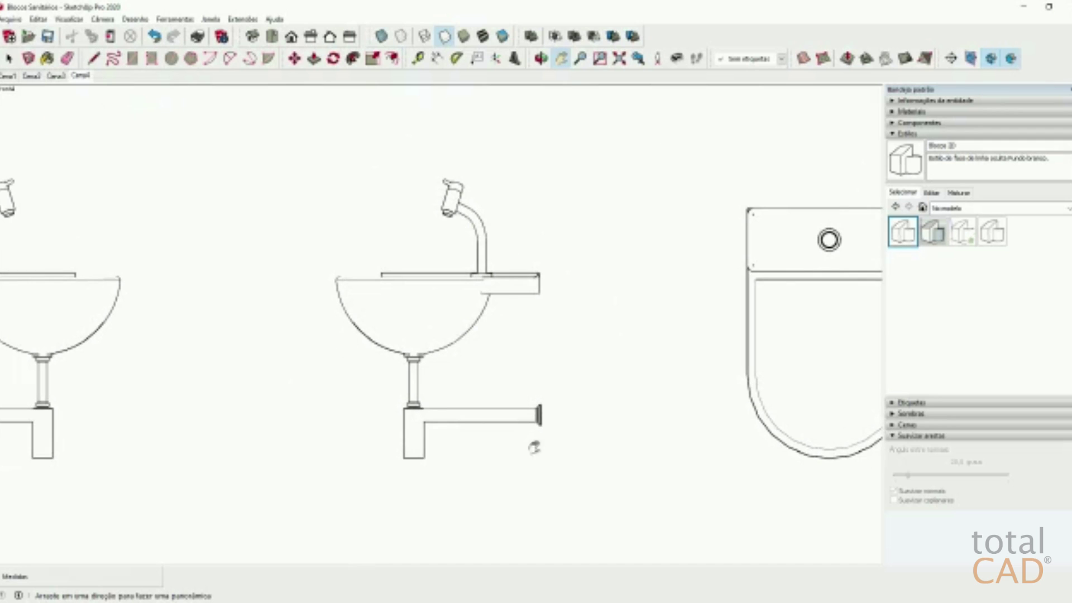
Step: Add a fifth scene centred on the toilet's top view
{"action": "mouse_move", "coordinate": [650, 379]}
{"action": "left_mouse_down"}
{"action": "mouse_move", "coordinate": [544, 370]}
{"action": "mouse_move", "coordinate": [297, 378]}
{"action": "left_mouse_up"}
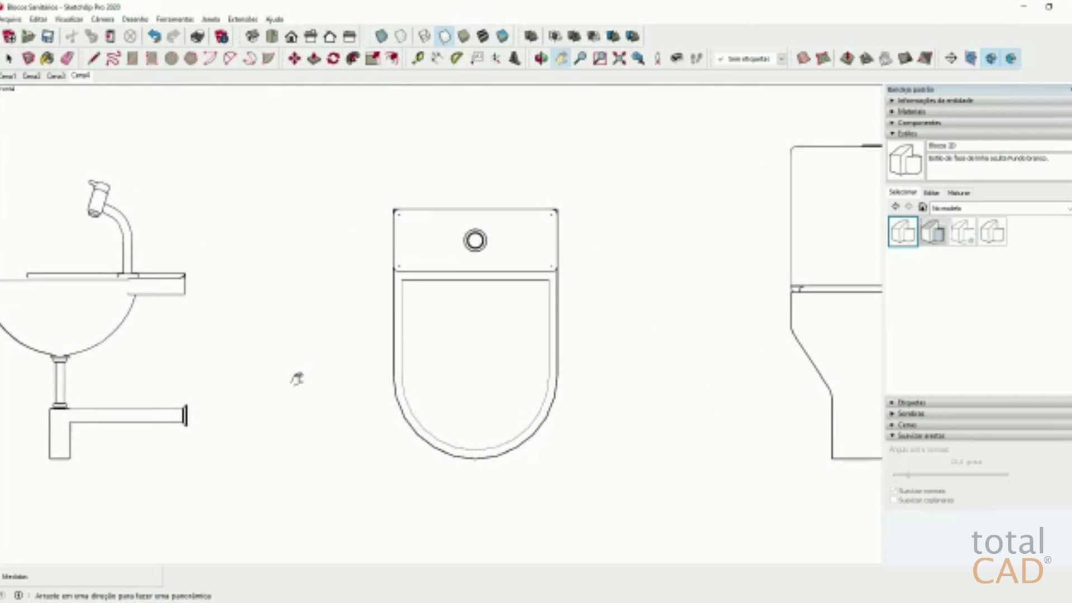
{"action": "left_click_drag", "start_coordinate": [514, 410], "coordinate": [500, 415]}
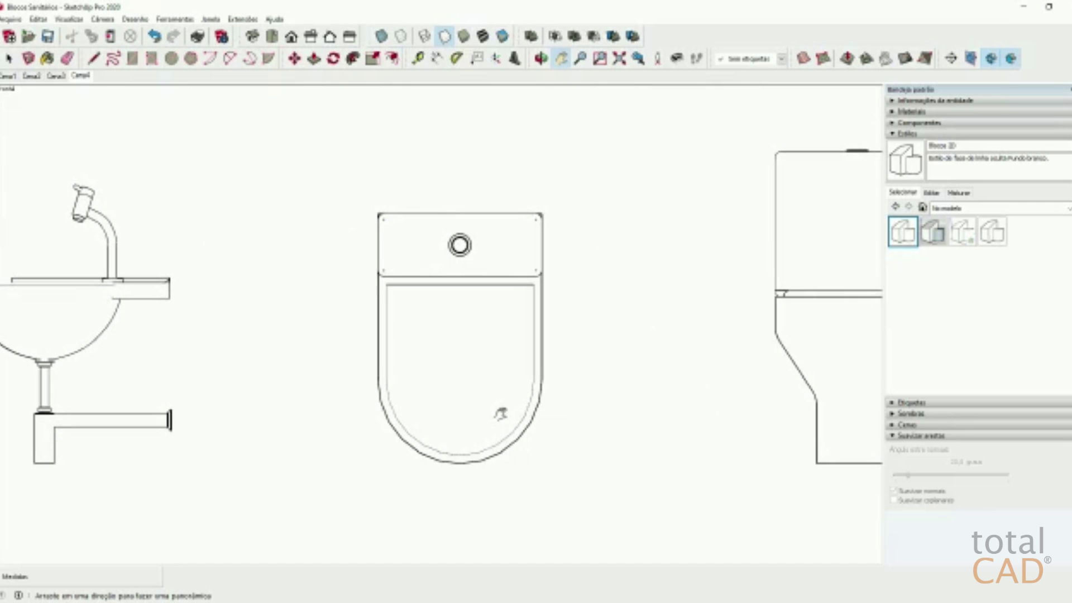
{"action": "right_click", "coordinate": [82, 78]}
{"action": "left_click", "coordinate": [134, 111]}
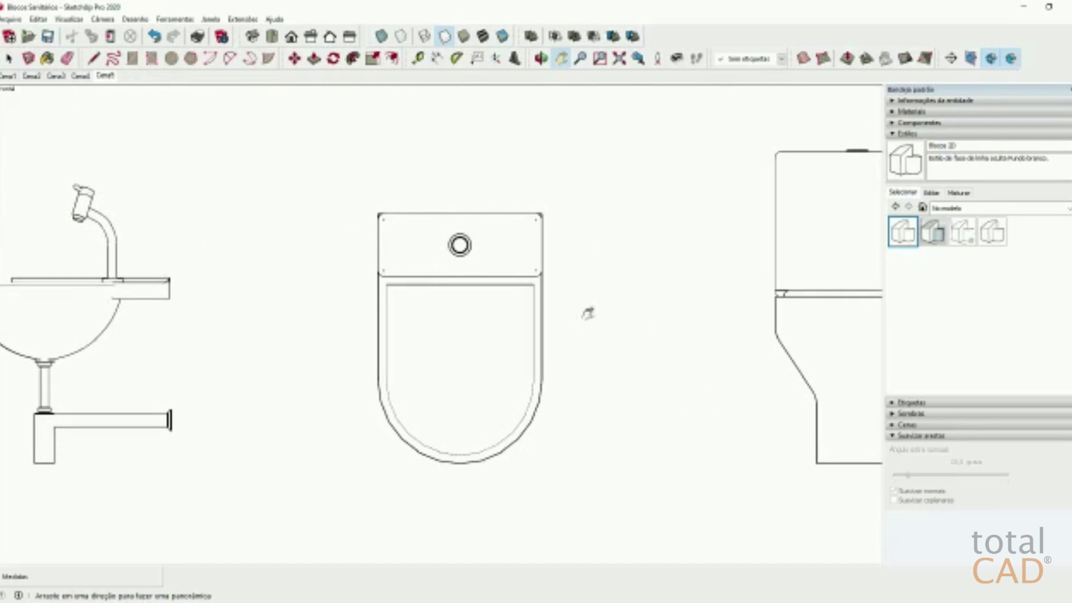
Step: Add a sixth scene centred on the toilet's front view
{"action": "mouse_move", "coordinate": [679, 355]}
{"action": "left_mouse_down"}
{"action": "mouse_move", "coordinate": [299, 354]}
{"action": "mouse_move", "coordinate": [319, 373]}
{"action": "left_mouse_up"}
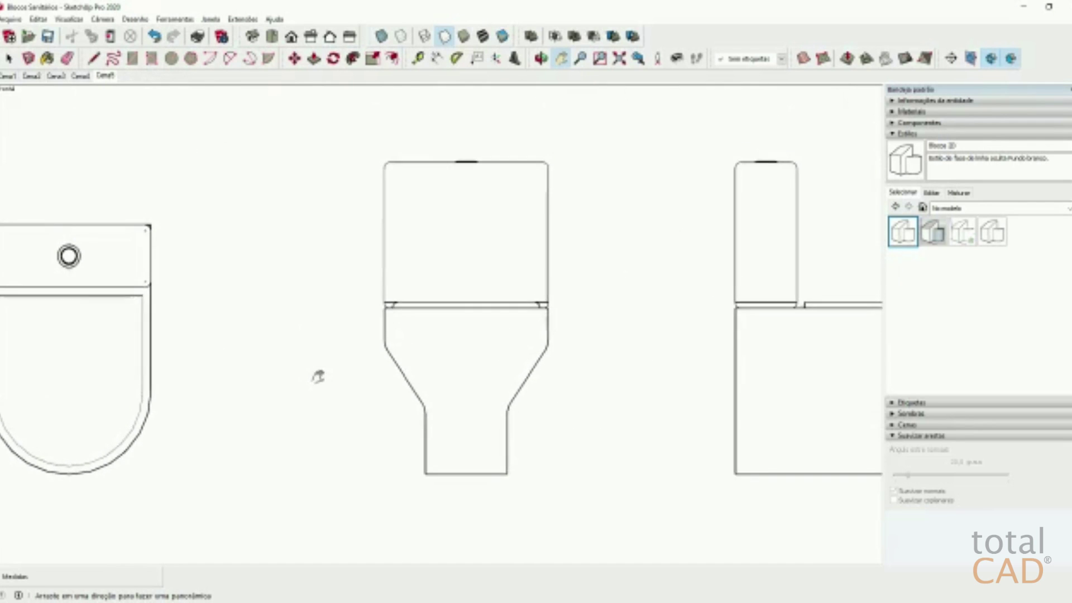
{"action": "right_click", "coordinate": [107, 76]}
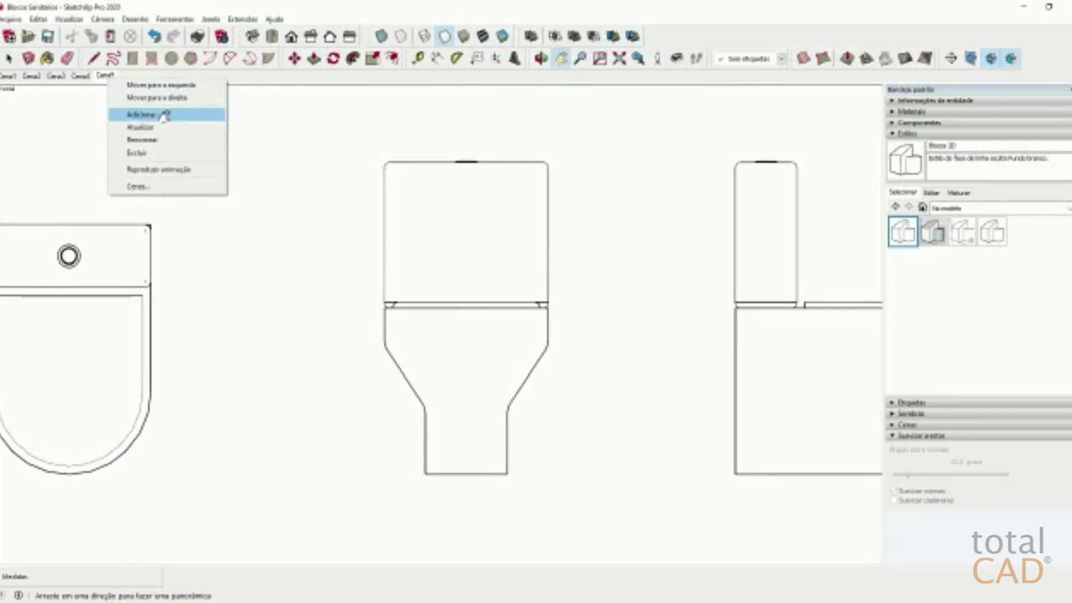
{"action": "left_click", "coordinate": [167, 115]}
Step: Add a seventh scene centred on the toilet's side view with the tank at its left
{"action": "mouse_move", "coordinate": [701, 433]}
{"action": "left_mouse_down"}
{"action": "mouse_move", "coordinate": [385, 411]}
{"action": "mouse_move", "coordinate": [375, 426]}
{"action": "left_mouse_up"}
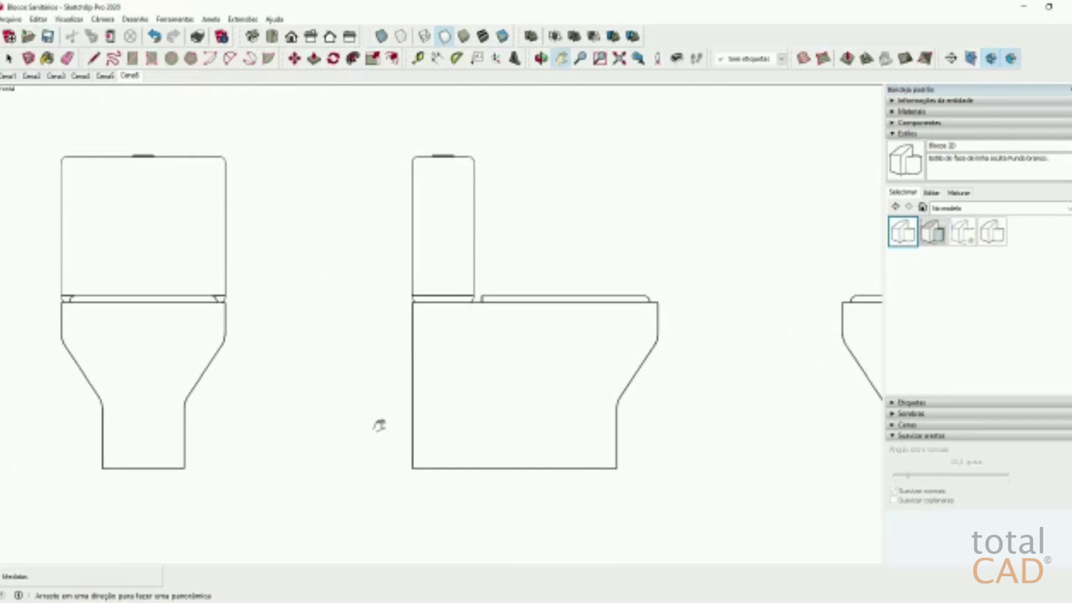
{"action": "right_click", "coordinate": [138, 78]}
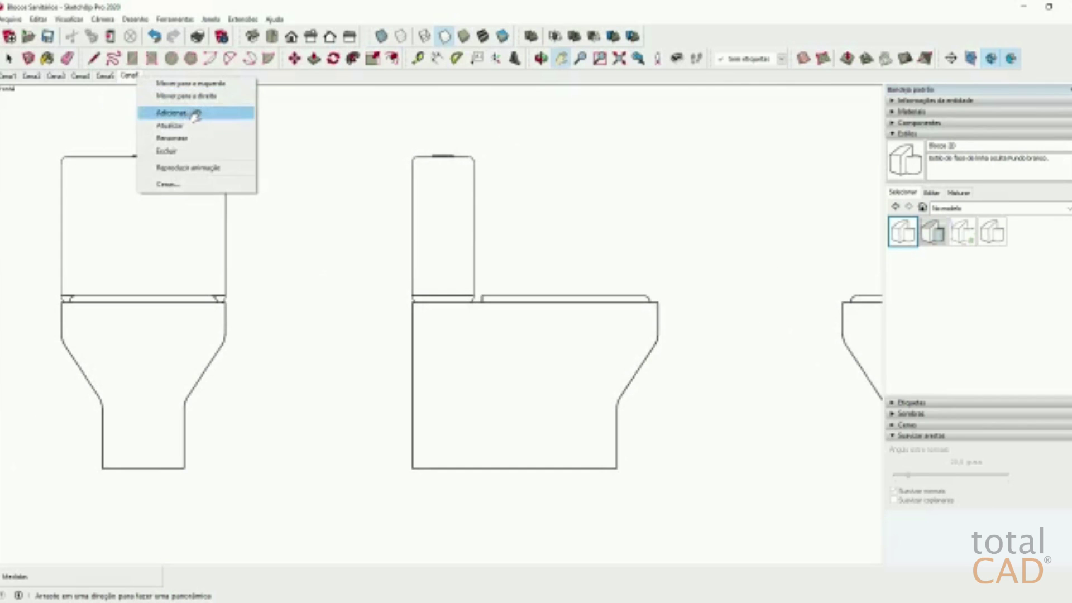
{"action": "left_click", "coordinate": [163, 110]}
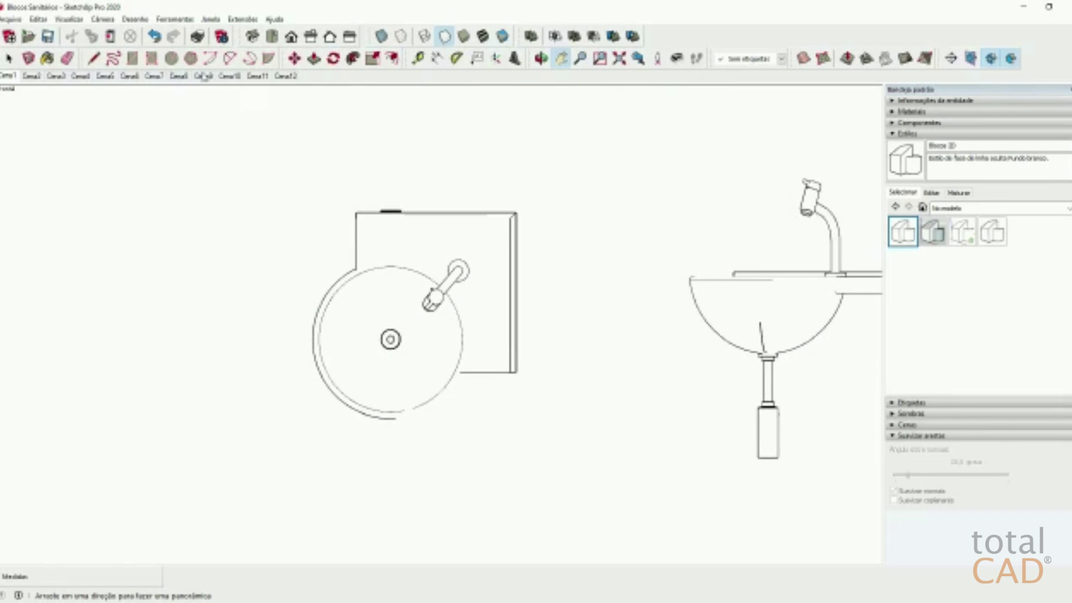
Step: Recall the second through seventh scenes one after another to check how each fixture is framed
{"action": "left_click", "coordinate": [31, 77]}
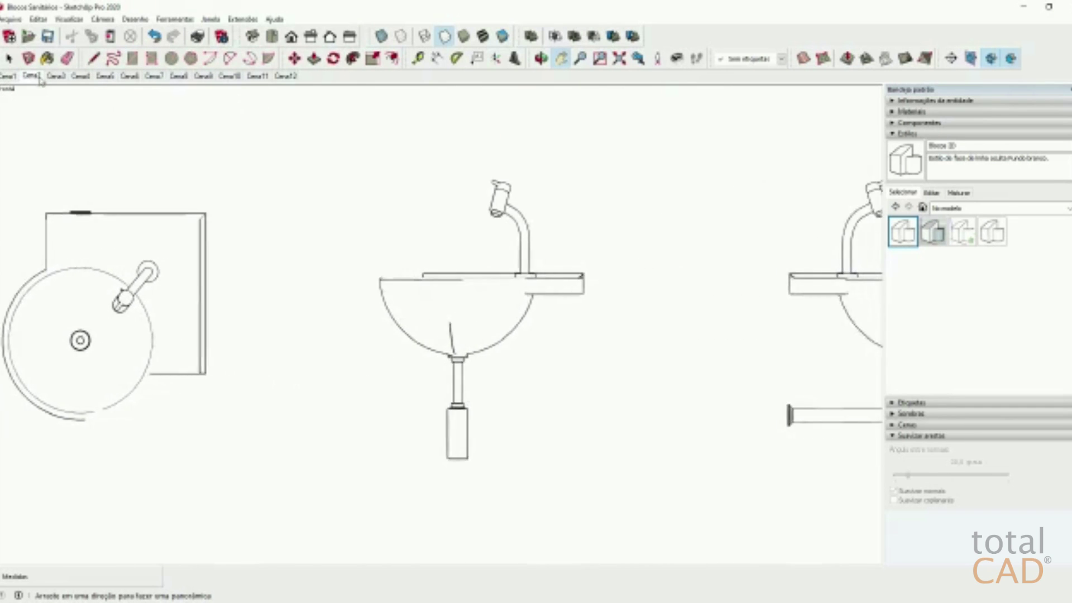
{"action": "left_click", "coordinate": [60, 77]}
{"action": "left_click", "coordinate": [81, 77]}
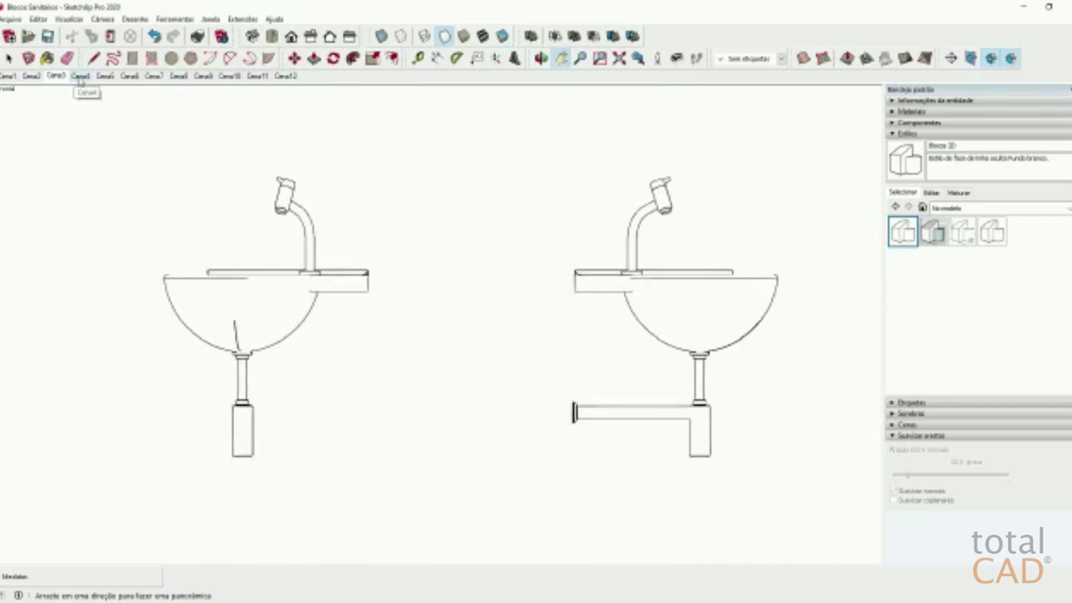
{"action": "left_click", "coordinate": [109, 80]}
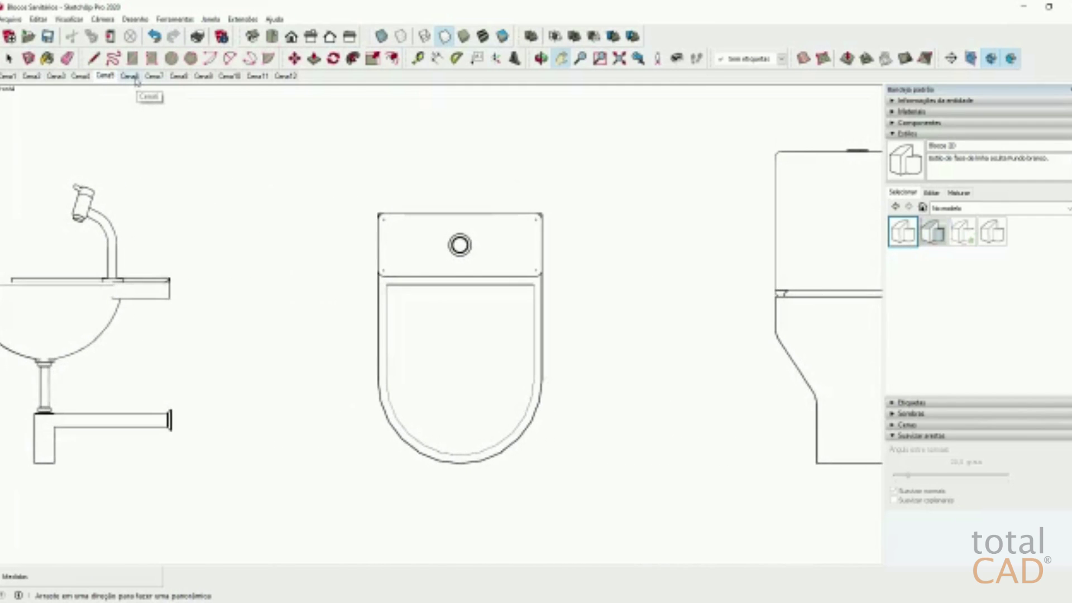
{"action": "left_click", "coordinate": [134, 78]}
{"action": "left_click", "coordinate": [154, 77]}
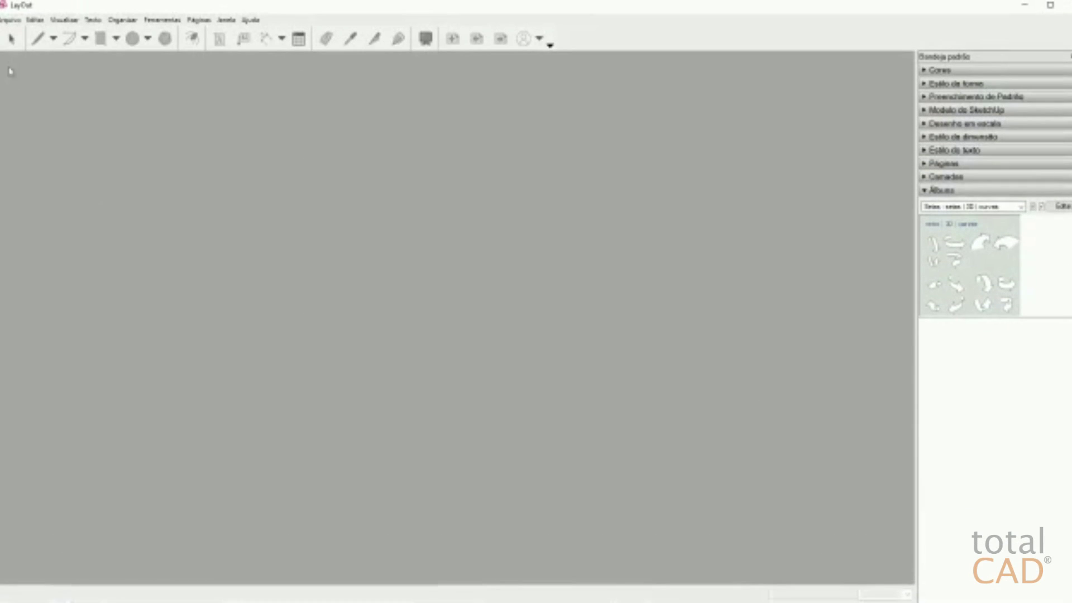
Step: In LayOut, create a new document from the blank A3 landscape template
{"action": "left_click", "coordinate": [10, 19]}
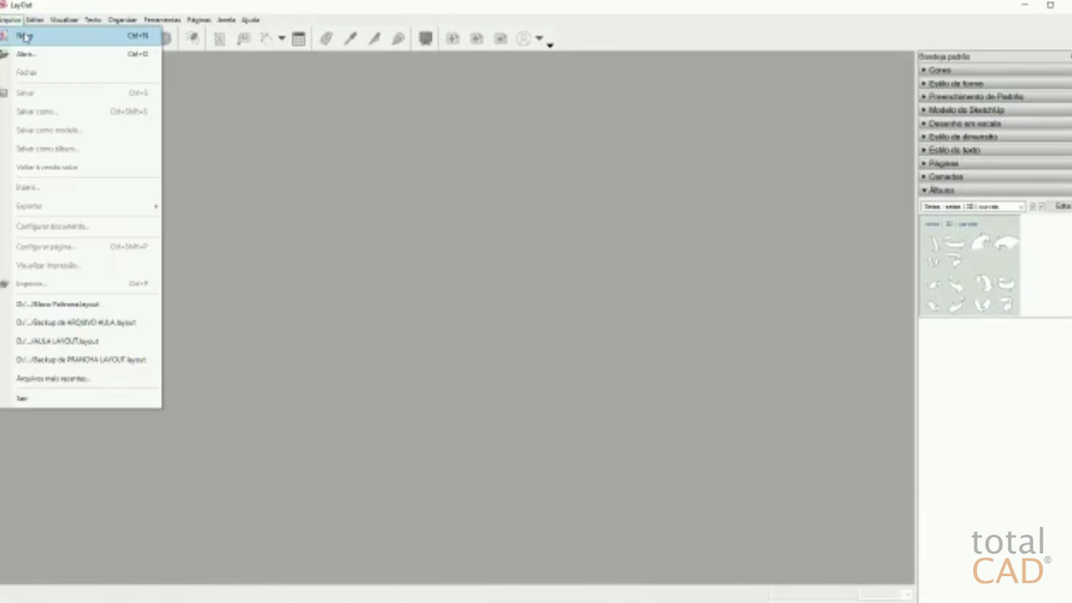
{"action": "left_click", "coordinate": [25, 37]}
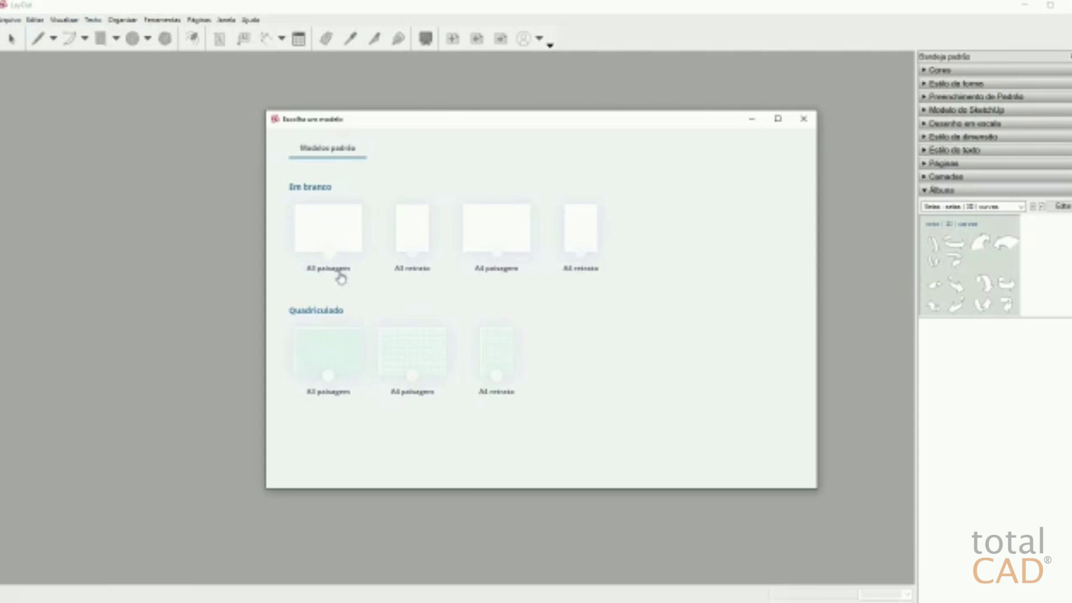
{"action": "left_click", "coordinate": [341, 230]}
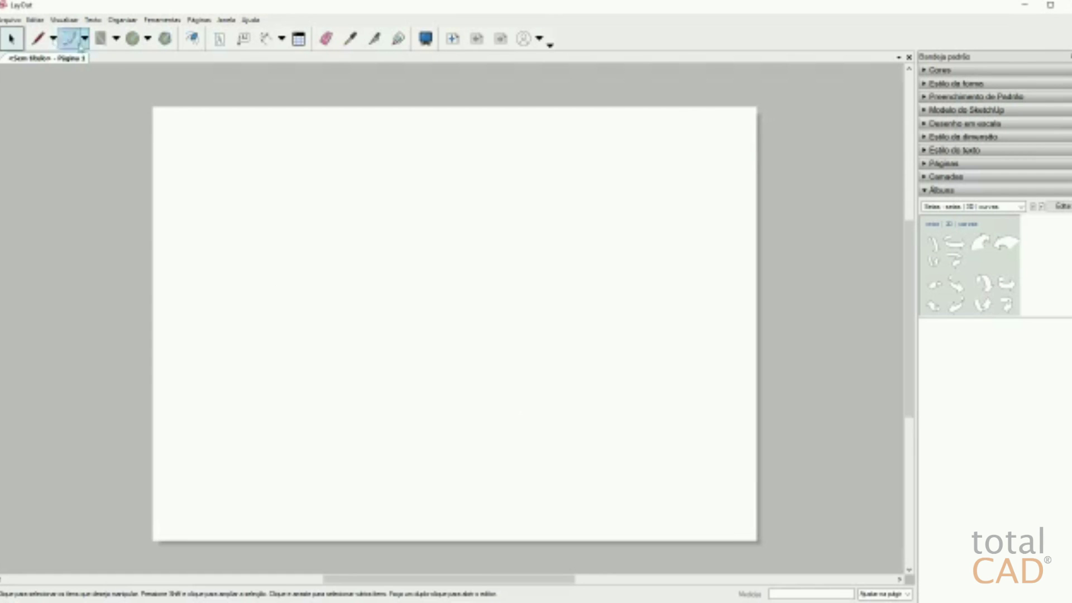
Step: Insert the Blocos Sanitários SketchUp model into the blank page
{"action": "left_click", "coordinate": [10, 19]}
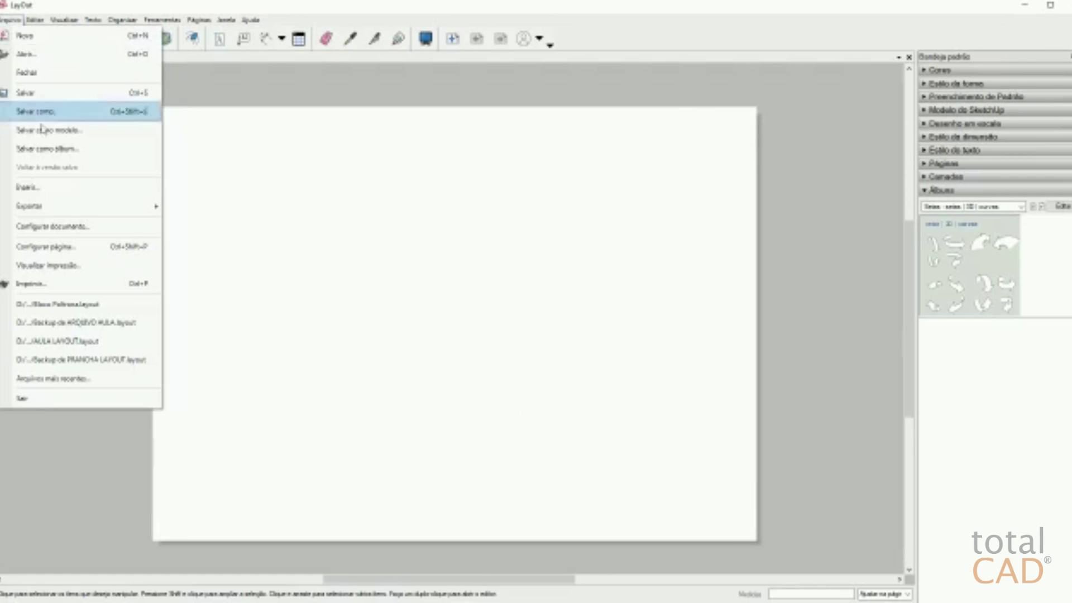
{"action": "left_click", "coordinate": [54, 187]}
{"action": "left_click", "coordinate": [386, 206]}
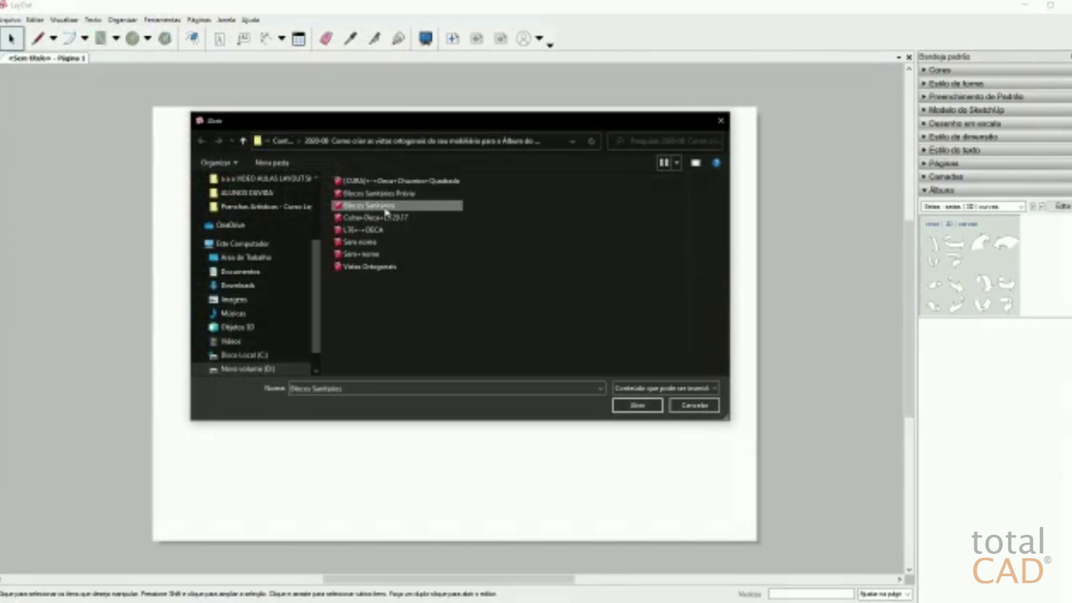
{"action": "left_click", "coordinate": [636, 404]}
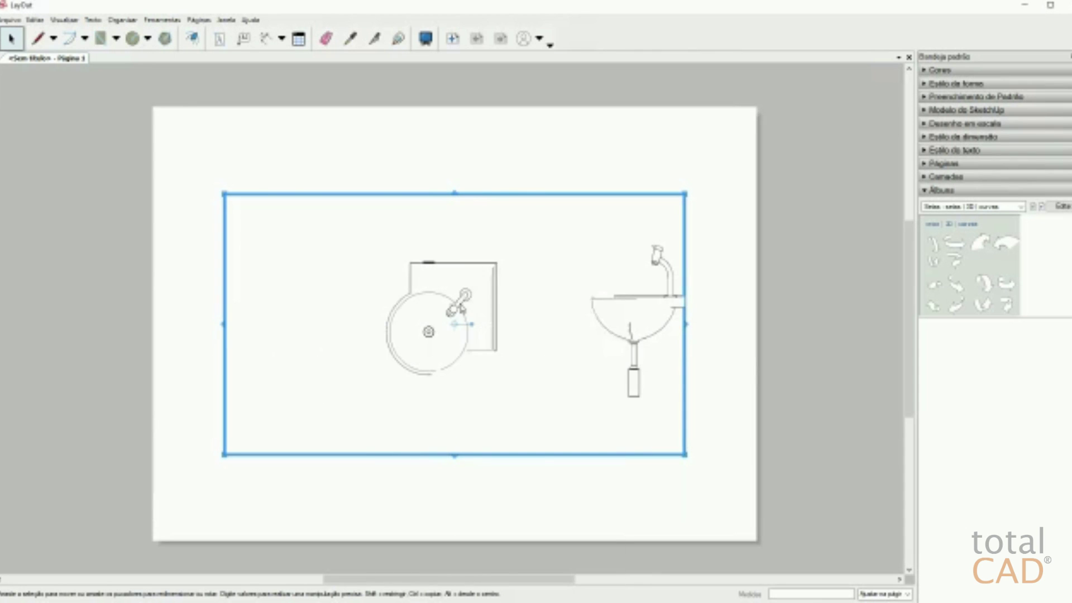
Step: Set the inserted model viewport's scale to 1mm:50mm (1:50)
{"action": "right_click", "coordinate": [459, 308]}
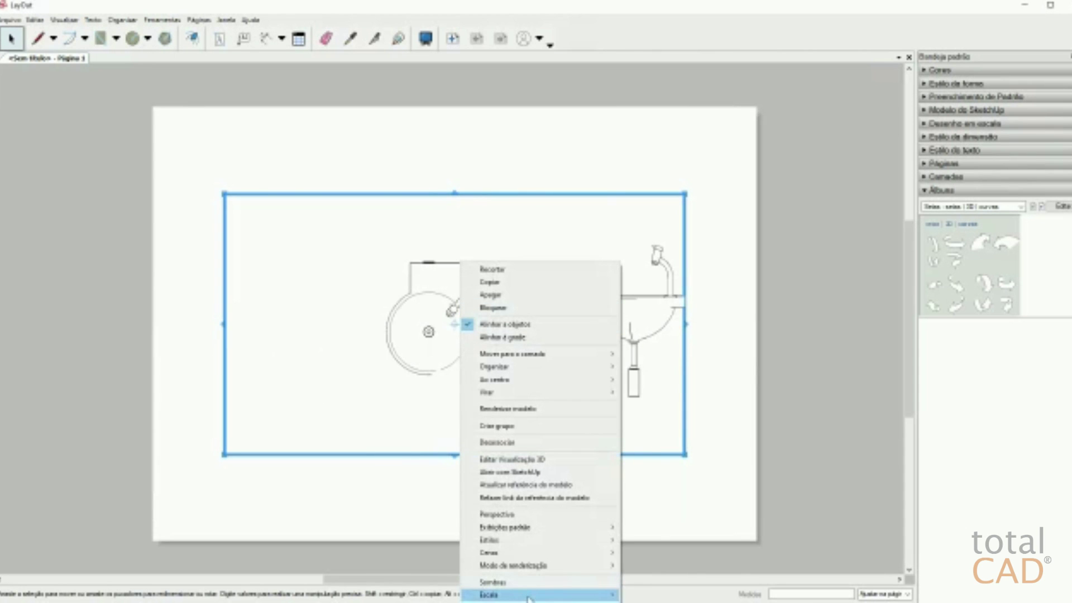
{"action": "mouse_move", "coordinate": [551, 596]}
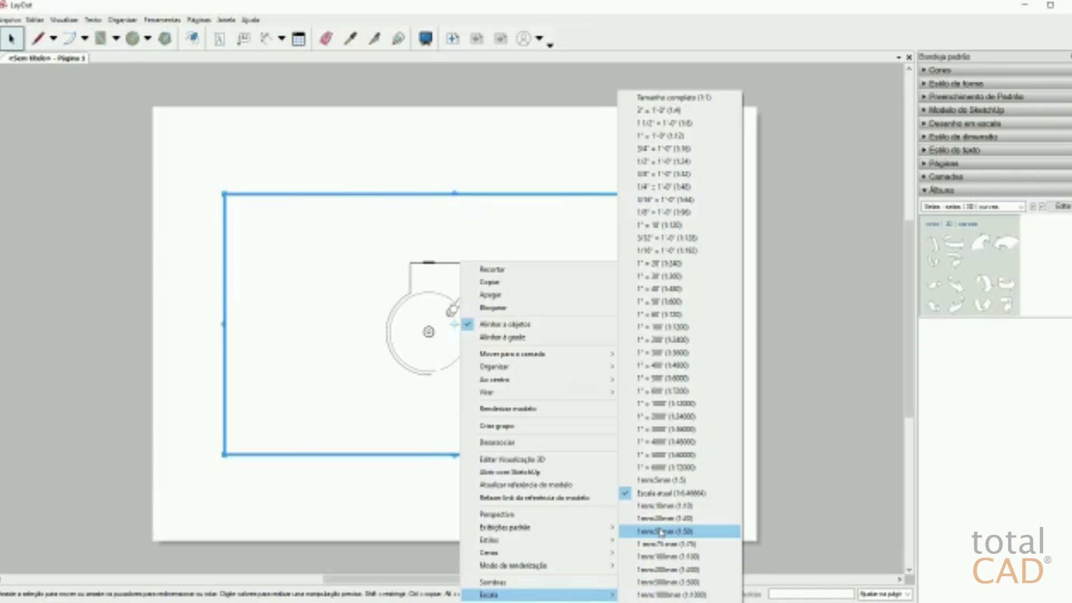
{"action": "left_click", "coordinate": [699, 529]}
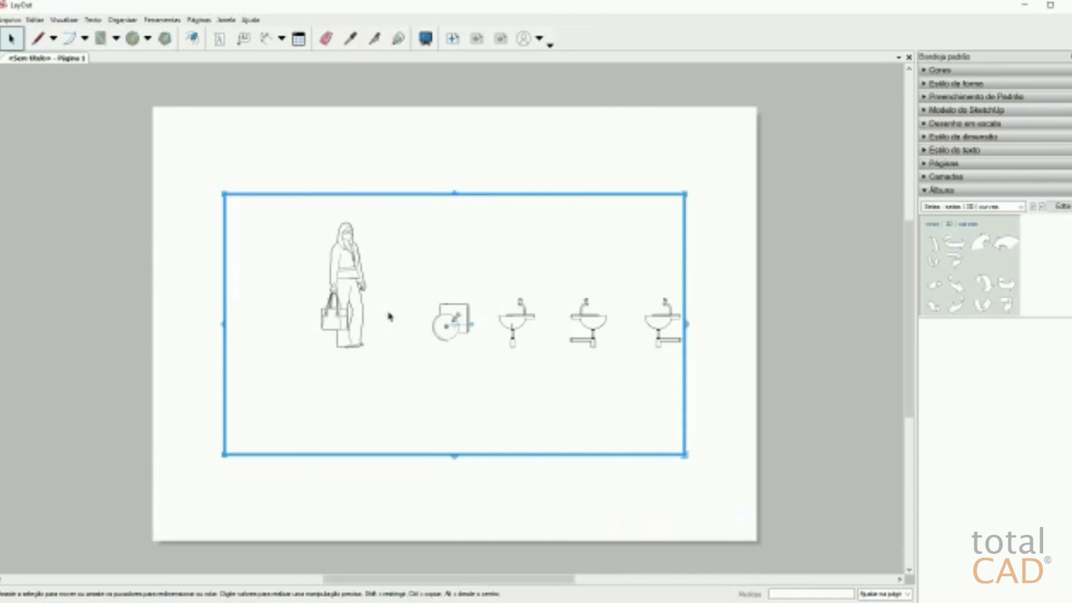
Step: Crop the viewport closely around the plan-view washbasin and place it with a duplicate beside it near the page's upper-left corner
{"action": "left_click_drag", "start_coordinate": [686, 324], "coordinate": [486, 324]}
{"action": "left_click_drag", "start_coordinate": [224, 323], "coordinate": [419, 323]}
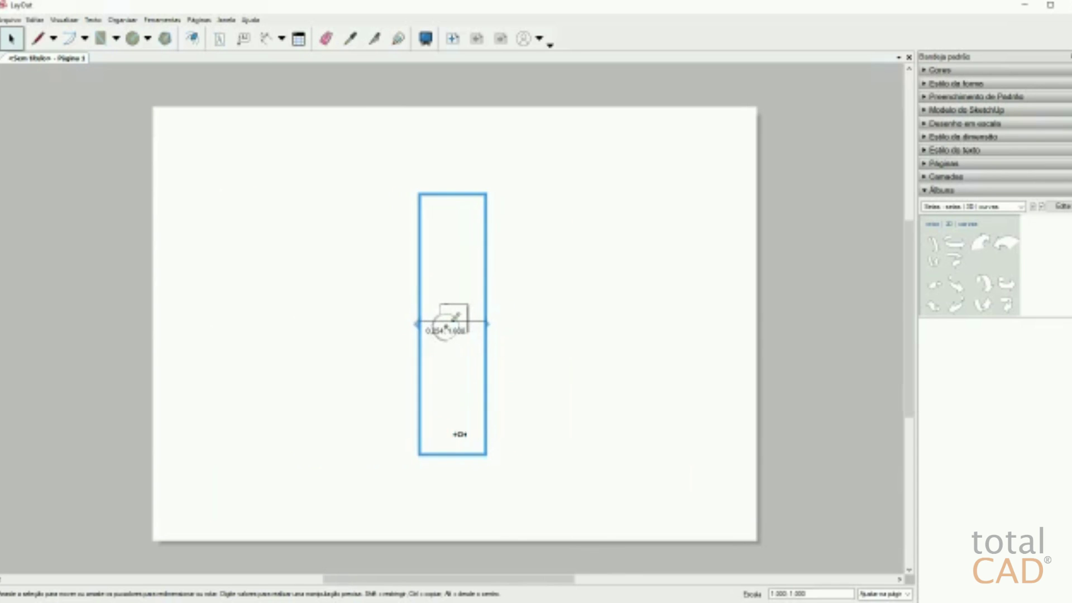
{"action": "left_click_drag", "start_coordinate": [452, 455], "coordinate": [452, 347]}
{"action": "left_click_drag", "start_coordinate": [452, 193], "coordinate": [328, 181]}
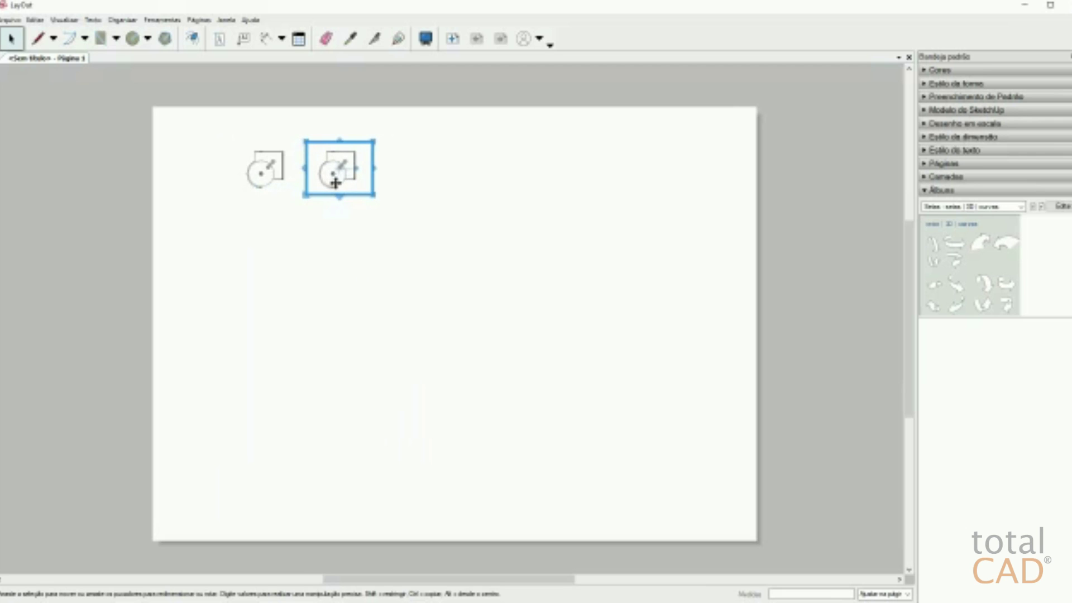
Step: Assign scene Cena2 to the duplicated viewport beside the plan-view washbasin
{"action": "right_click", "coordinate": [336, 186]}
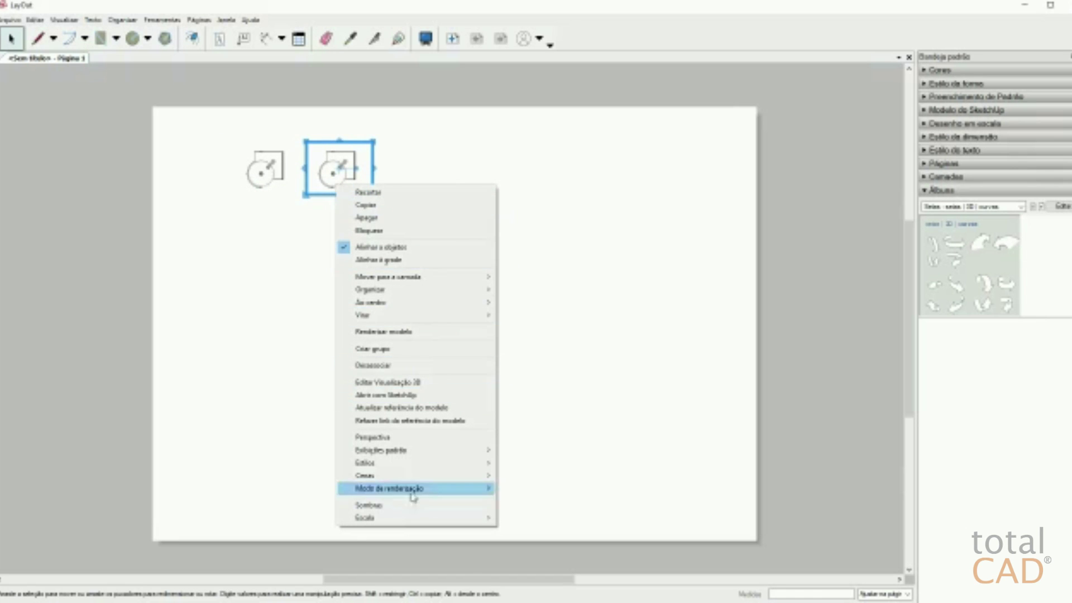
{"action": "mouse_move", "coordinate": [424, 476]}
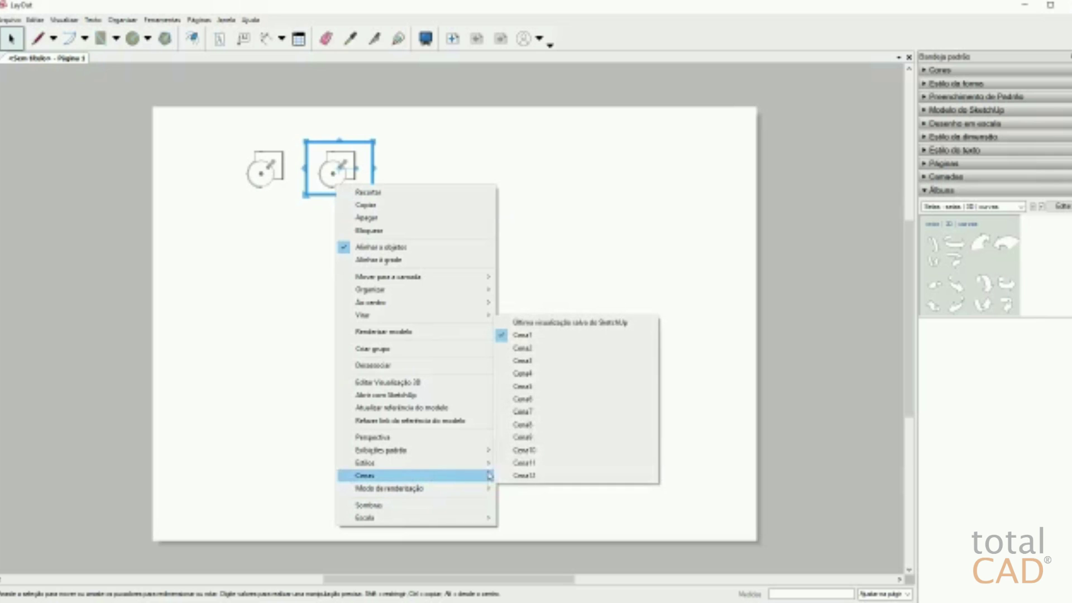
{"action": "left_click", "coordinate": [549, 349]}
Step: Copy the Cena2 viewport horizontally to its right and assign scene Cena3 to the copy
{"action": "scroll", "coordinate": [346, 204], "scroll_direction": "up", "scroll_amount": 1}
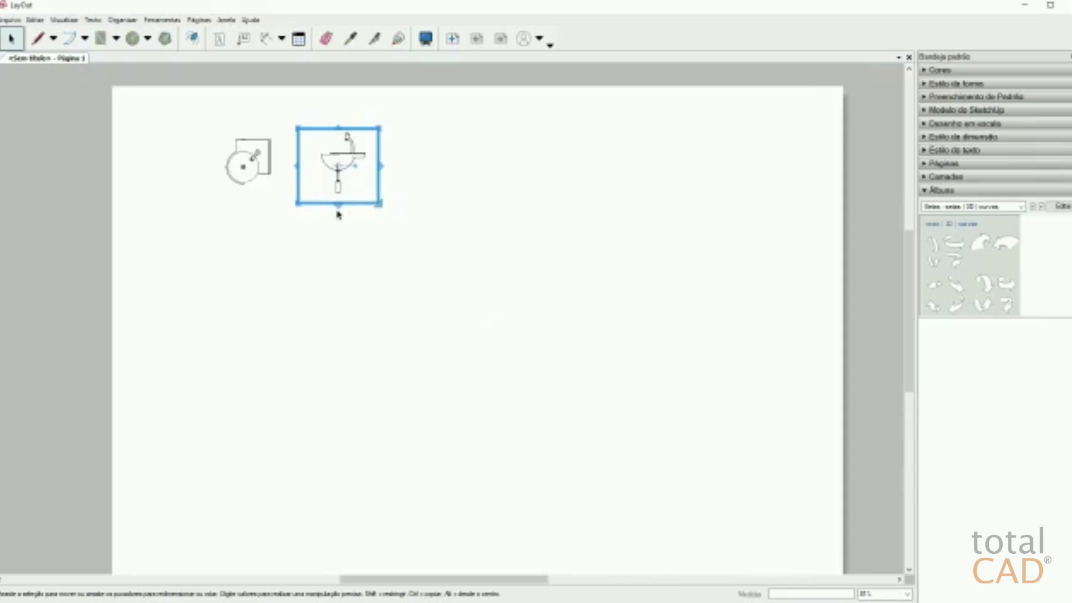
{"action": "left_click_drag", "start_coordinate": [323, 156], "coordinate": [407, 153]}
{"action": "right_click", "coordinate": [409, 155]}
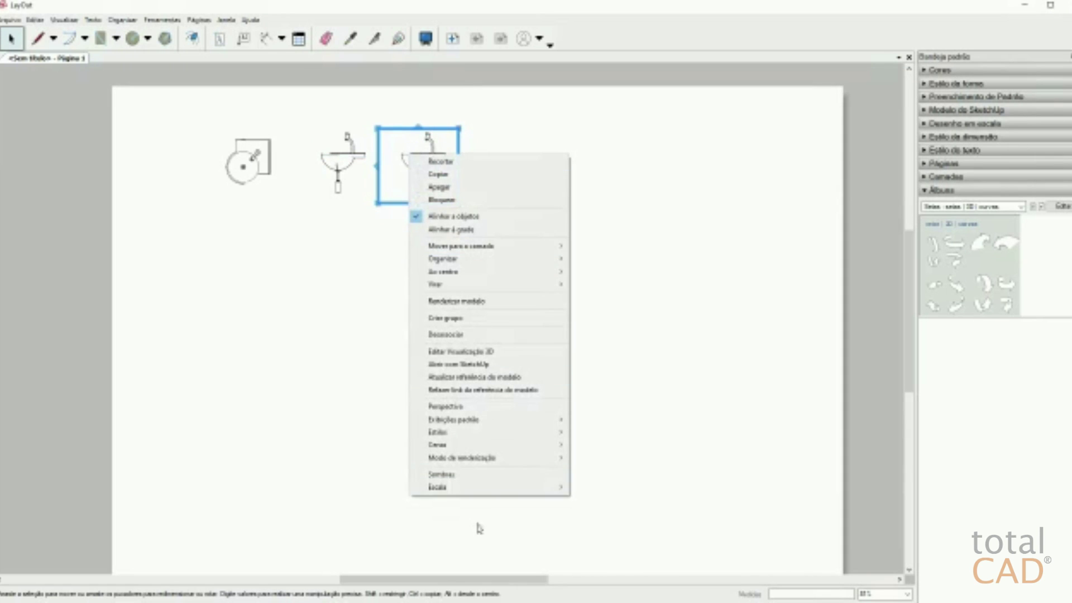
{"action": "mouse_move", "coordinate": [492, 444]}
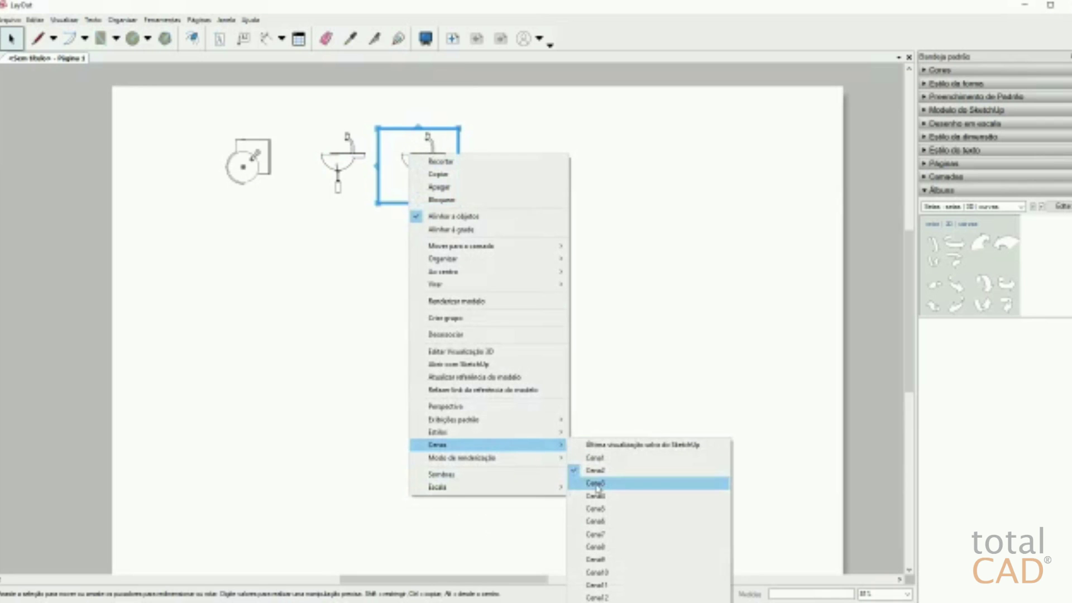
{"action": "left_click", "coordinate": [596, 483]}
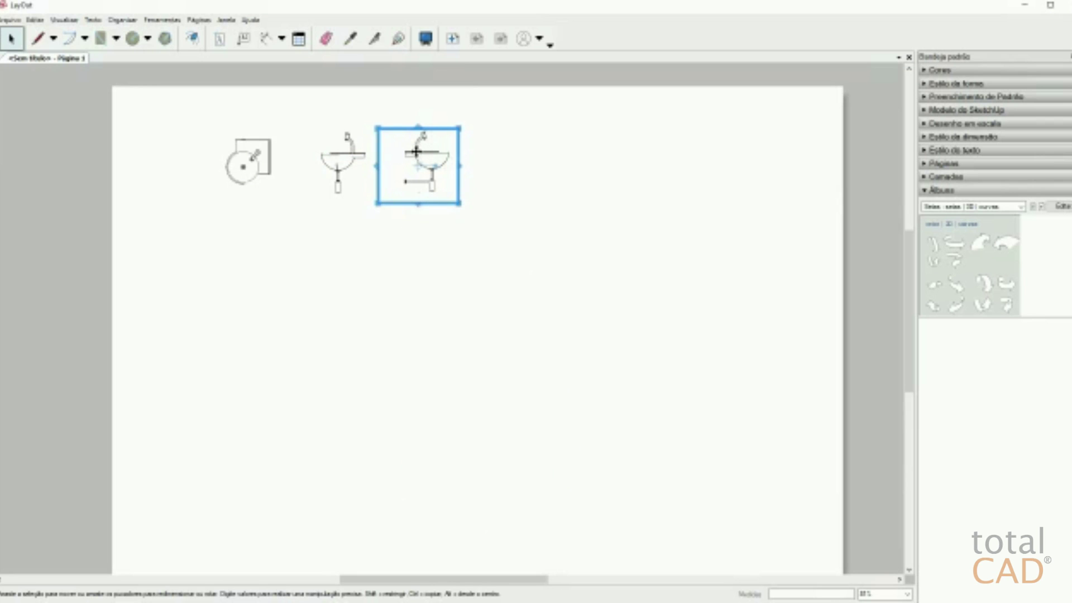
Step: Copy the Cena3 viewport horizontally to its right and assign scene Cena4 to the copy
{"action": "left_click_drag", "start_coordinate": [415, 151], "coordinate": [494, 152], "text": "ctrl"}
{"action": "right_click", "coordinate": [504, 155]}
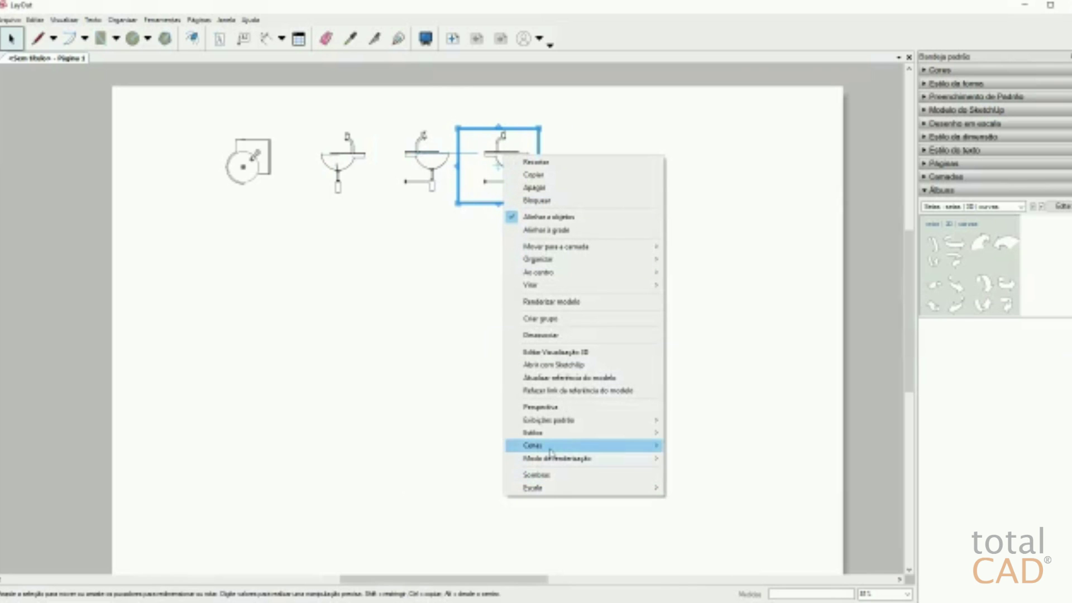
{"action": "mouse_move", "coordinate": [551, 451]}
{"action": "left_click", "coordinate": [694, 494]}
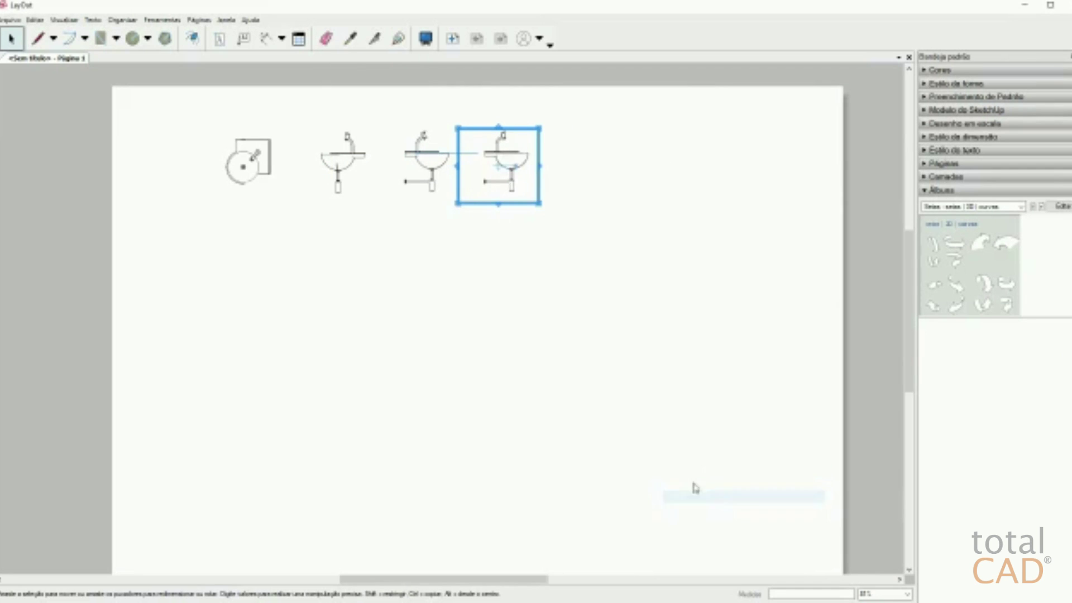
{"action": "left_click", "coordinate": [586, 202]}
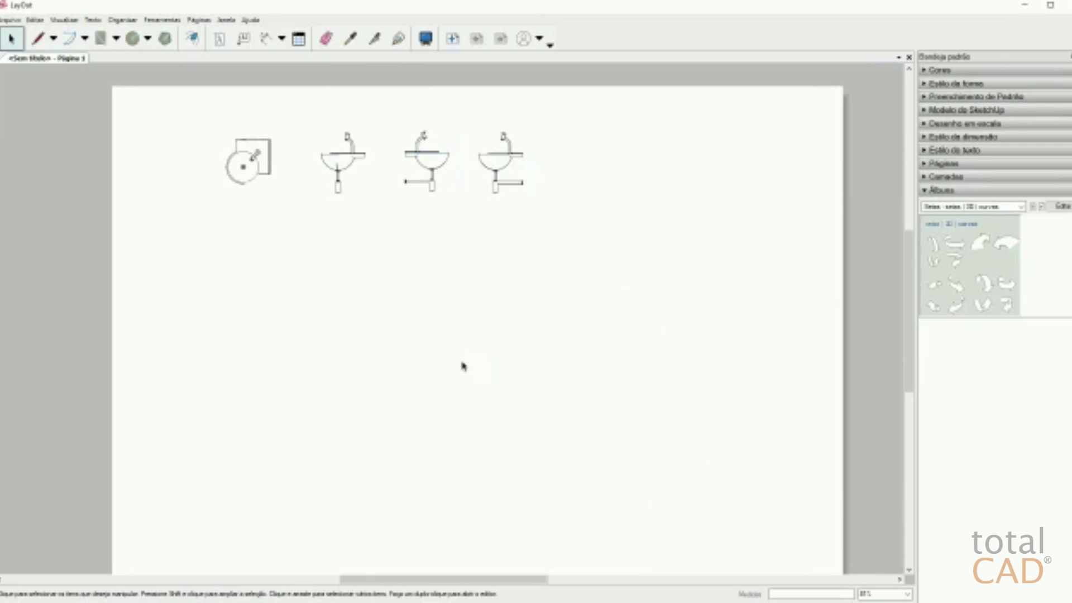
Step: Move the three elevation washbasin viewports left along their row to close up the gaps between them
{"action": "left_click", "coordinate": [358, 161]}
{"action": "left_click_drag", "start_coordinate": [359, 159], "coordinate": [394, 153]}
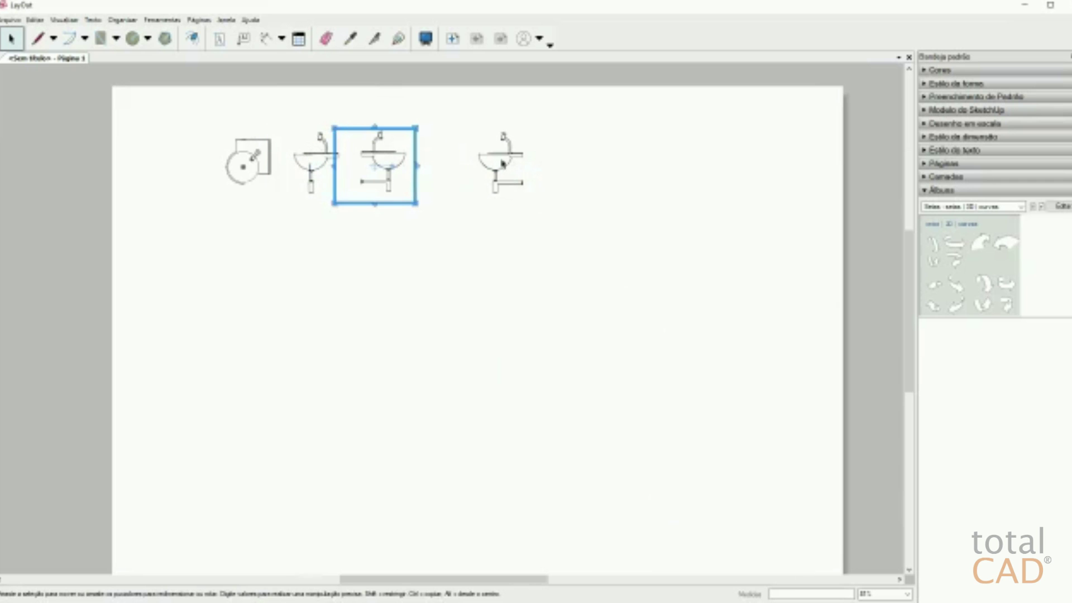
{"action": "left_click", "coordinate": [507, 156]}
{"action": "left_click_drag", "start_coordinate": [514, 153], "coordinate": [464, 149]}
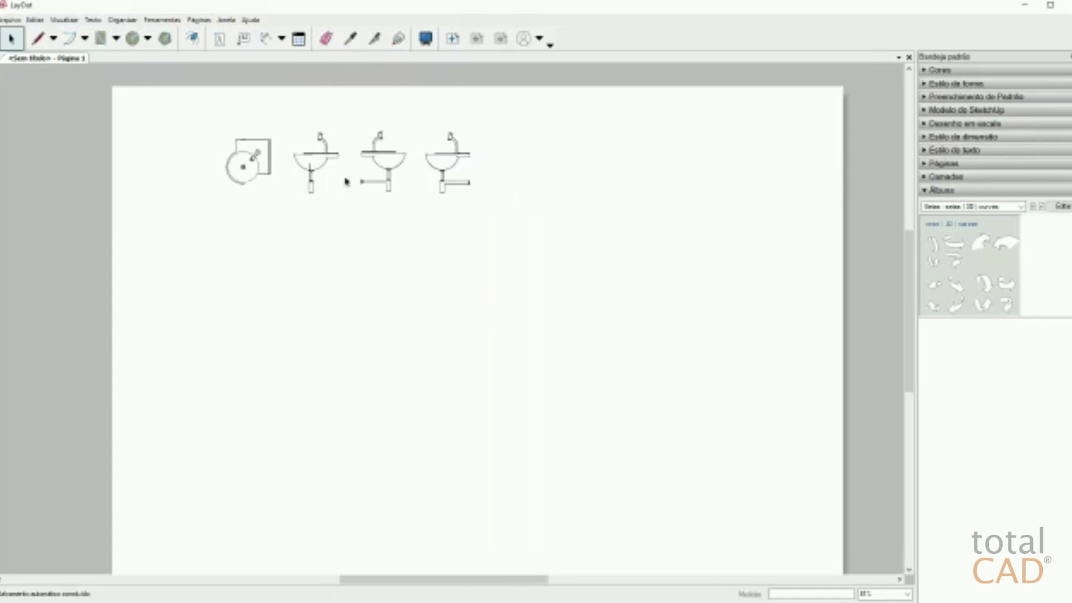
Step: Move the row of four washbasin viewports closer to the page's left edge and copy it directly below
{"action": "left_click_drag", "start_coordinate": [179, 106], "coordinate": [641, 249]}
{"action": "mouse_move", "coordinate": [400, 160]}
{"action": "left_mouse_down"}
{"action": "mouse_move", "coordinate": [322, 173]}
{"action": "mouse_move", "coordinate": [388, 275]}
{"action": "mouse_move", "coordinate": [375, 282]}
{"action": "mouse_move", "coordinate": [376, 263]}
{"action": "left_mouse_up"}
{"action": "left_click", "coordinate": [352, 105]}
{"action": "key", "text": "Escape"}
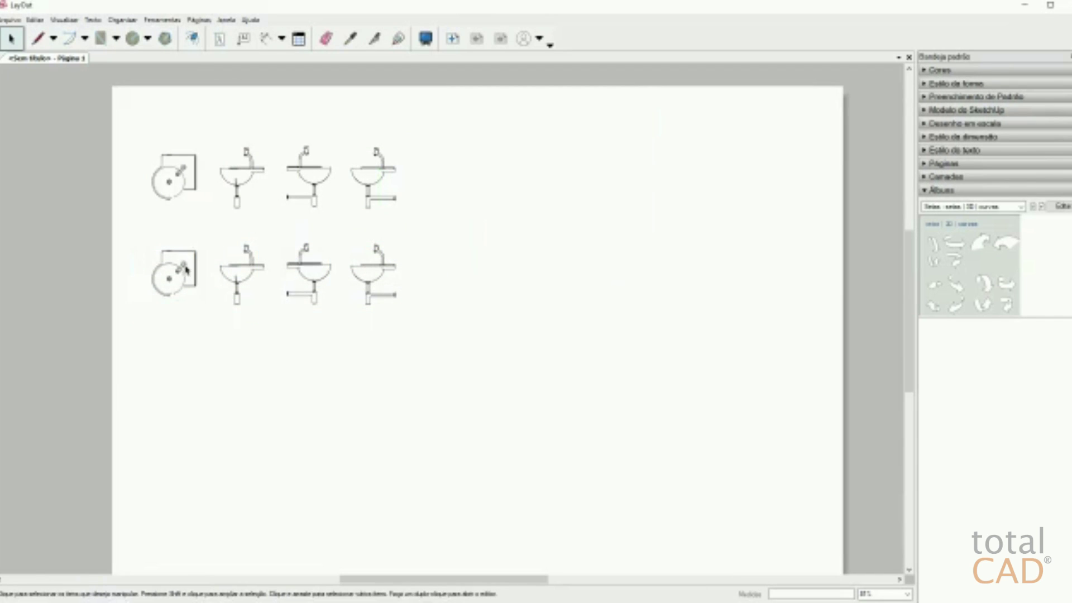
Step: Assign scene Cena5 to the first viewport of the lower row and extend its lower edge to fit the whole toilet plan
{"action": "left_click", "coordinate": [182, 265]}
{"action": "right_click", "coordinate": [186, 283]}
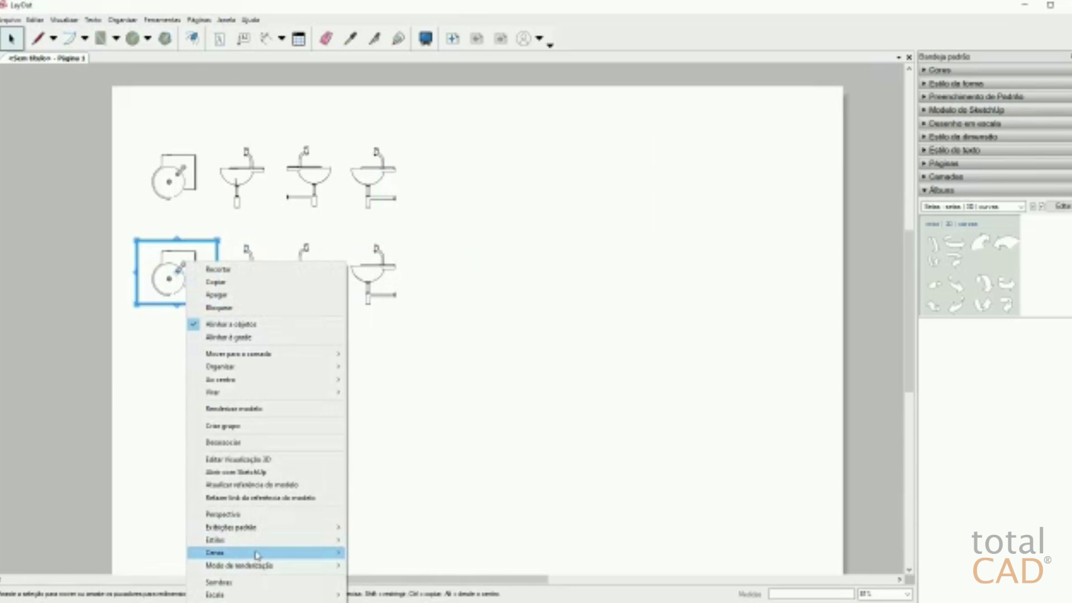
{"action": "mouse_move", "coordinate": [256, 554]}
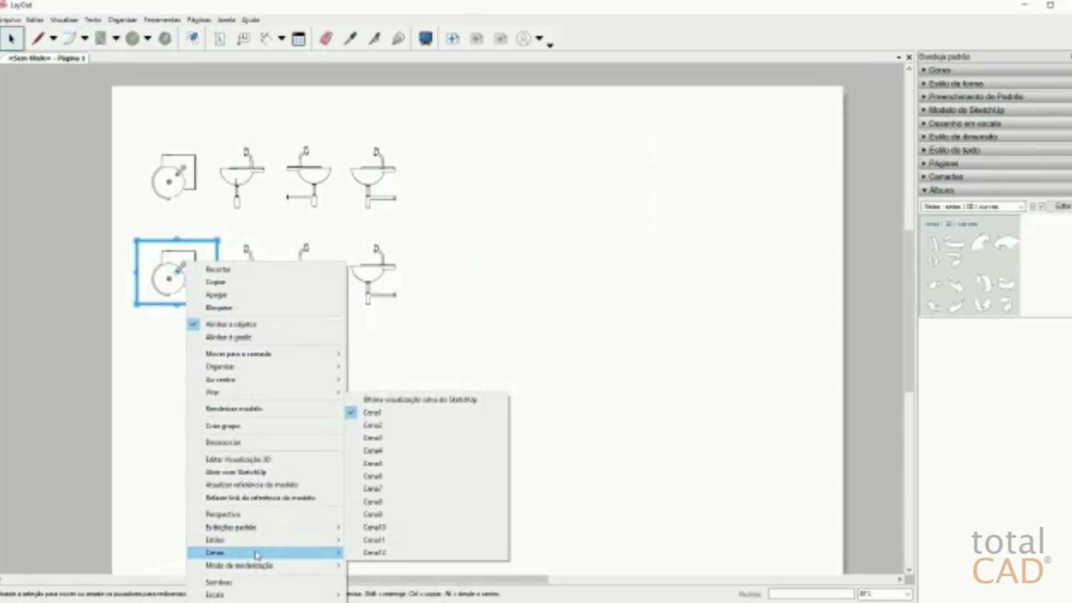
{"action": "left_click", "coordinate": [414, 463]}
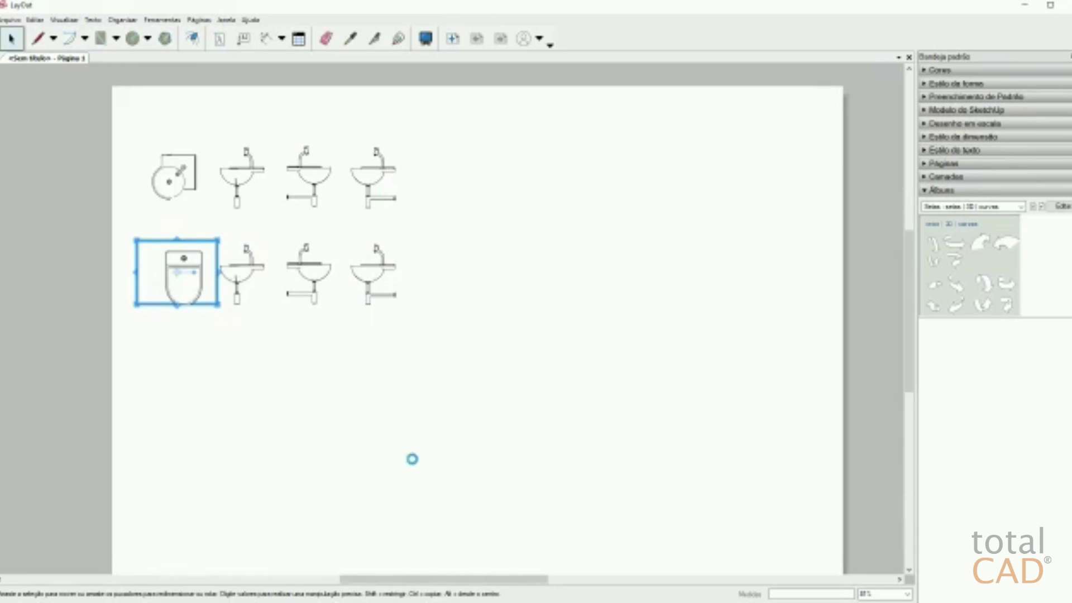
{"action": "left_click_drag", "start_coordinate": [177, 304], "coordinate": [178, 317]}
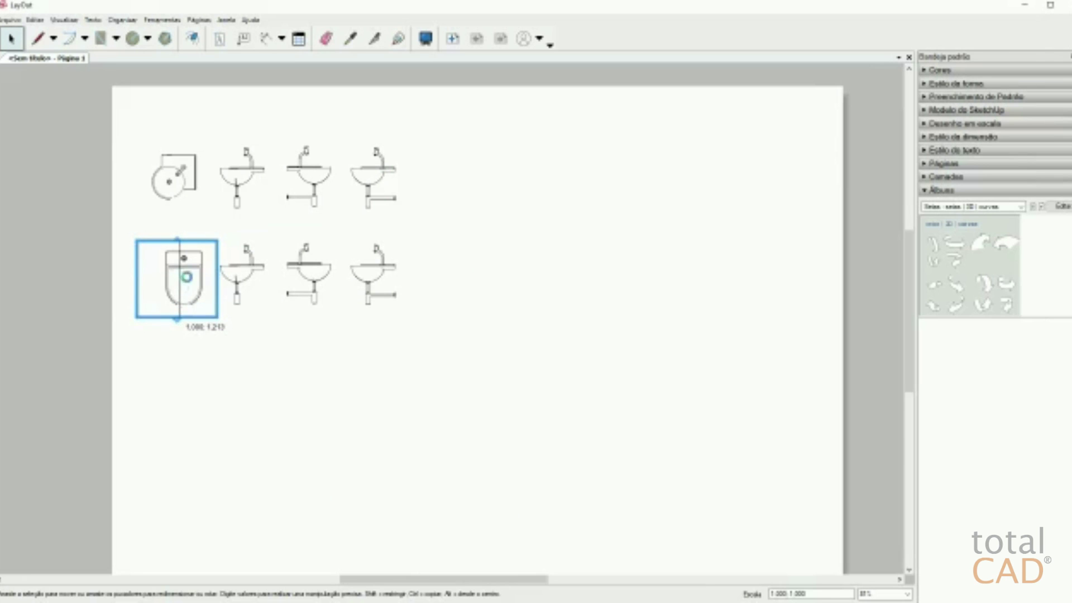
Step: Assign scene Cena6 to the second viewport of the lower row
{"action": "left_click", "coordinate": [251, 268]}
{"action": "right_click", "coordinate": [256, 272]}
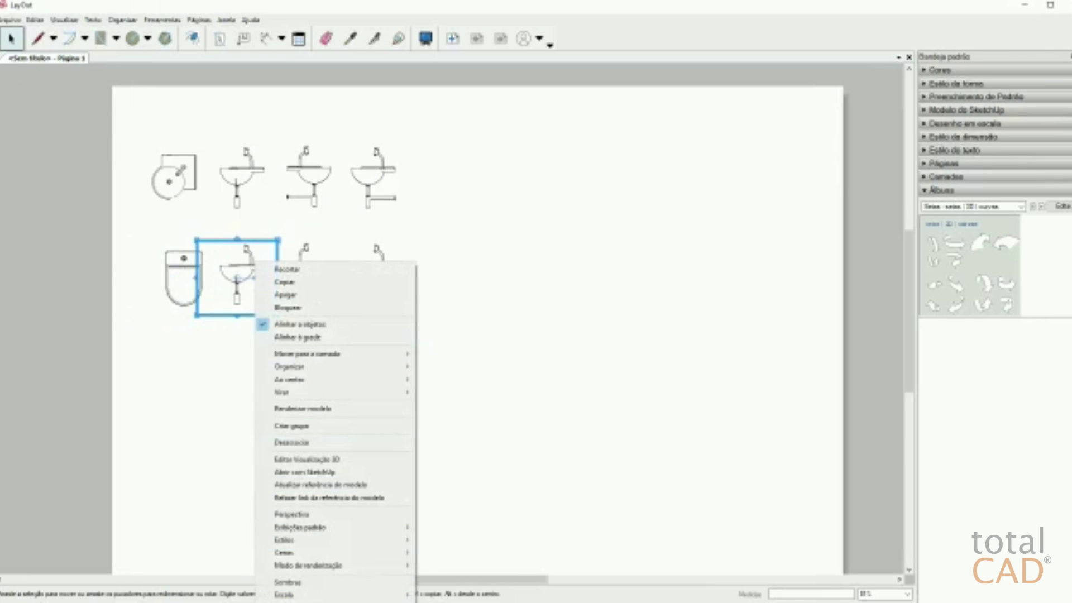
{"action": "mouse_move", "coordinate": [343, 555]}
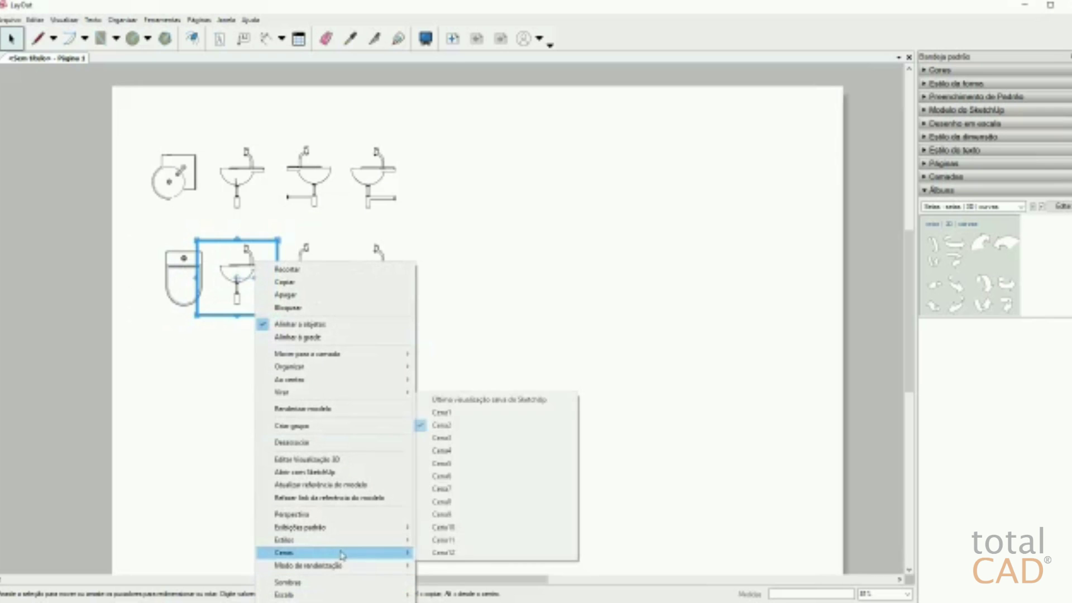
{"action": "left_click", "coordinate": [470, 475]}
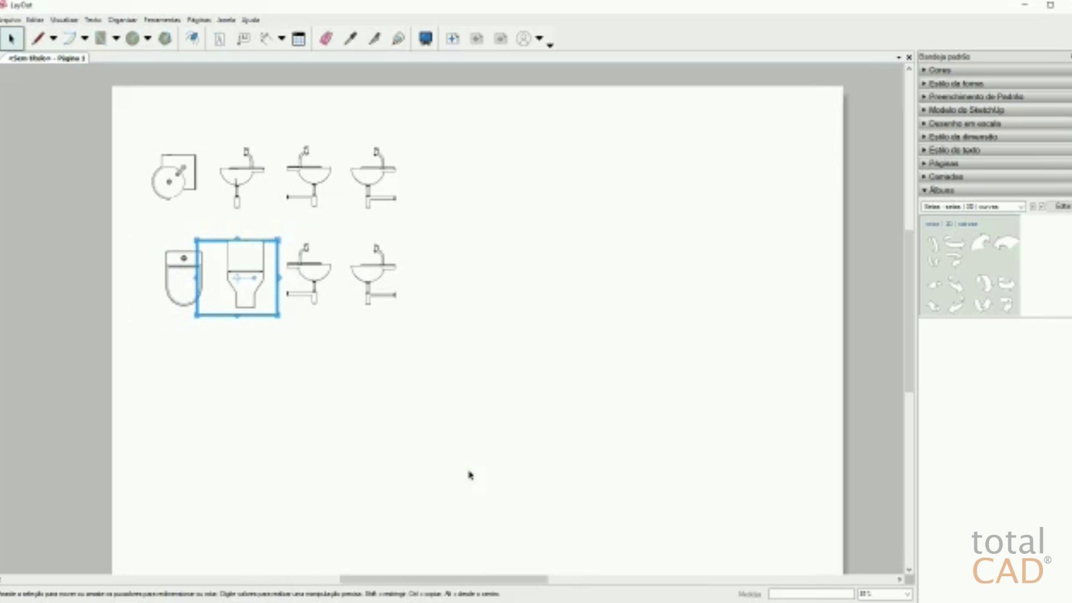
Step: Assign scene Cena7 to the third viewport of the lower row
{"action": "left_click", "coordinate": [313, 275]}
{"action": "right_click", "coordinate": [314, 261]}
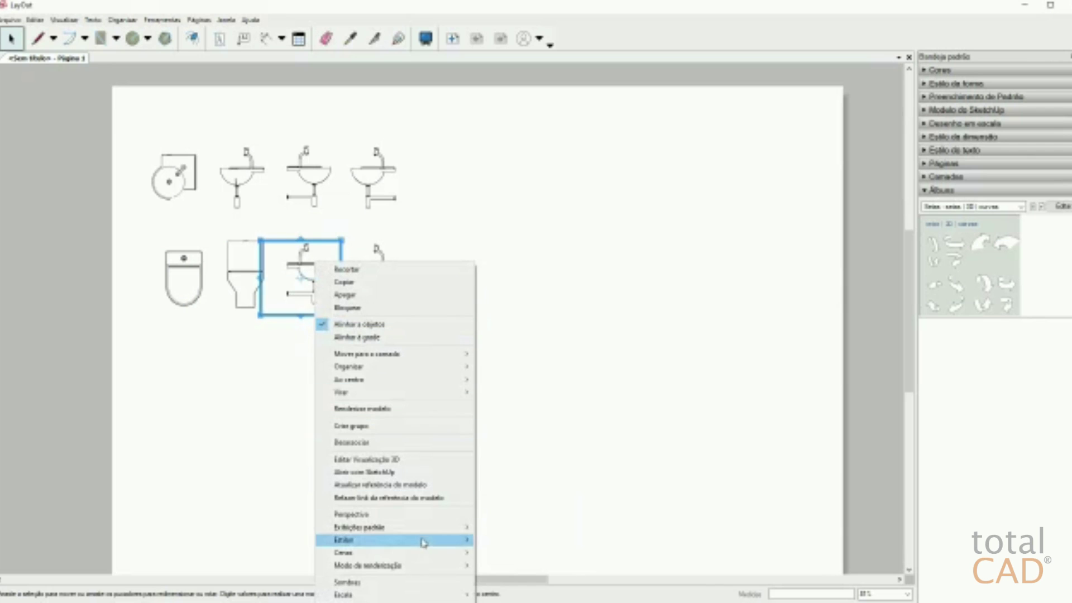
{"action": "mouse_move", "coordinate": [423, 553]}
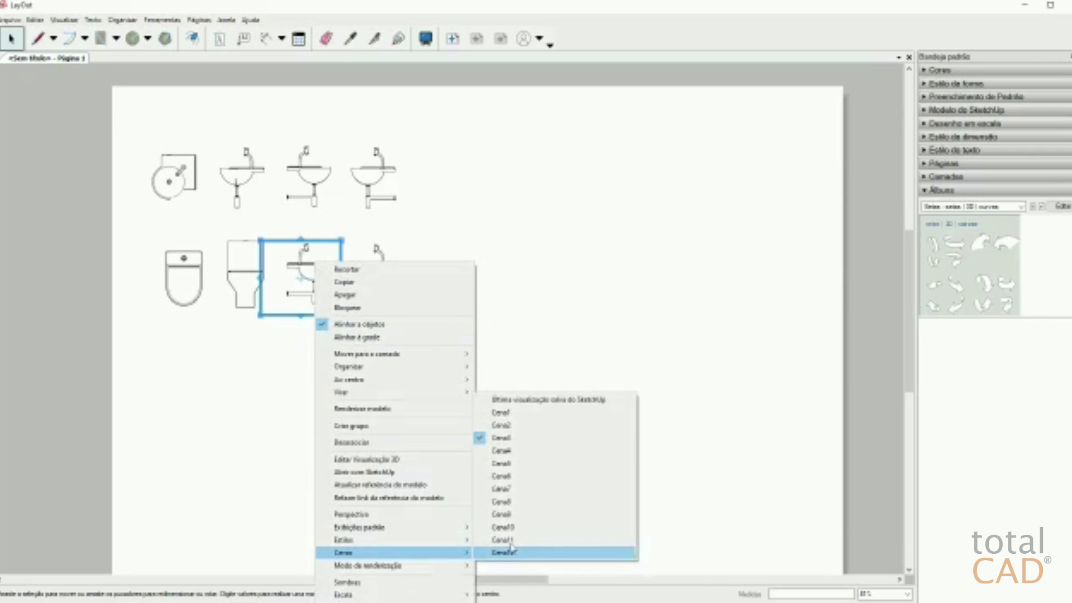
{"action": "left_click", "coordinate": [523, 489]}
Step: Assign scene Cena8 to the fourth viewport of the lower row and move it right, clear of the third one
{"action": "left_click", "coordinate": [376, 281]}
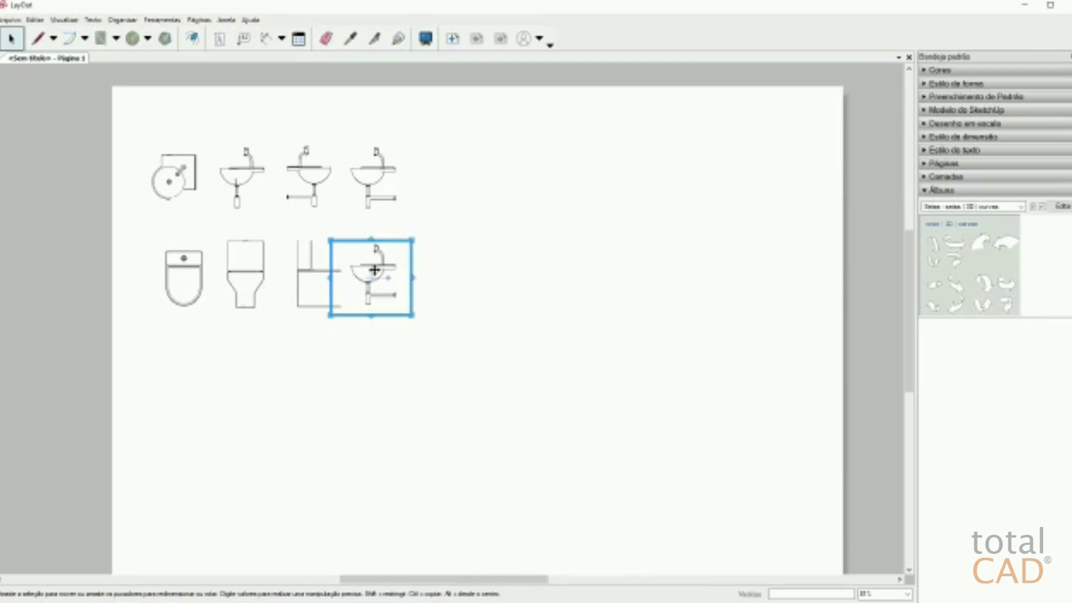
{"action": "right_click", "coordinate": [374, 267]}
{"action": "mouse_move", "coordinate": [455, 552]}
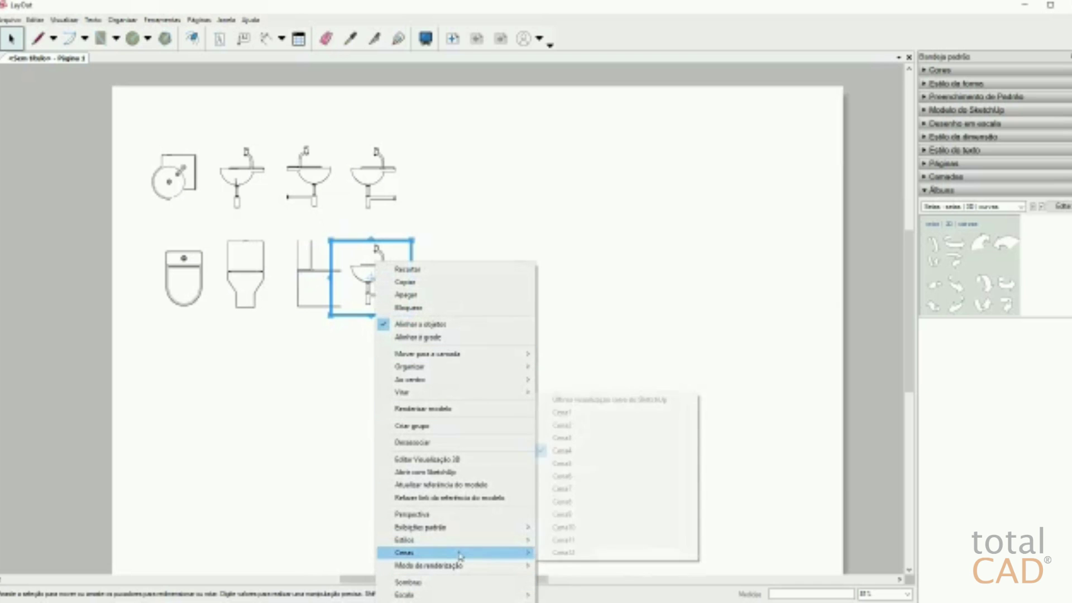
{"action": "left_click", "coordinate": [586, 503]}
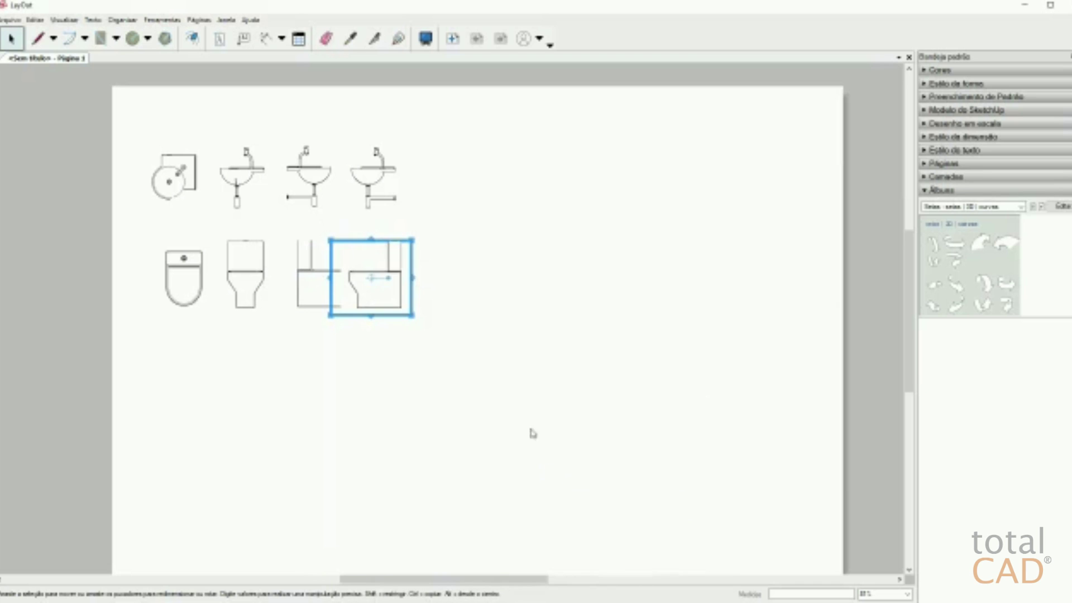
{"action": "left_click", "coordinate": [417, 282]}
{"action": "left_click", "coordinate": [394, 273]}
{"action": "left_click_drag", "start_coordinate": [383, 269], "coordinate": [438, 270]}
Step: Enlarge the Cena7 viewport up and to the right to fit the whole toilet, and trim its sides close to the drawing
{"action": "left_click", "coordinate": [309, 271]}
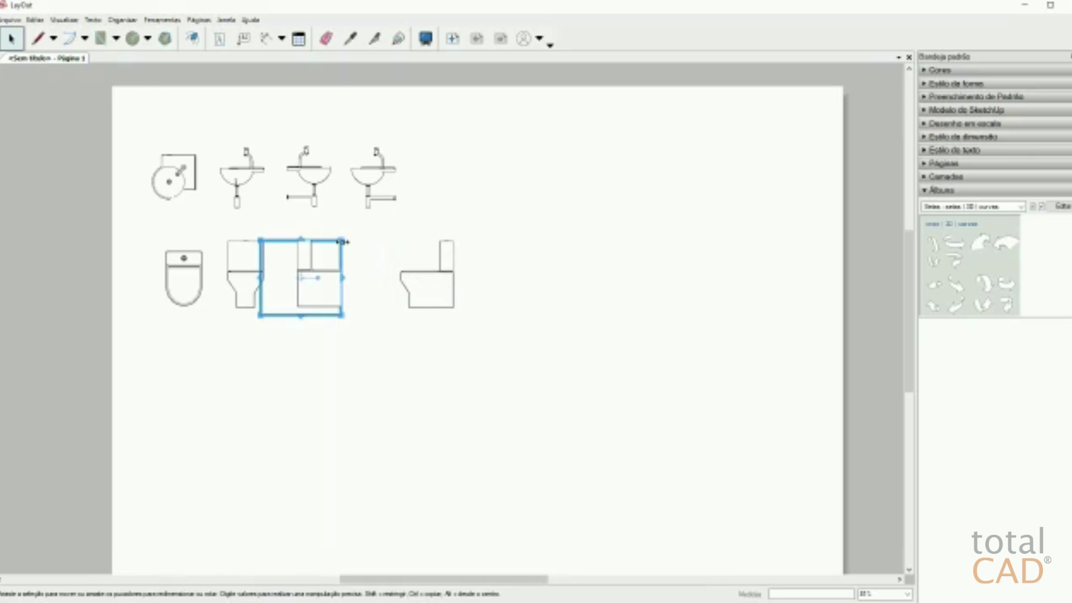
{"action": "left_click_drag", "start_coordinate": [341, 239], "coordinate": [366, 226]}
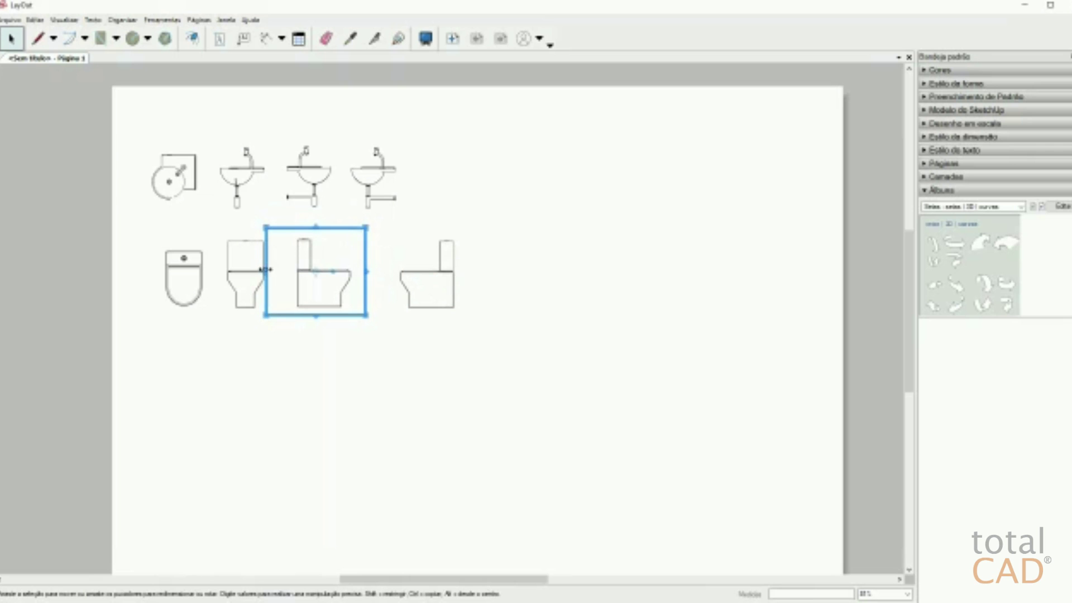
{"action": "left_click_drag", "start_coordinate": [264, 270], "coordinate": [288, 270]}
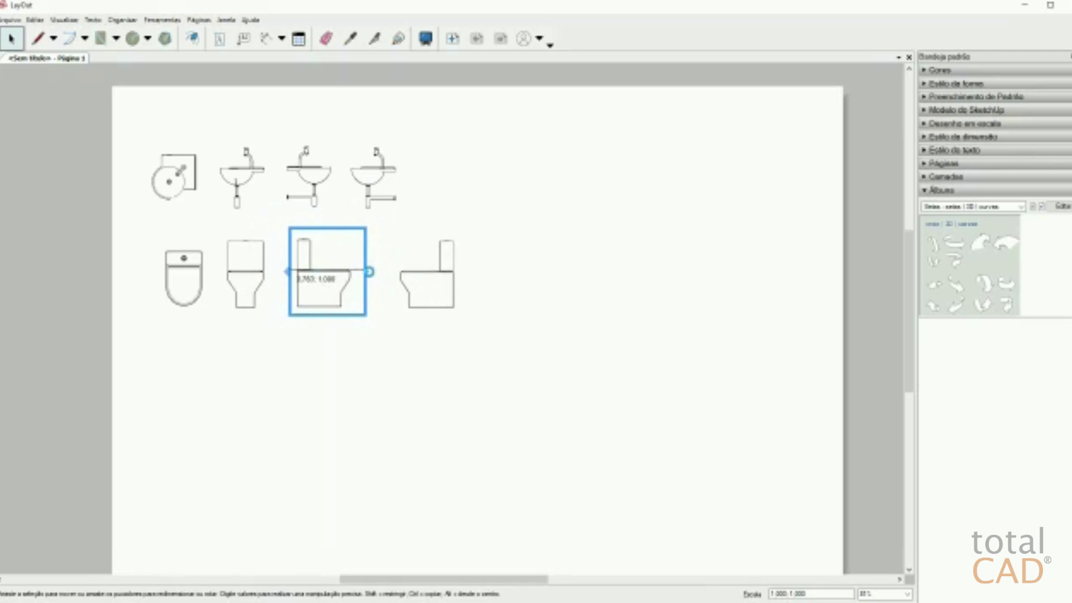
{"action": "left_click_drag", "start_coordinate": [368, 271], "coordinate": [358, 271]}
Step: Move the Cena8 viewport left beside the Cena7 one, and shift the toilet row left to line up under the washbasins
{"action": "left_click", "coordinate": [426, 274]}
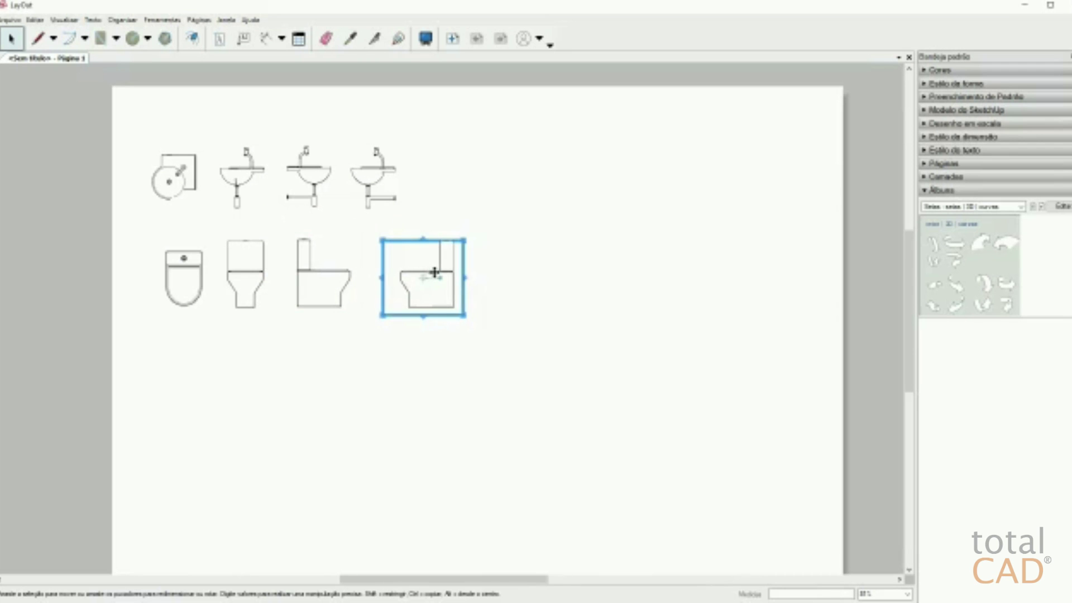
{"action": "left_click_drag", "start_coordinate": [431, 275], "coordinate": [408, 273]}
{"action": "left_click_drag", "start_coordinate": [403, 273], "coordinate": [395, 273]}
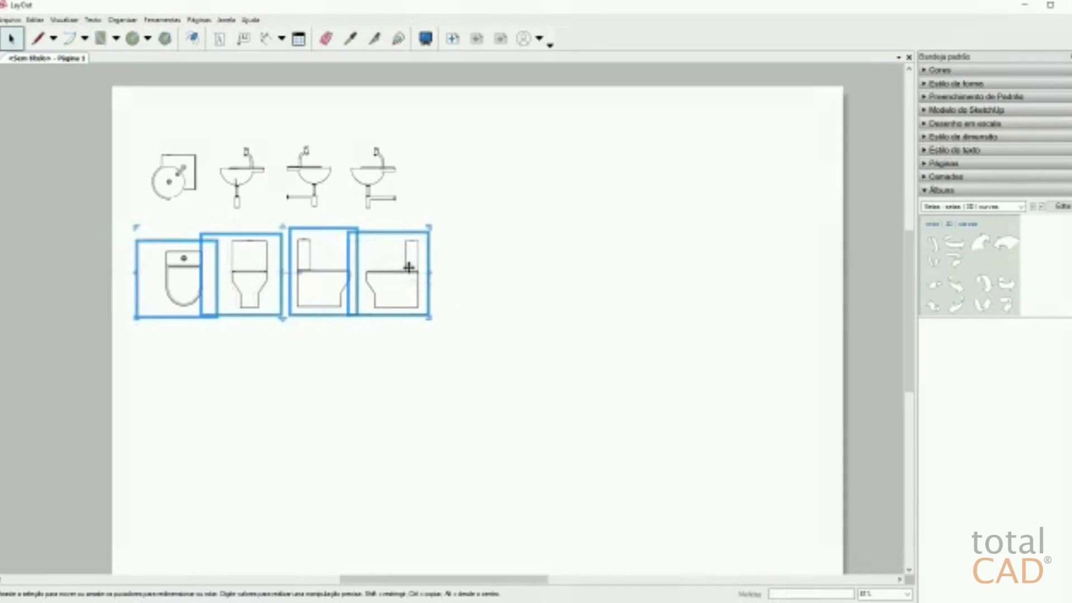
{"action": "mouse_move", "coordinate": [409, 269]}
{"action": "left_mouse_down"}
{"action": "mouse_move", "coordinate": [382, 270]}
{"action": "mouse_move", "coordinate": [393, 272]}
{"action": "left_mouse_up"}
{"action": "left_click", "coordinate": [427, 349]}
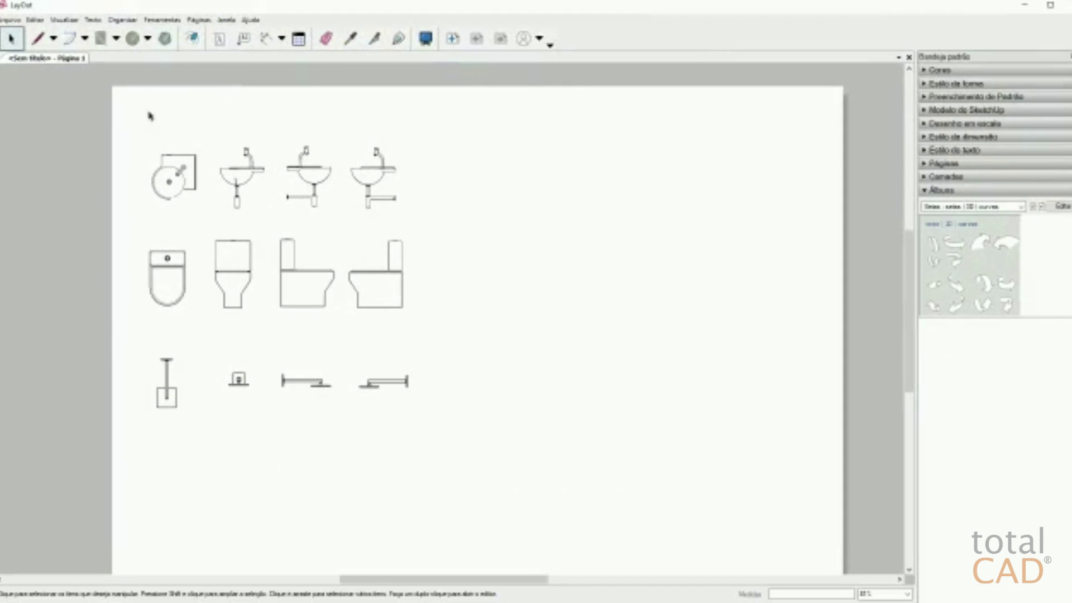
Step: Move all the washbasin, toilet and shower viewports down the page and copy the whole set horizontally to the right
{"action": "left_click_drag", "start_coordinate": [76, 101], "coordinate": [577, 520]}
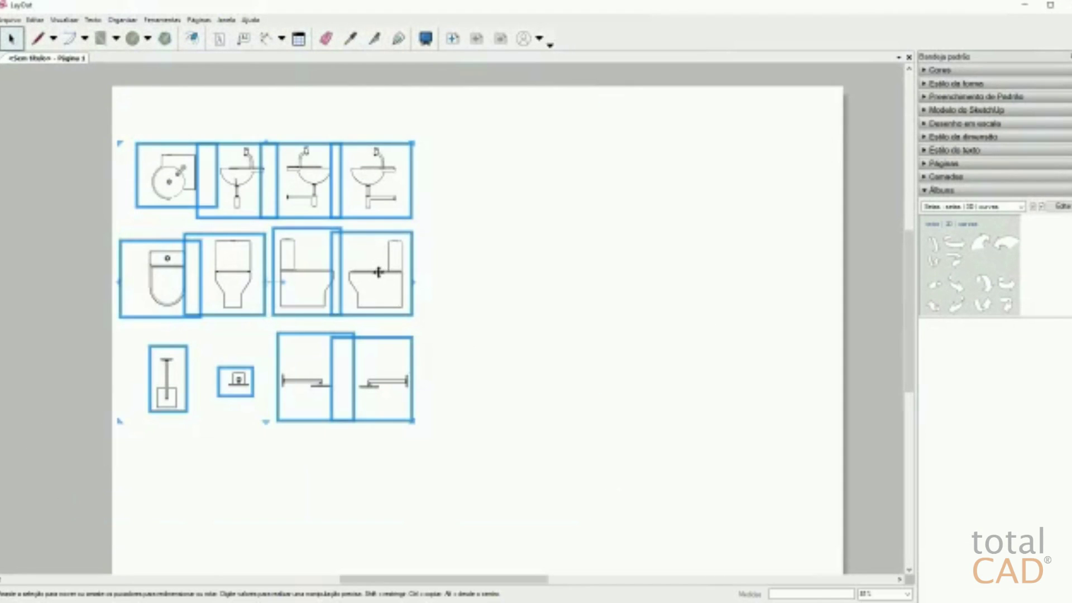
{"action": "left_click_drag", "start_coordinate": [378, 271], "coordinate": [373, 339]}
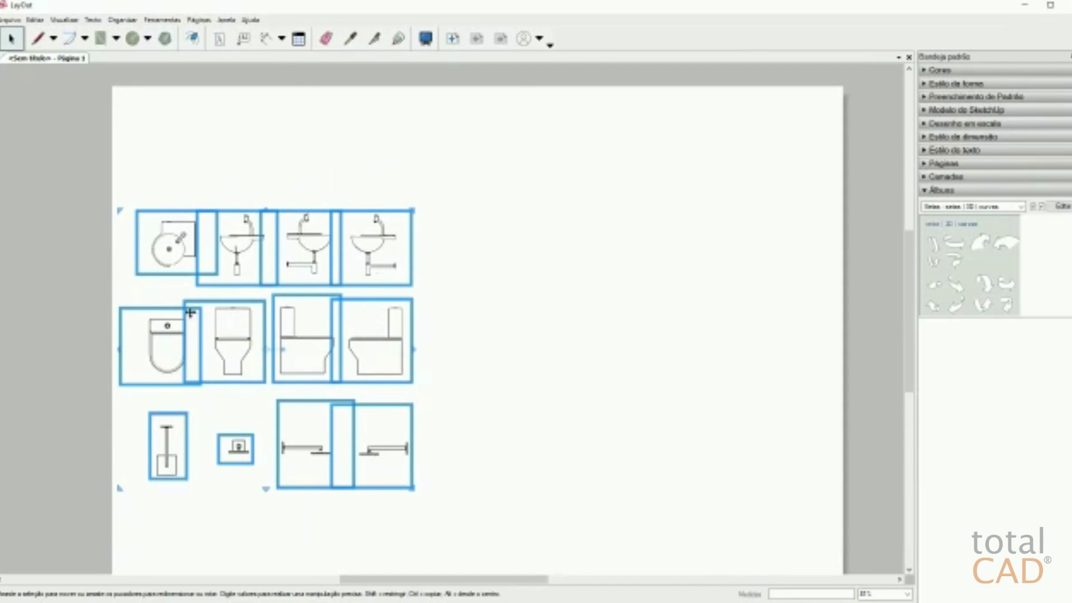
{"action": "left_click_drag", "start_coordinate": [169, 266], "coordinate": [504, 268]}
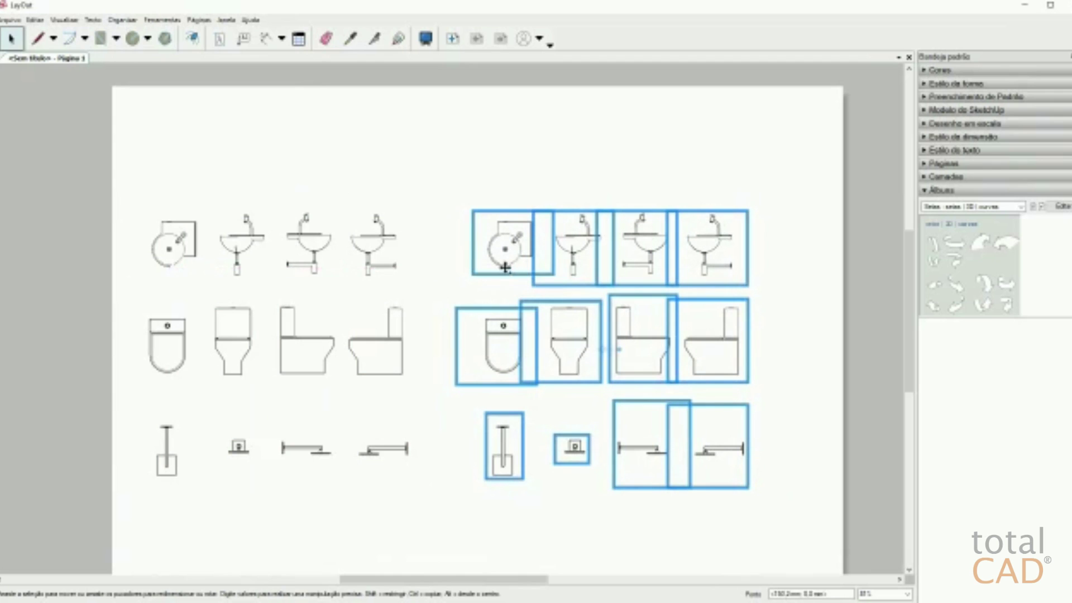
{"action": "left_click", "coordinate": [787, 288]}
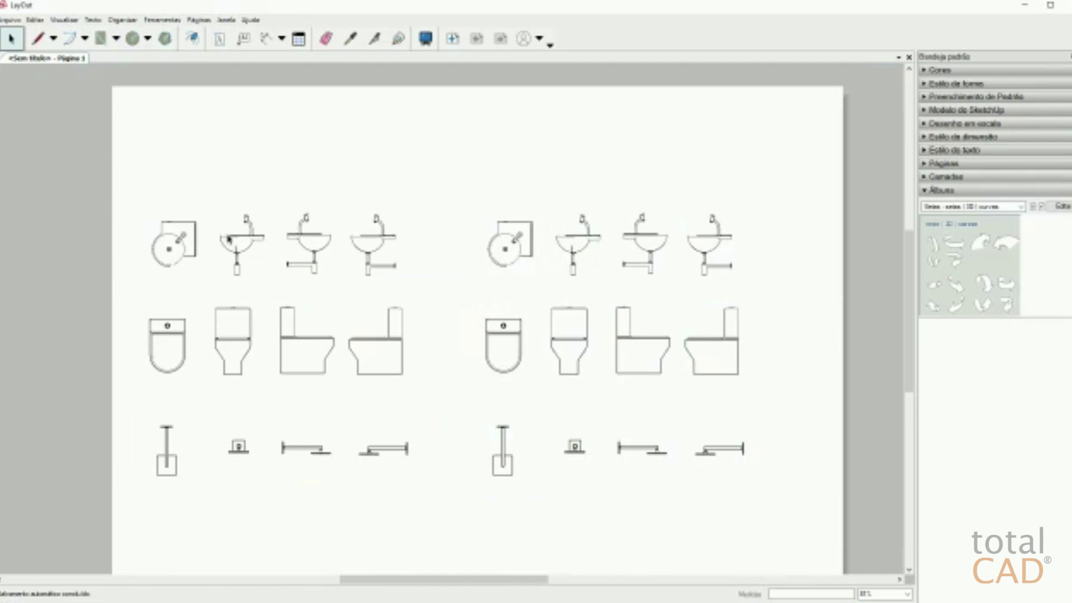
Step: Open the scale preferences and examine the available model scales down to the millimetre ones
{"action": "left_click", "coordinate": [34, 19]}
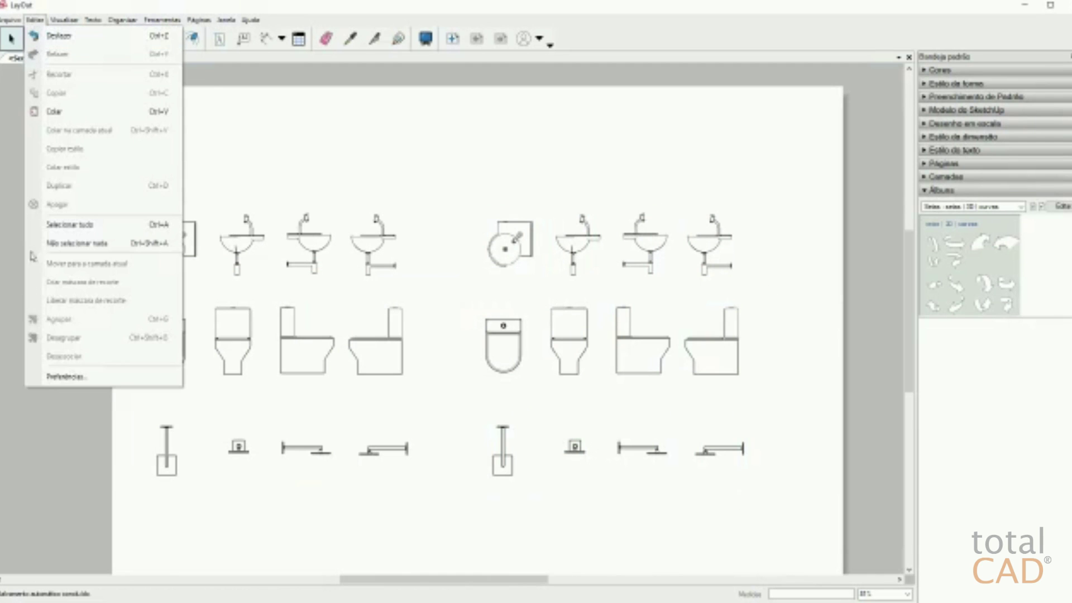
{"action": "left_click", "coordinate": [65, 376]}
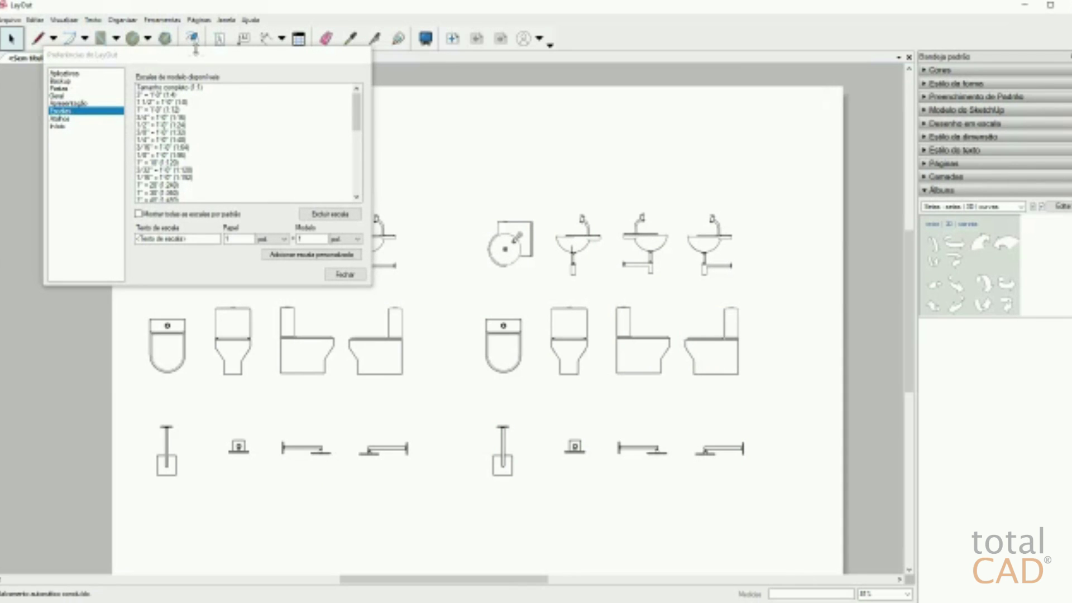
{"action": "left_click_drag", "start_coordinate": [209, 55], "coordinate": [488, 173]}
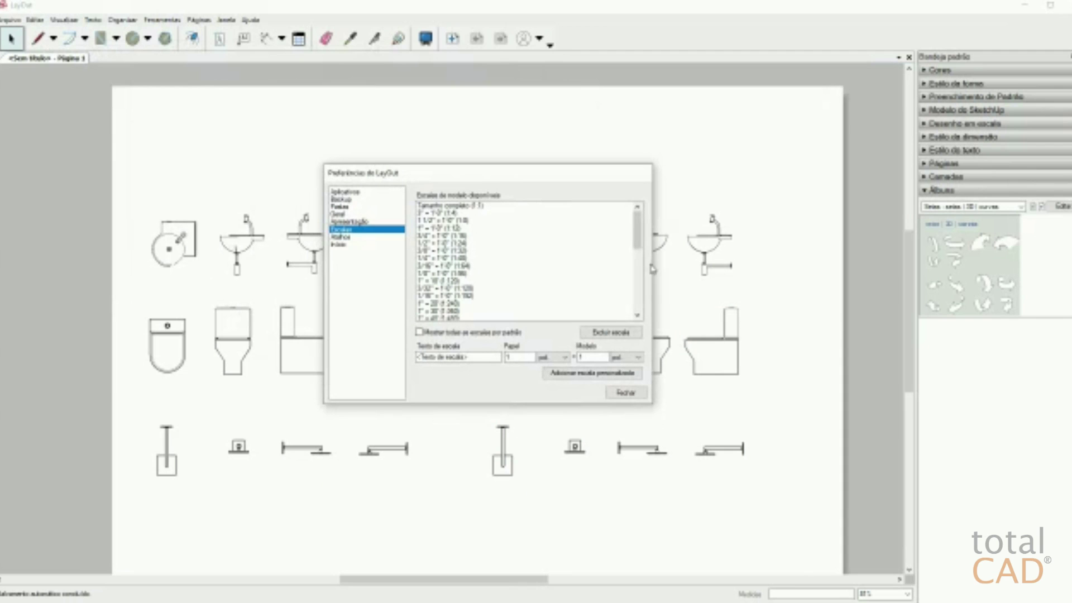
{"action": "left_click_drag", "start_coordinate": [637, 240], "coordinate": [637, 302]}
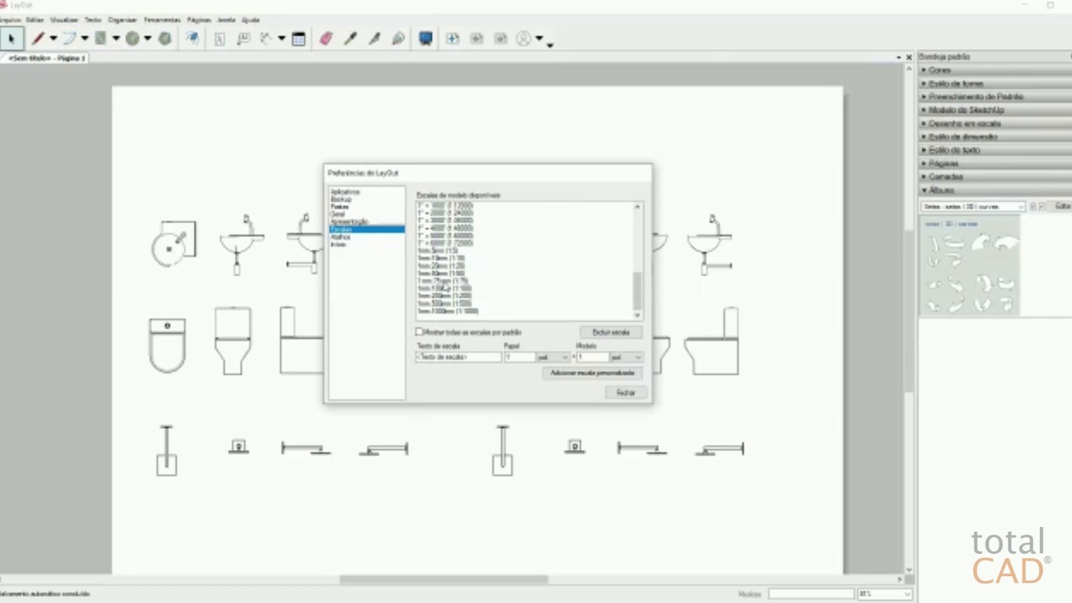
{"action": "left_click", "coordinate": [658, 478]}
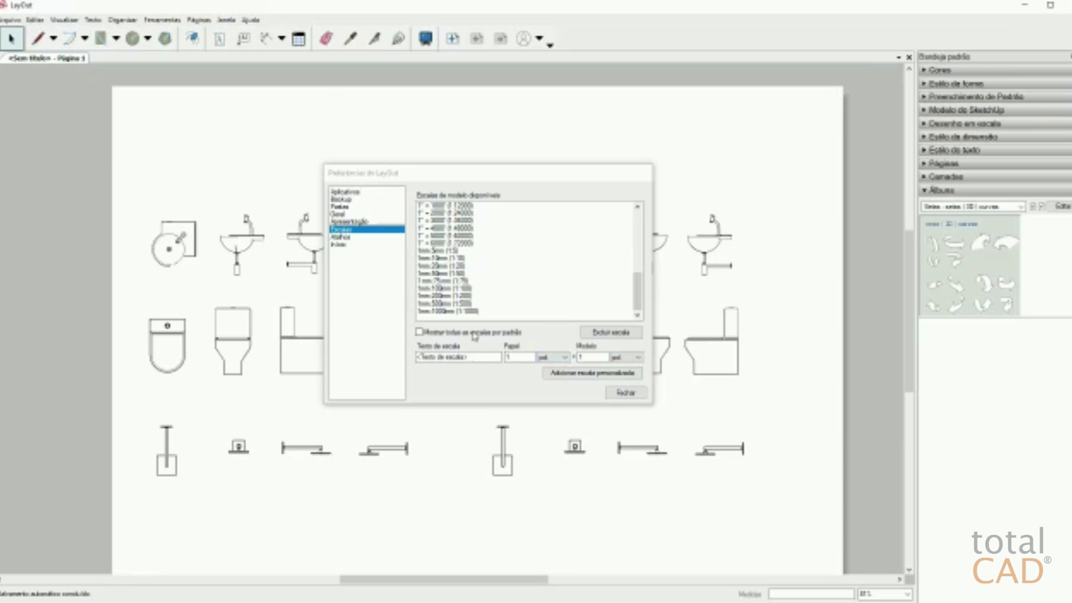
Step: Set both the paper and model units of the custom scale to mm
{"action": "left_click", "coordinate": [565, 357]}
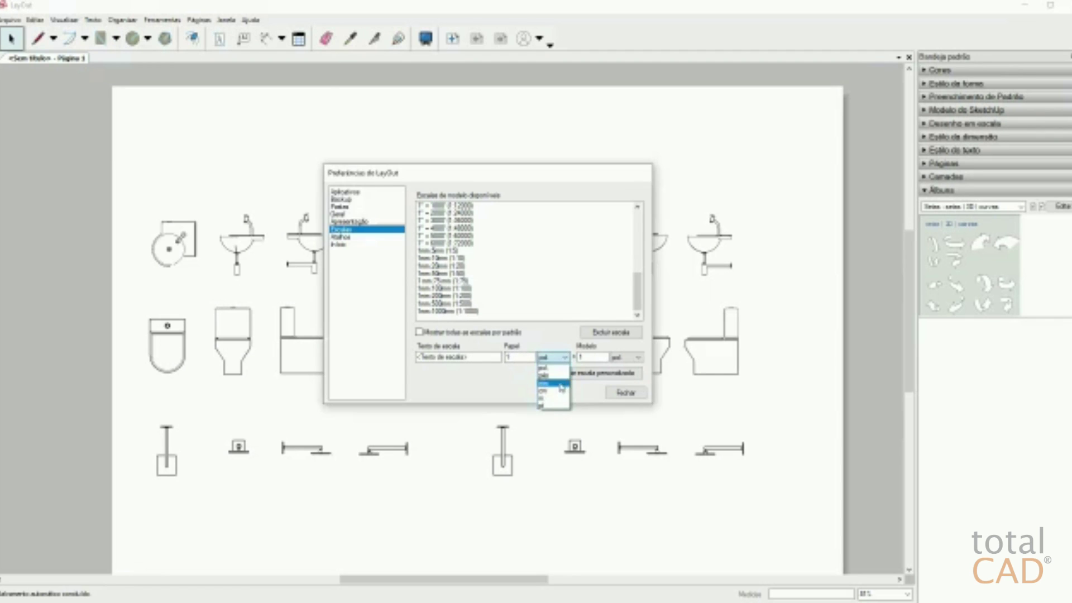
{"action": "left_click", "coordinate": [561, 384]}
{"action": "left_click", "coordinate": [638, 357]}
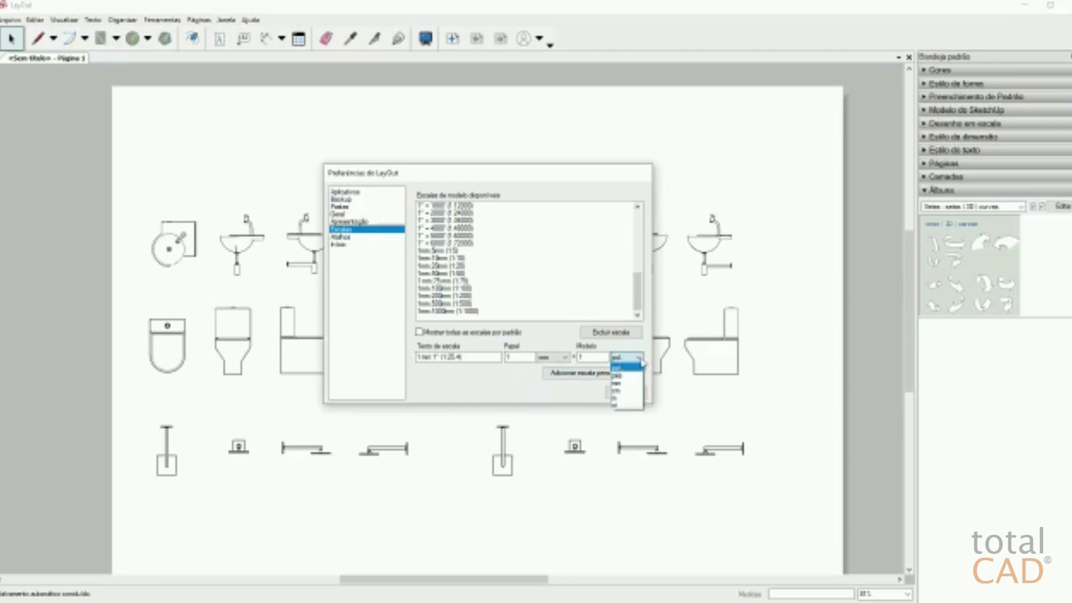
{"action": "left_click", "coordinate": [620, 382]}
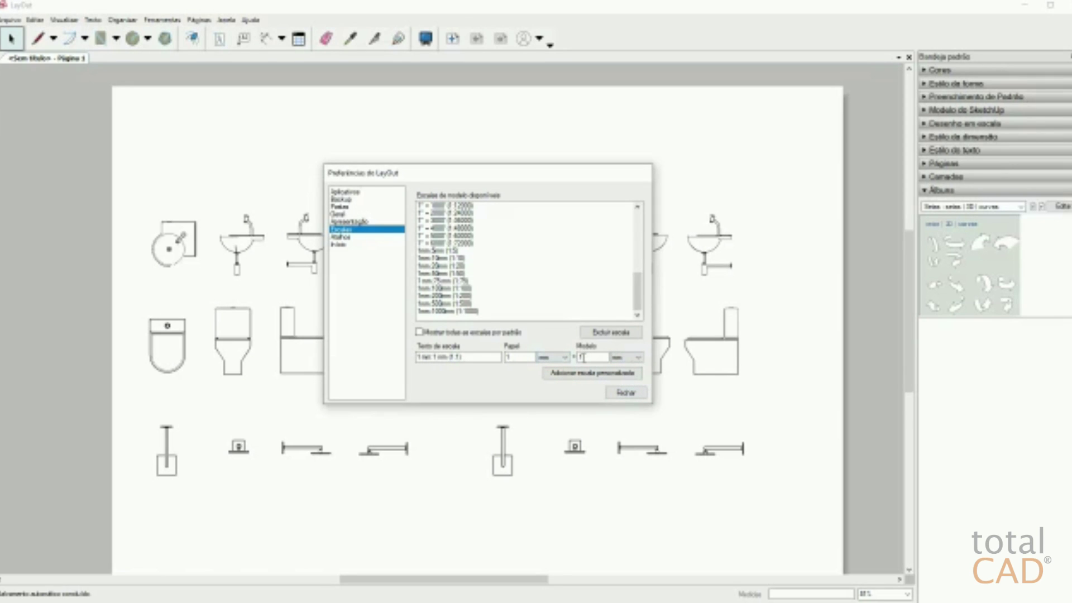
Step: Set the model value to 25, add the custom 1 mm:25 mm (1:25) scale, check it in the list and close the preferences
{"action": "key", "text": "Tab"}
{"action": "left_click", "coordinate": [424, 358]}
{"action": "left_click_drag", "start_coordinate": [587, 360], "coordinate": [574, 358]}
{"action": "type", "text": "25"}
{"action": "left_click", "coordinate": [437, 359]}
{"action": "left_click", "coordinate": [709, 457]}
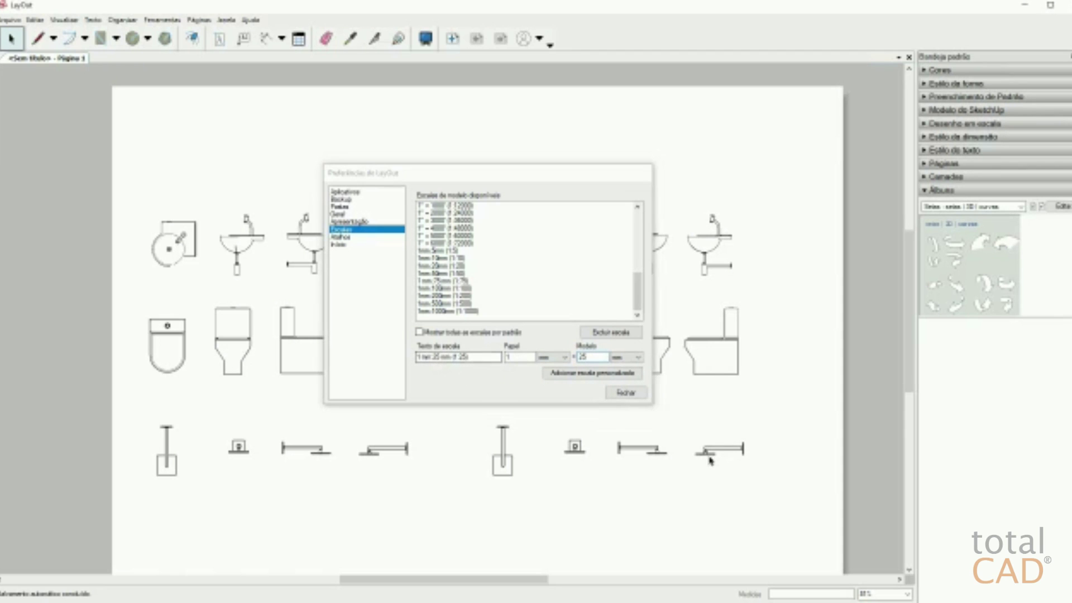
{"action": "left_click", "coordinate": [599, 379]}
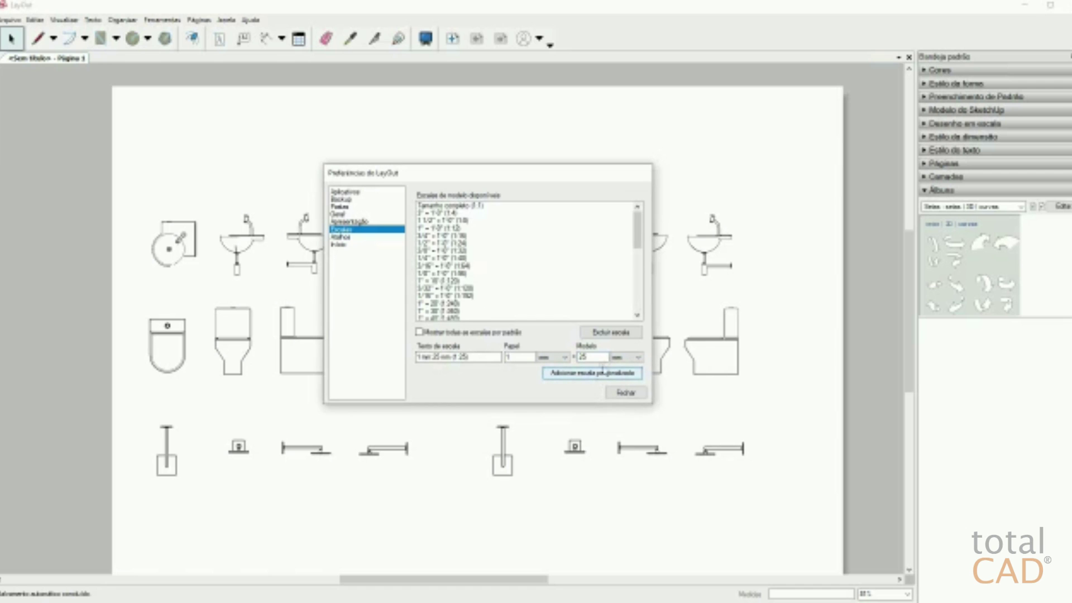
{"action": "left_click_drag", "start_coordinate": [636, 237], "coordinate": [644, 298]}
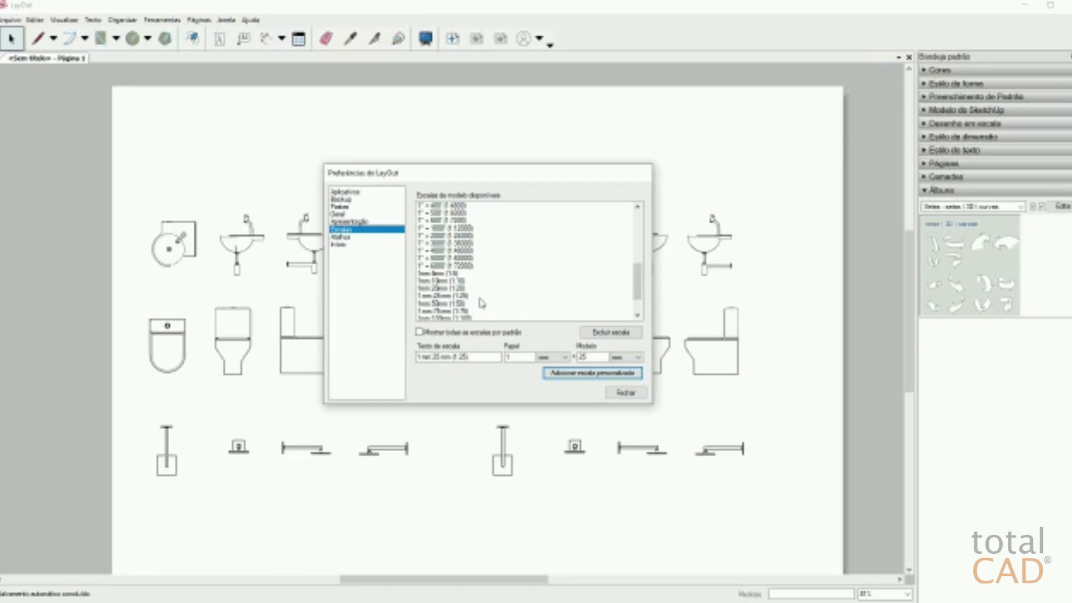
{"action": "left_click", "coordinate": [626, 393]}
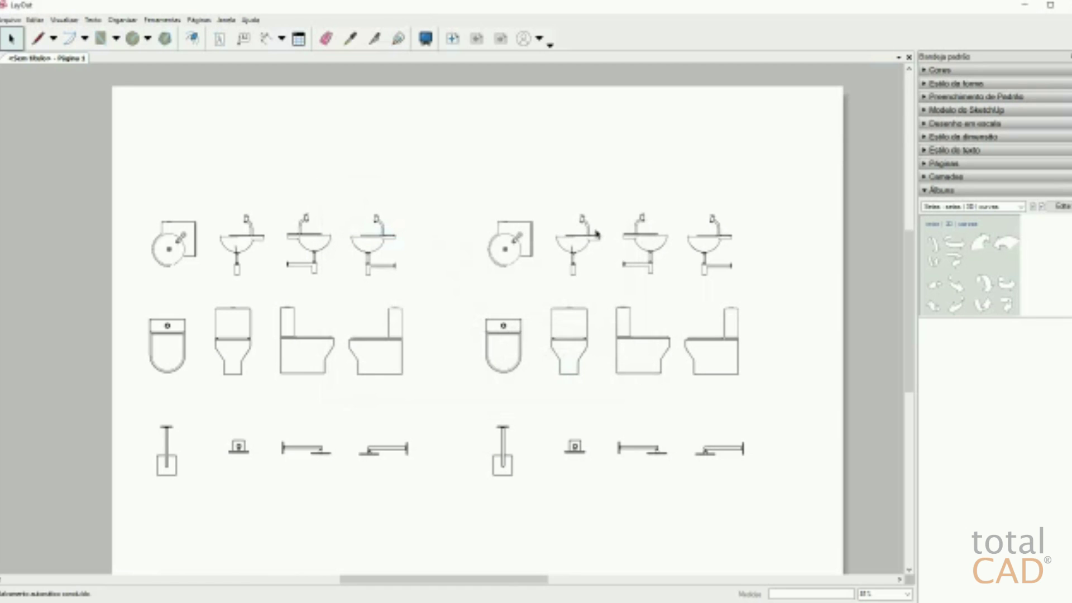
Step: Set the scale of all the copied washbasin, toilet and shower viewports to 1 mm:25 mm (1:25)
{"action": "left_click_drag", "start_coordinate": [834, 149], "coordinate": [445, 553]}
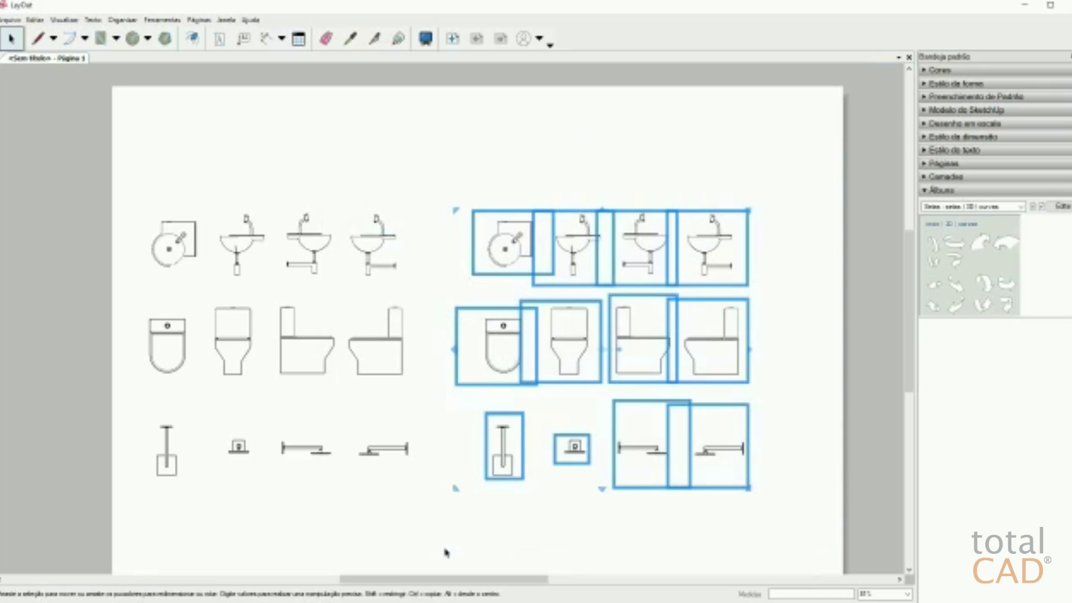
{"action": "left_click", "coordinate": [925, 110]}
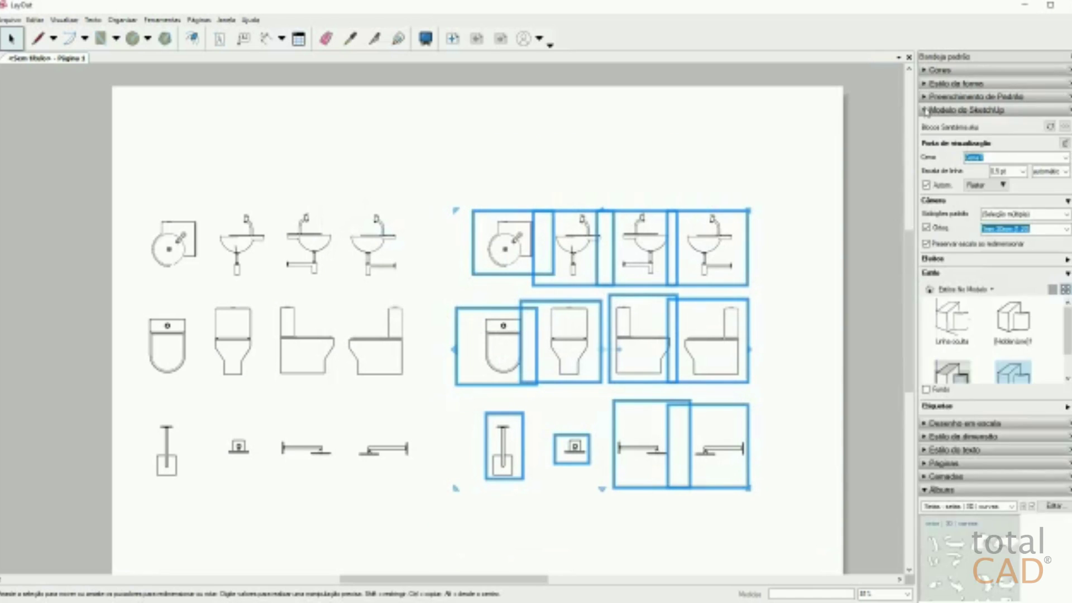
{"action": "left_click", "coordinate": [994, 229]}
{"action": "left_click", "coordinate": [1066, 229]}
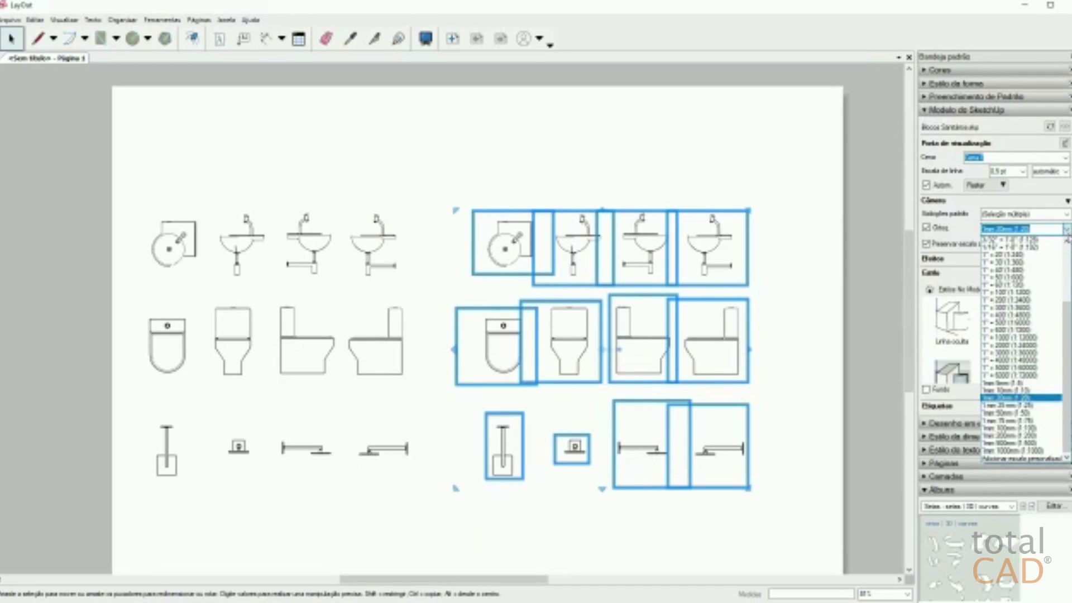
{"action": "left_click", "coordinate": [1014, 405]}
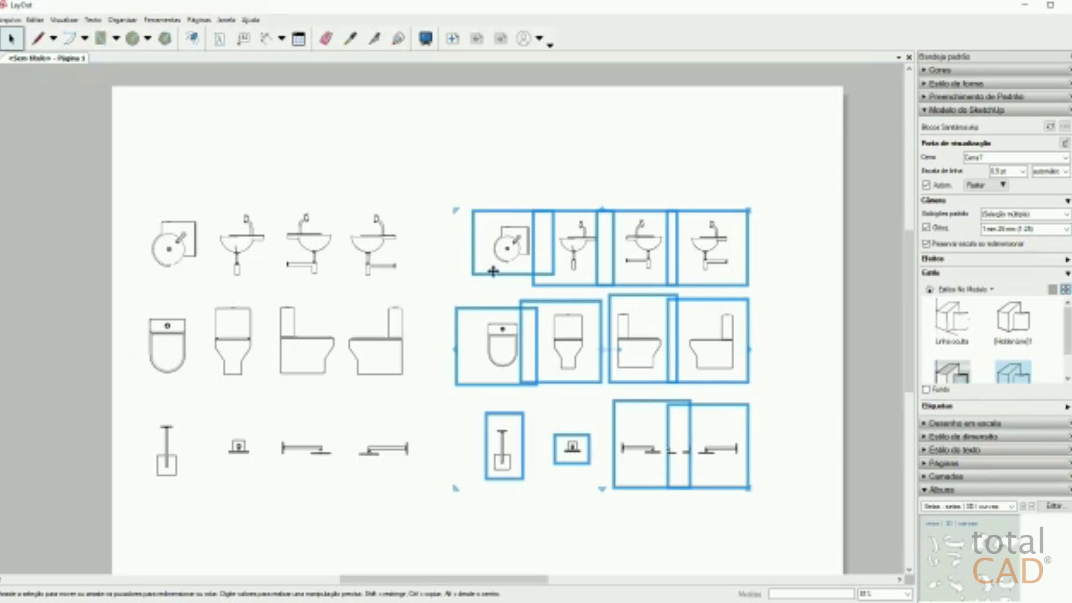
{"action": "left_click", "coordinate": [444, 229]}
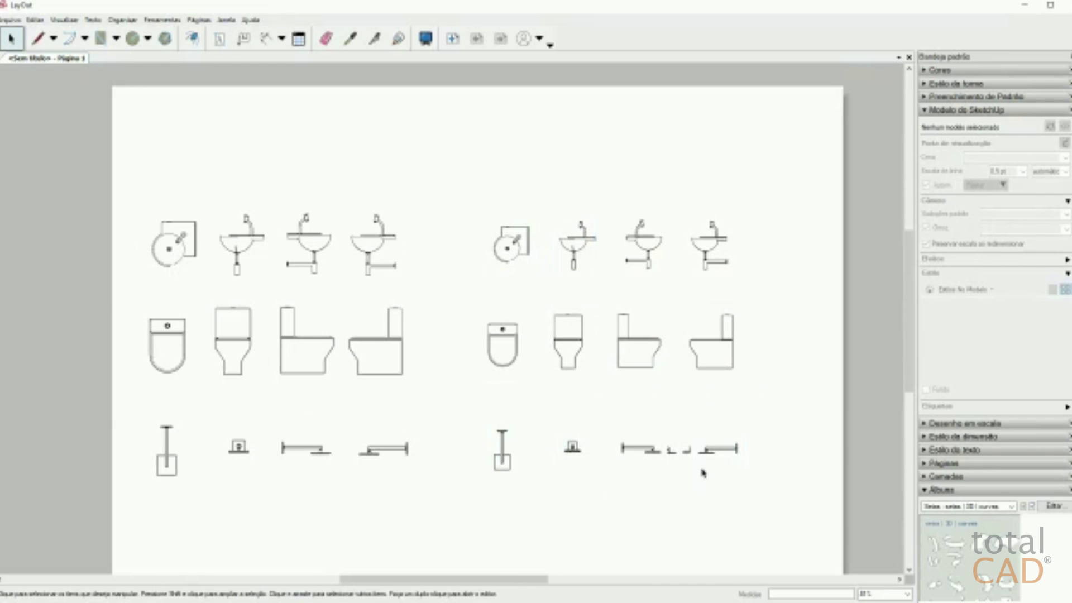
Step: Narrow the first side-view shower viewport in the 1:25 set to one fixture and reduce the height of the last shower viewport
{"action": "scroll", "coordinate": [703, 472], "scroll_direction": "up", "scroll_amount": 2}
{"action": "left_click", "coordinate": [587, 434]}
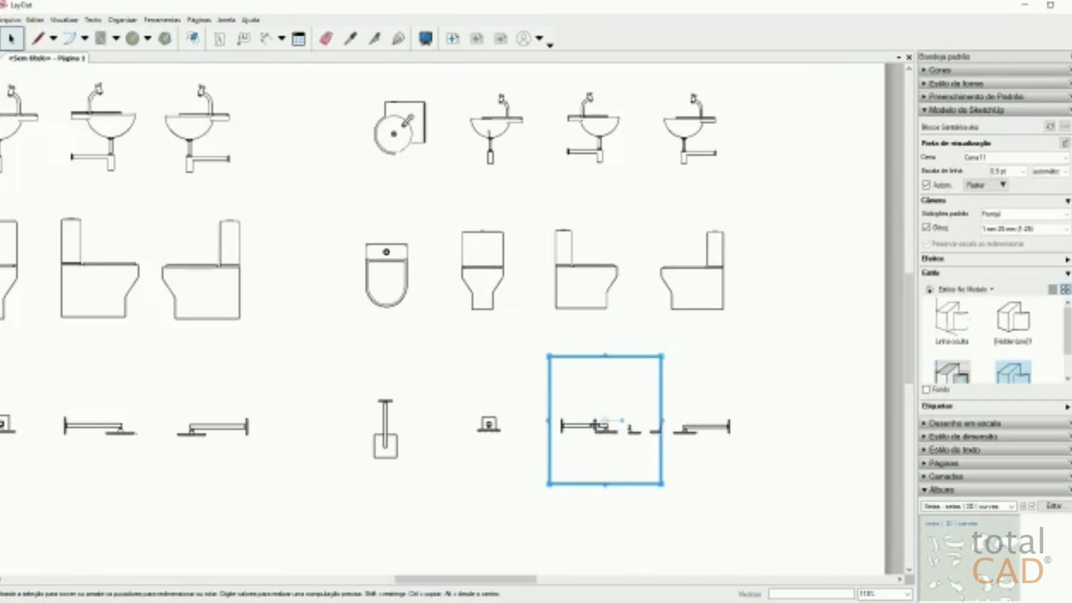
{"action": "mouse_move", "coordinate": [662, 423]}
{"action": "left_mouse_down"}
{"action": "mouse_move", "coordinate": [619, 422]}
{"action": "mouse_move", "coordinate": [667, 424]}
{"action": "left_mouse_up"}
{"action": "left_click", "coordinate": [695, 428]}
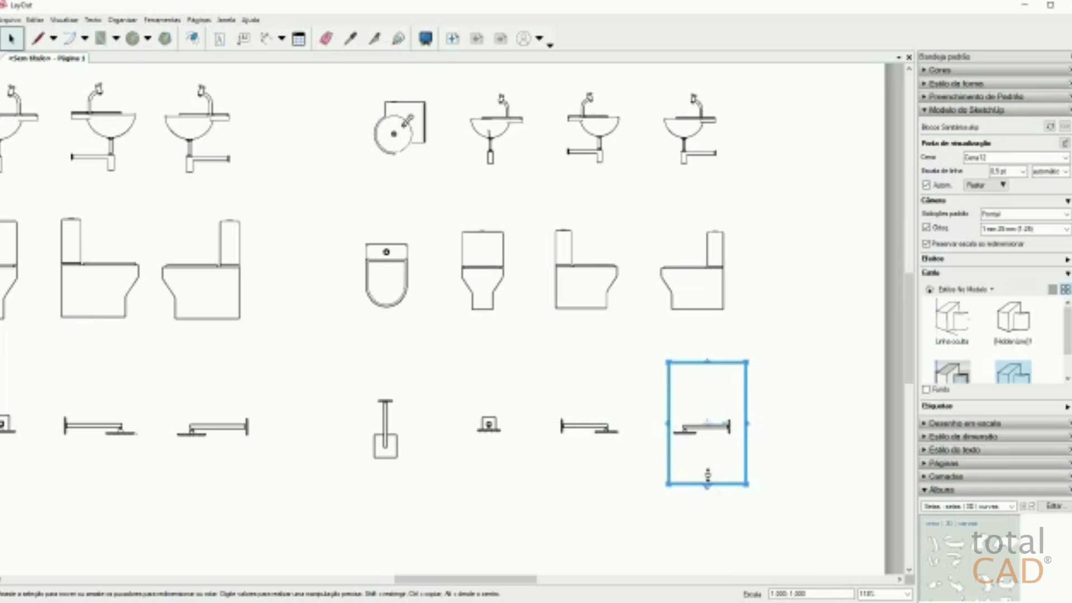
{"action": "left_click_drag", "start_coordinate": [707, 484], "coordinate": [708, 451]}
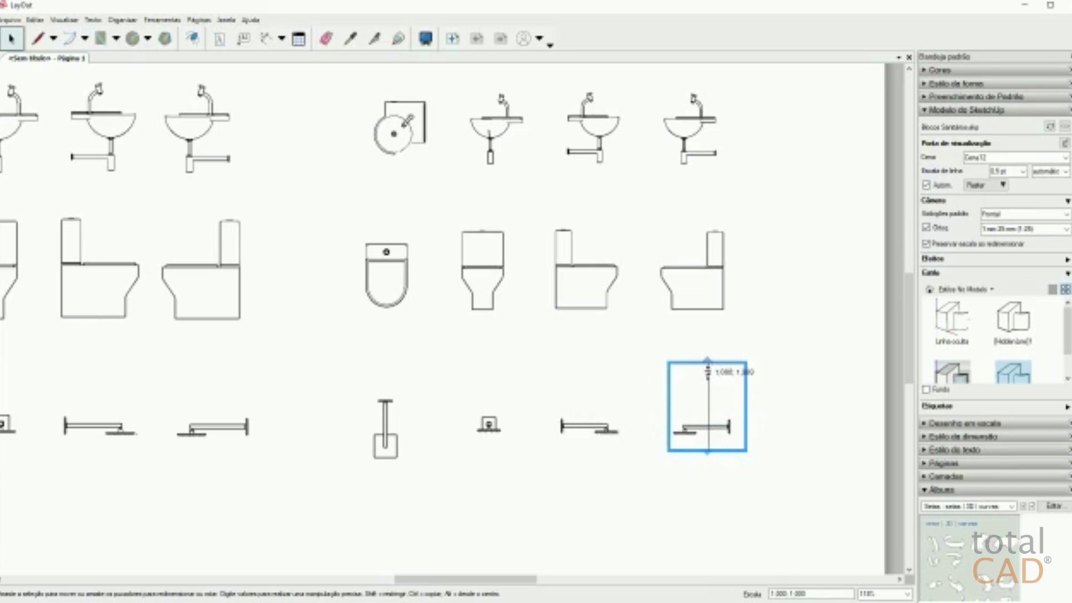
{"action": "left_click_drag", "start_coordinate": [707, 361], "coordinate": [709, 404]}
Step: Crop the first side-view shower viewport in the 1:25 set vertically, close around the fixture
{"action": "left_click", "coordinate": [586, 425]}
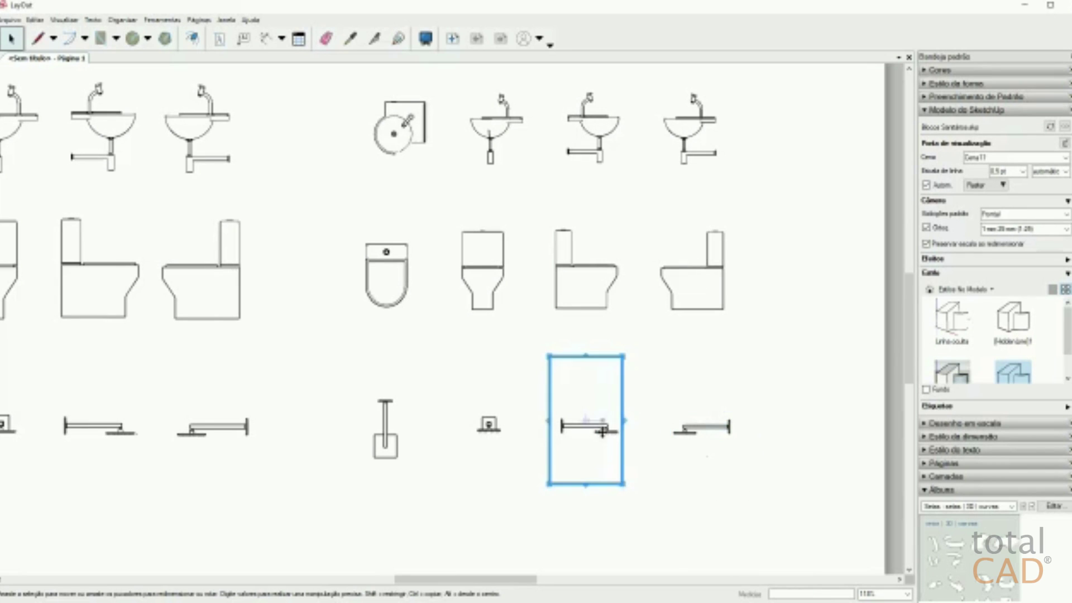
{"action": "left_click_drag", "start_coordinate": [587, 353], "coordinate": [587, 405]}
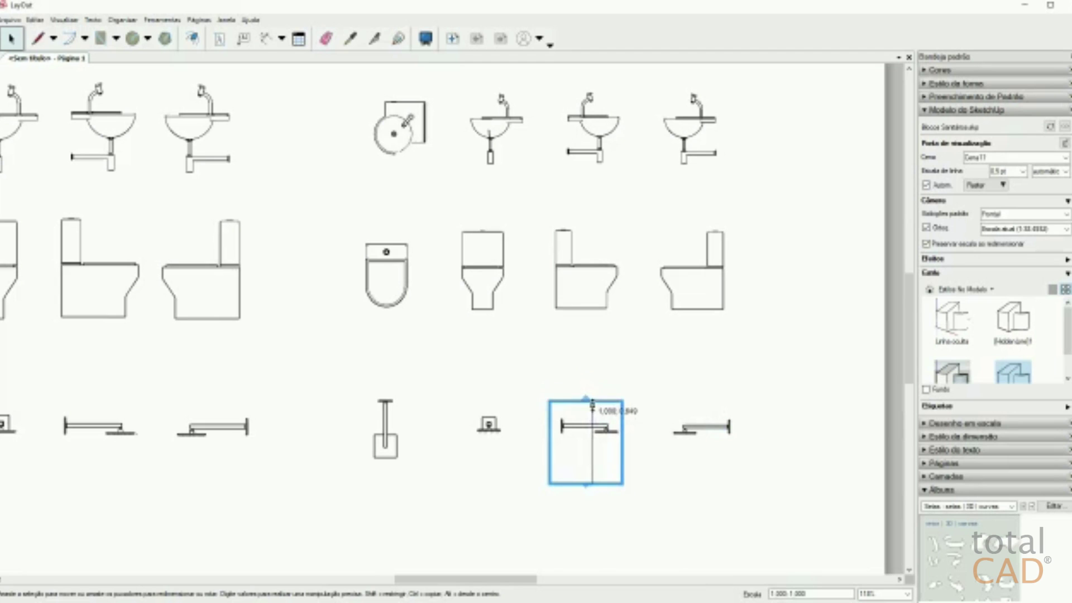
{"action": "left_click_drag", "start_coordinate": [587, 463], "coordinate": [593, 447]}
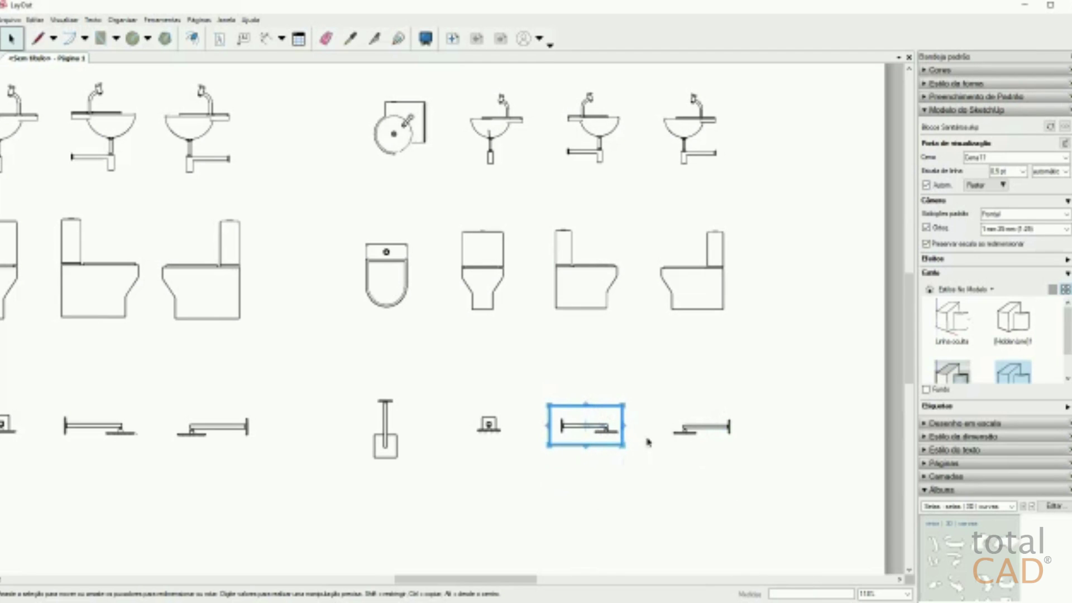
{"action": "scroll", "coordinate": [561, 441], "scroll_direction": "down", "scroll_amount": 3}
{"action": "scroll", "coordinate": [546, 442], "scroll_direction": "down", "scroll_amount": 1}
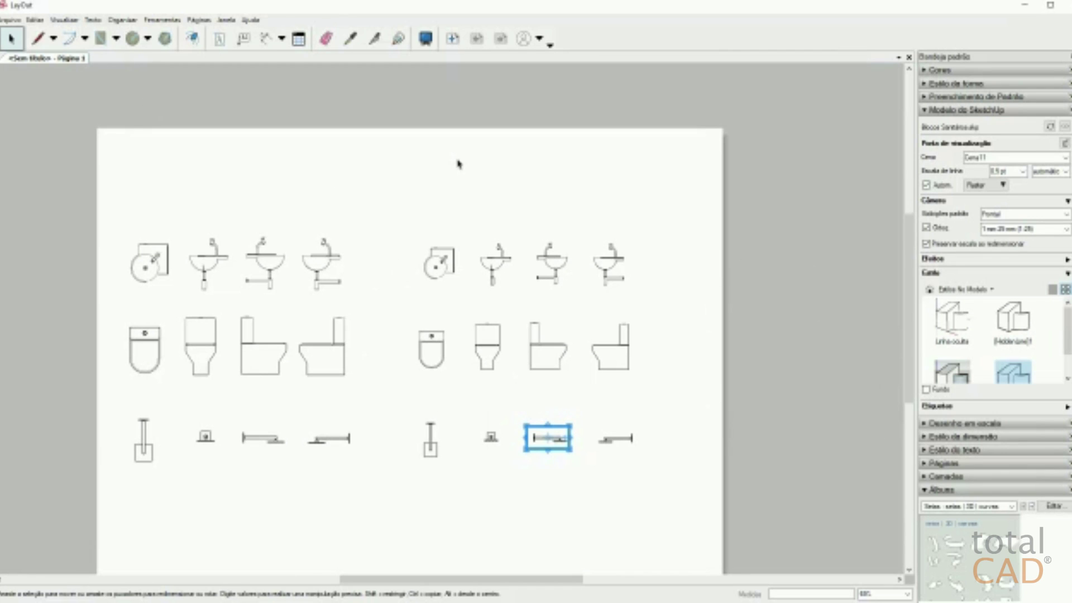
{"action": "scroll", "coordinate": [457, 164], "scroll_direction": "down", "scroll_amount": 1}
{"action": "left_click", "coordinate": [509, 221]}
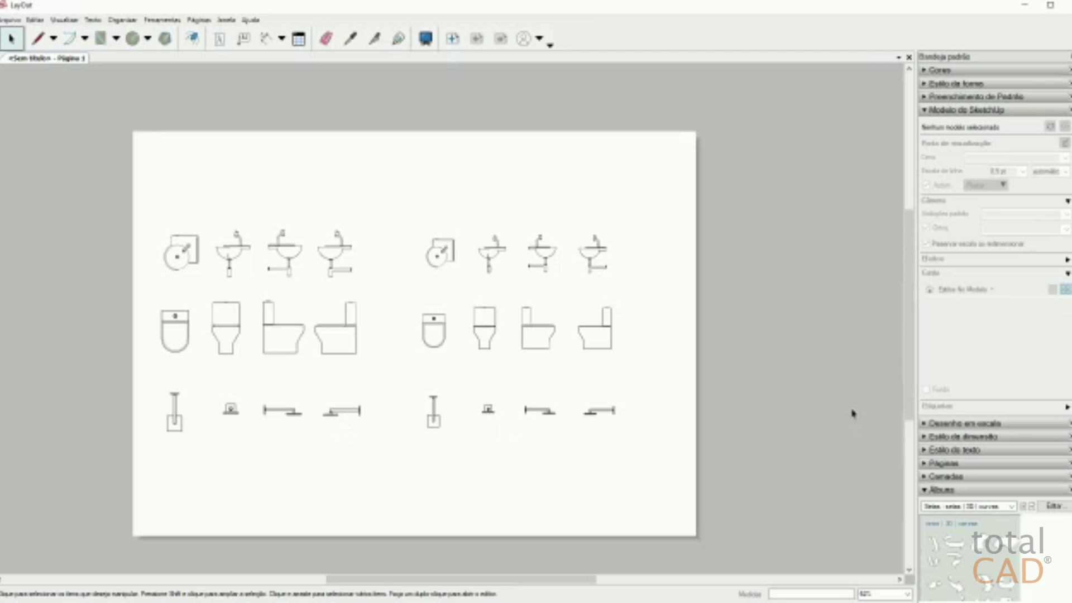
Step: Open the paper settings of the document setup
{"action": "left_click", "coordinate": [8, 20]}
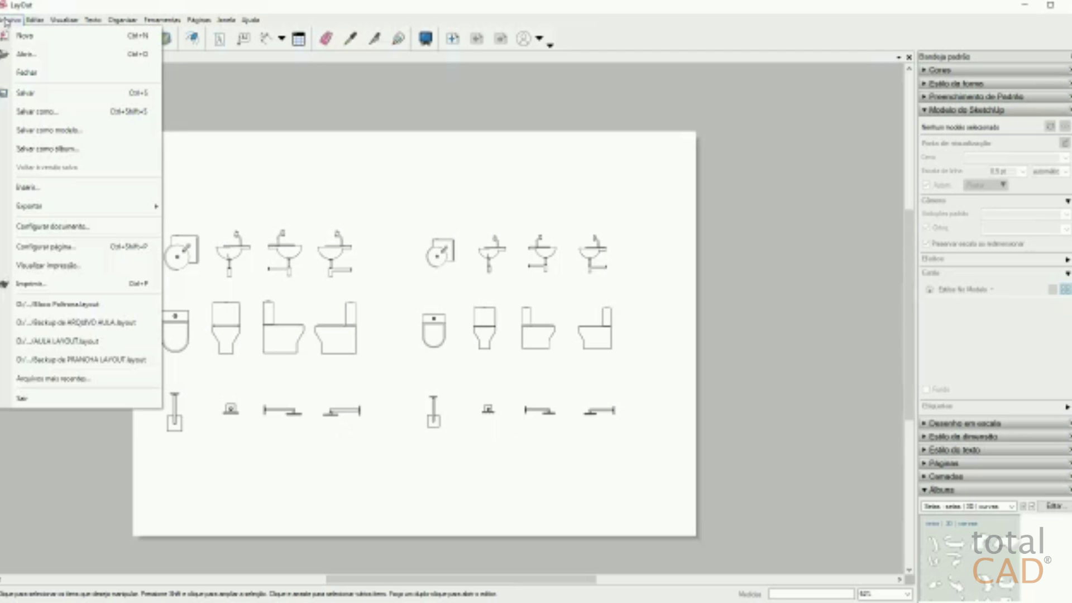
{"action": "left_click", "coordinate": [56, 226]}
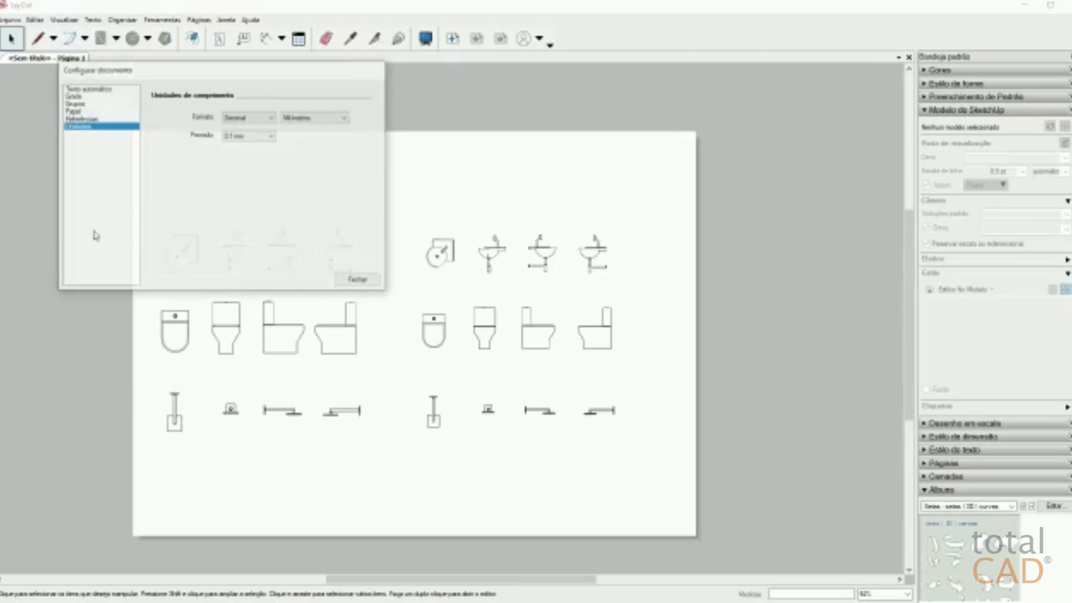
{"action": "left_click", "coordinate": [72, 111]}
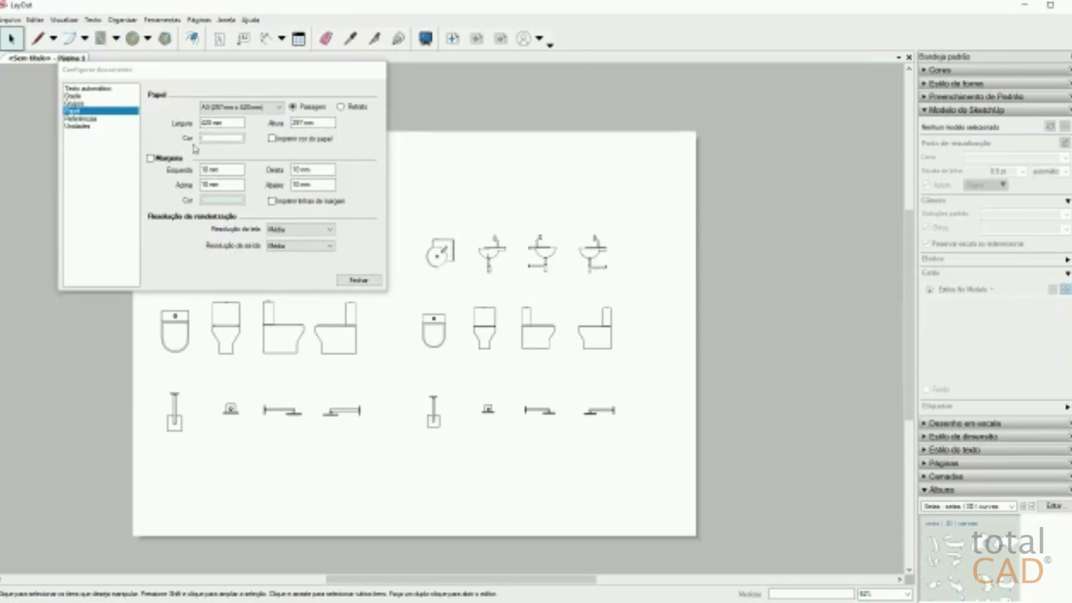
Step: Set the paper width to 650 mm
{"action": "double_click", "coordinate": [211, 122]}
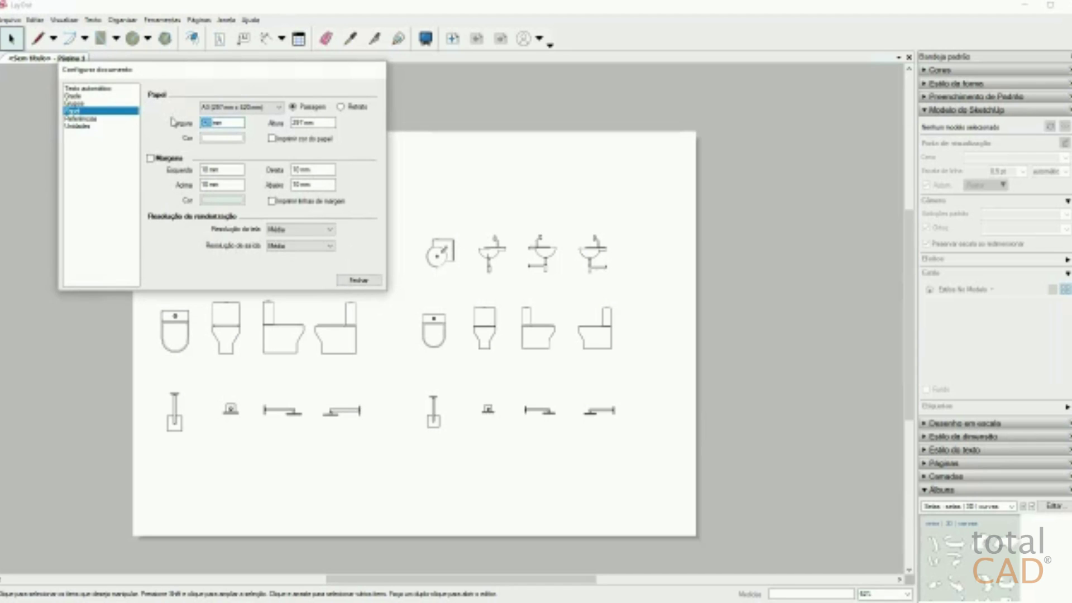
{"action": "type", "text": "60"}
{"action": "key", "text": "Return"}
{"action": "left_click", "coordinate": [323, 378]}
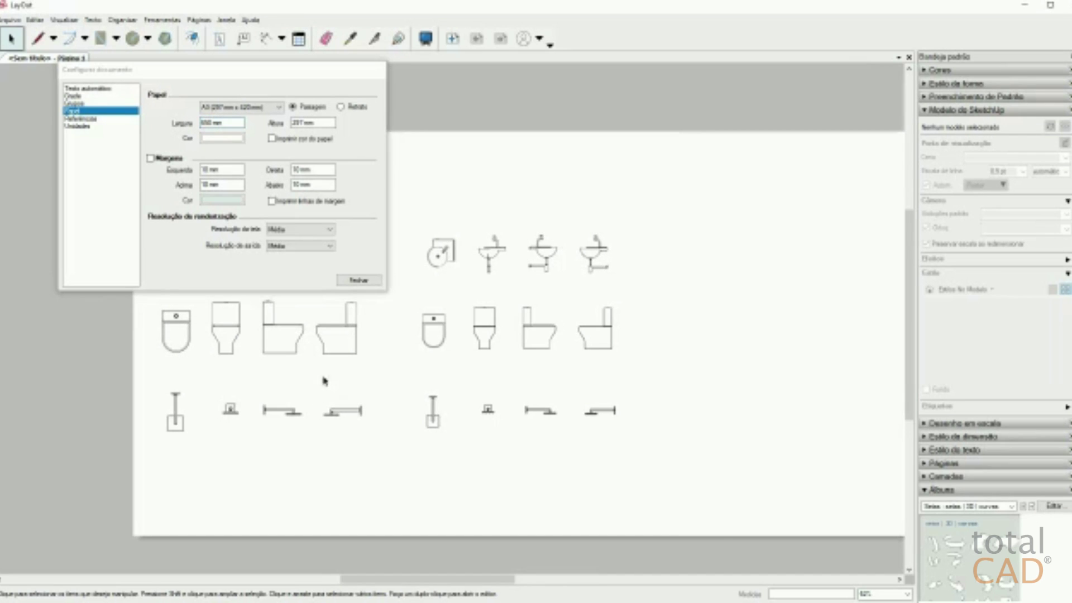
{"action": "scroll", "coordinate": [323, 374], "scroll_direction": "down", "scroll_amount": 1}
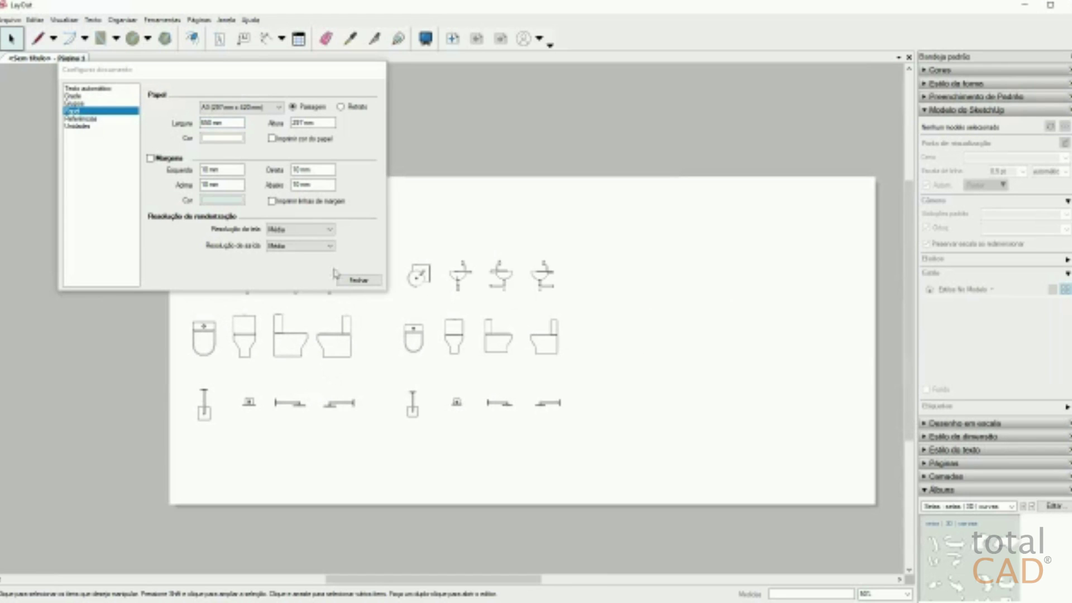
Step: Set the paper width to 600 mm and close the document setup
{"action": "double_click", "coordinate": [214, 123]}
{"action": "type", "text": "6000"}
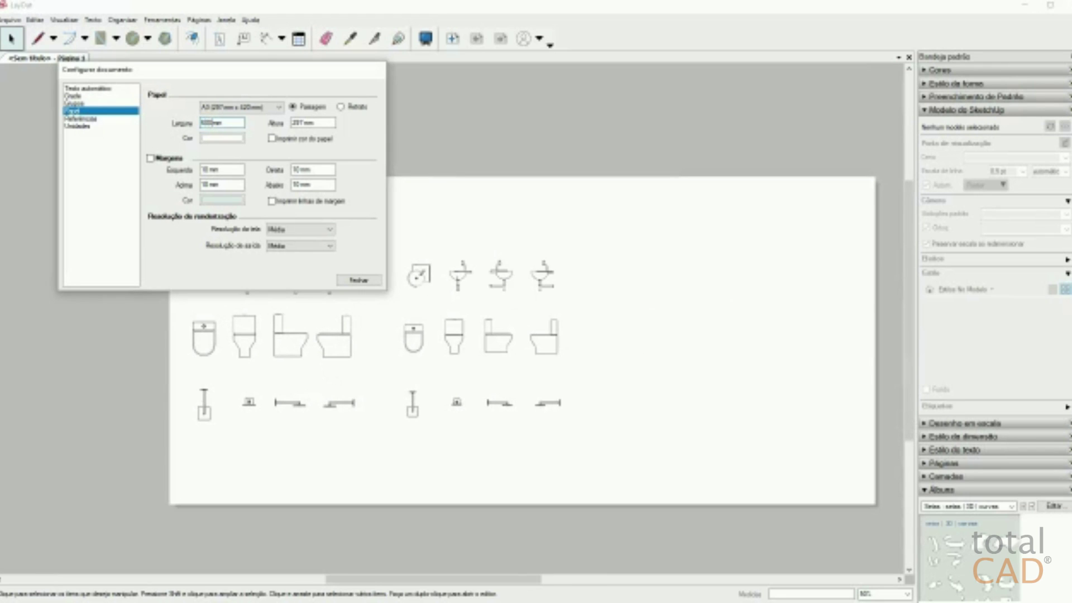
{"action": "key", "text": "Return"}
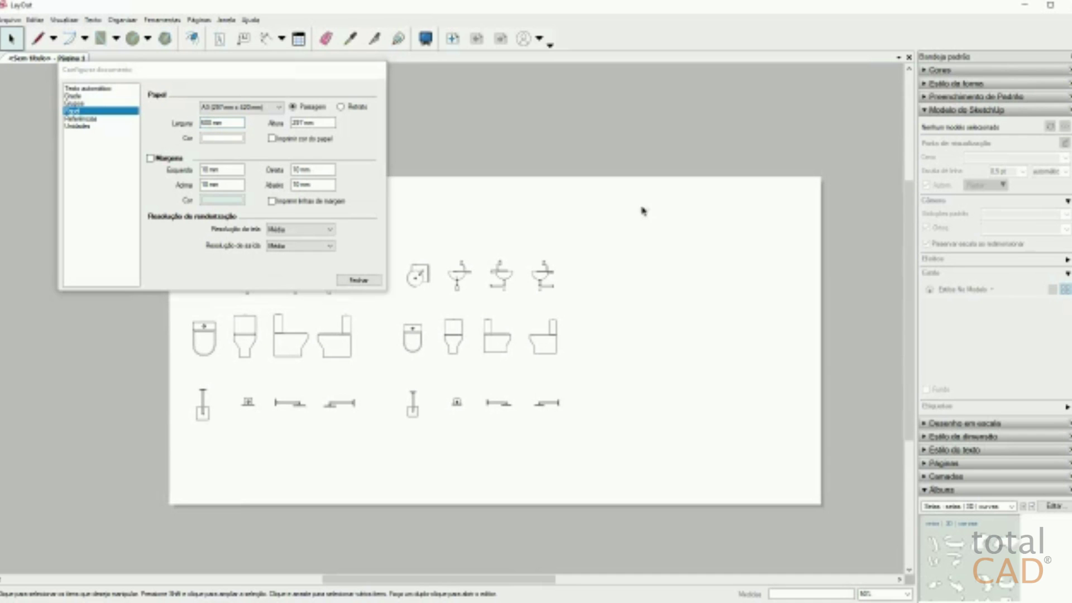
{"action": "left_click", "coordinate": [359, 280]}
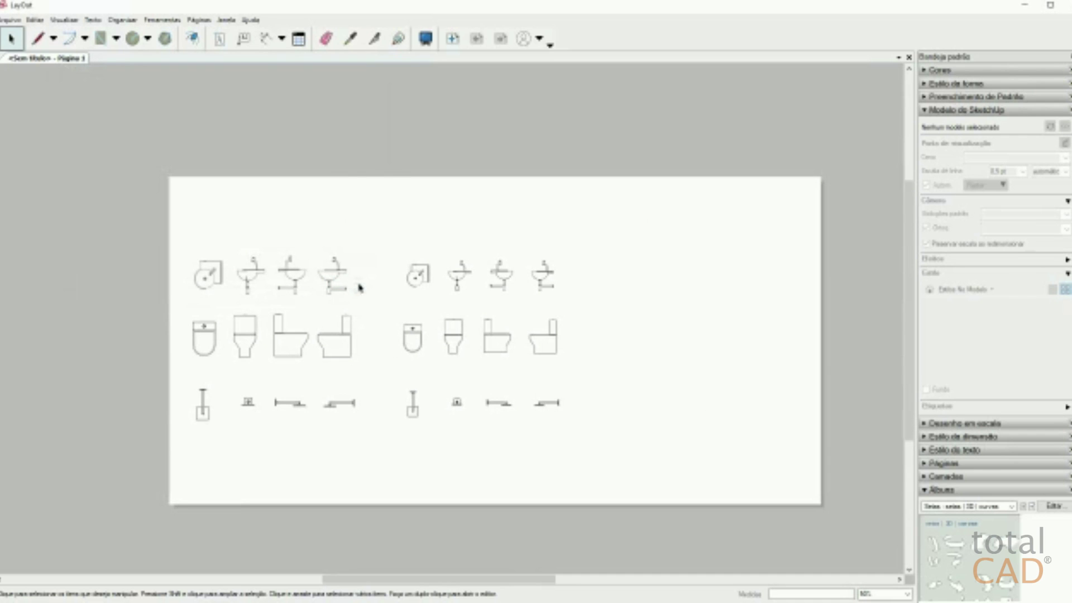
Step: Copy the 1:25 viewport set horizontally into the empty right part of the page and set the copy's scale to 1:50
{"action": "mouse_move", "coordinate": [594, 255]}
{"action": "left_mouse_down"}
{"action": "mouse_move", "coordinate": [402, 469]}
{"action": "mouse_move", "coordinate": [374, 481]}
{"action": "left_mouse_up"}
{"action": "left_click_drag", "start_coordinate": [453, 340], "coordinate": [671, 343], "text": "ctrl"}
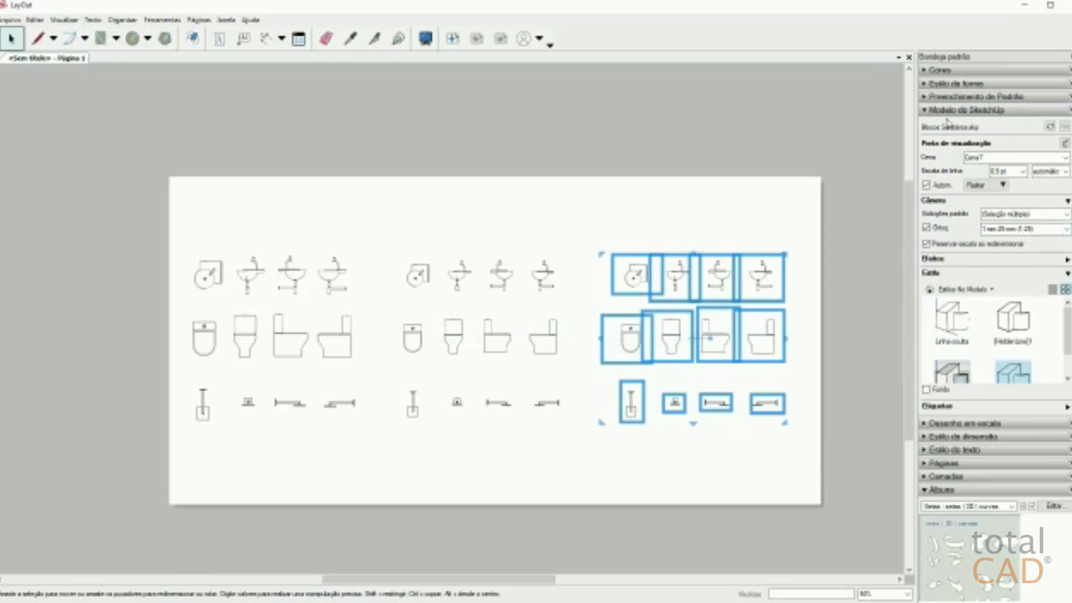
{"action": "left_click", "coordinate": [1066, 228]}
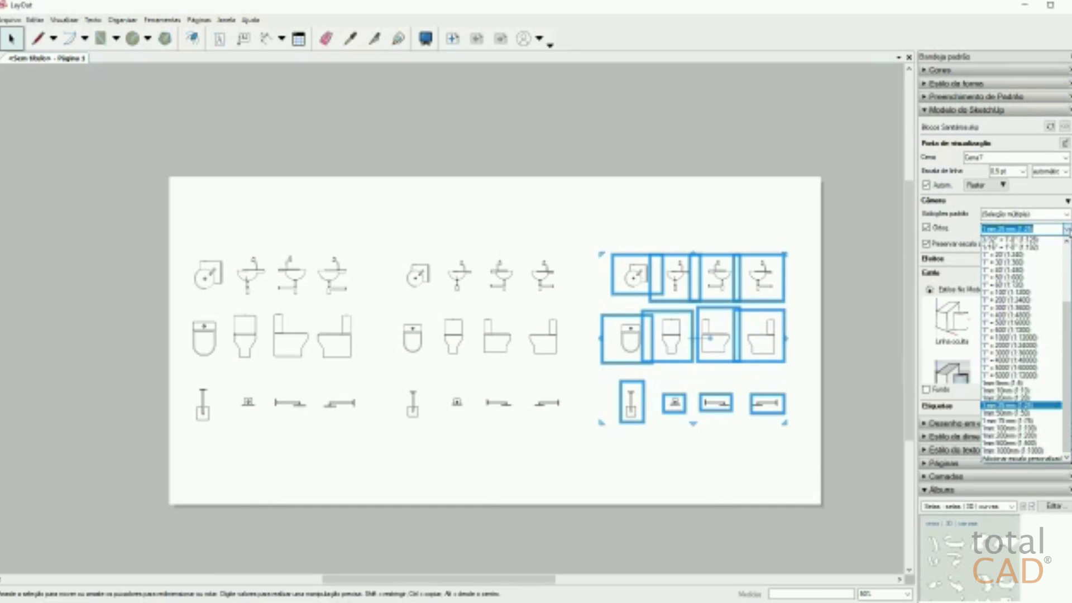
{"action": "left_click", "coordinate": [1012, 410]}
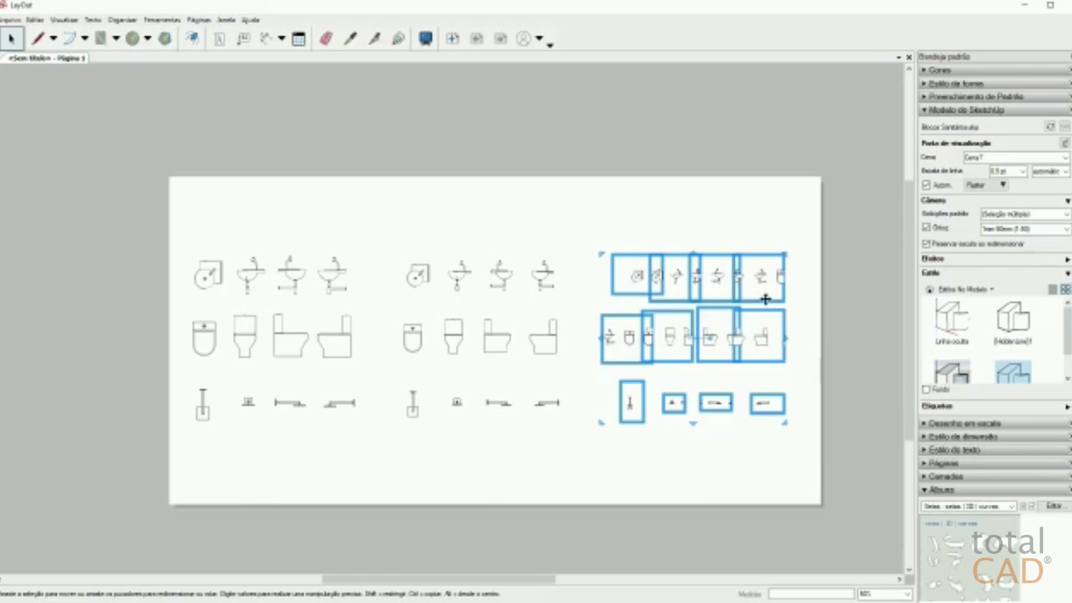
Step: Crop the washbasin plan viewport of the 1:50 set tightly around the single fixture
{"action": "scroll", "coordinate": [765, 299], "scroll_direction": "up", "scroll_amount": 3}
{"action": "left_click", "coordinate": [633, 194]}
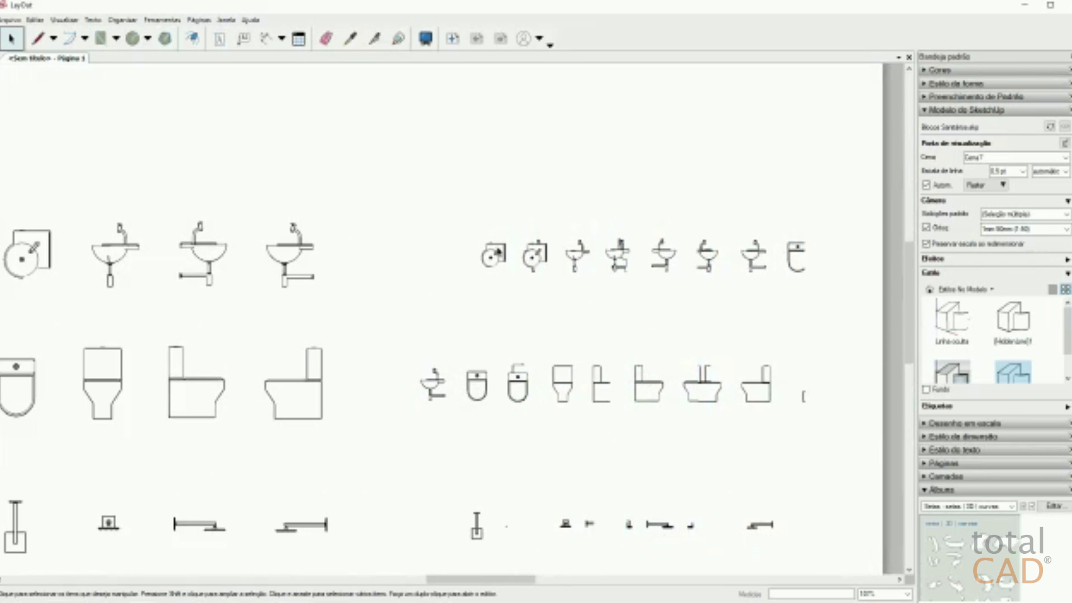
{"action": "left_click", "coordinate": [496, 249]}
{"action": "left_click_drag", "start_coordinate": [548, 251], "coordinate": [549, 251]}
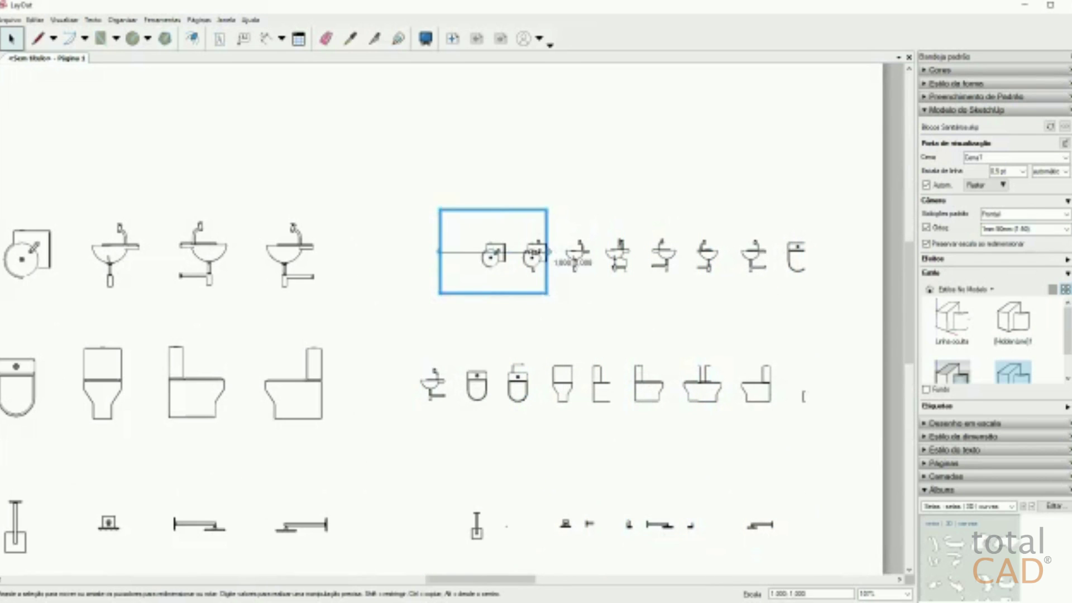
{"action": "left_click_drag", "start_coordinate": [494, 294], "coordinate": [494, 276]}
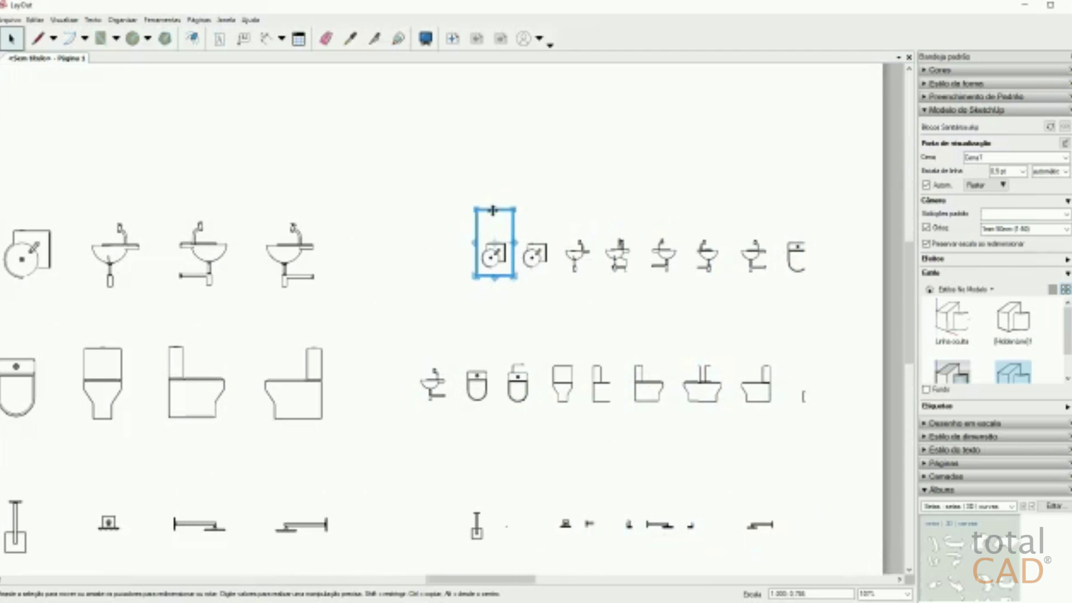
{"action": "left_click_drag", "start_coordinate": [492, 210], "coordinate": [495, 230]}
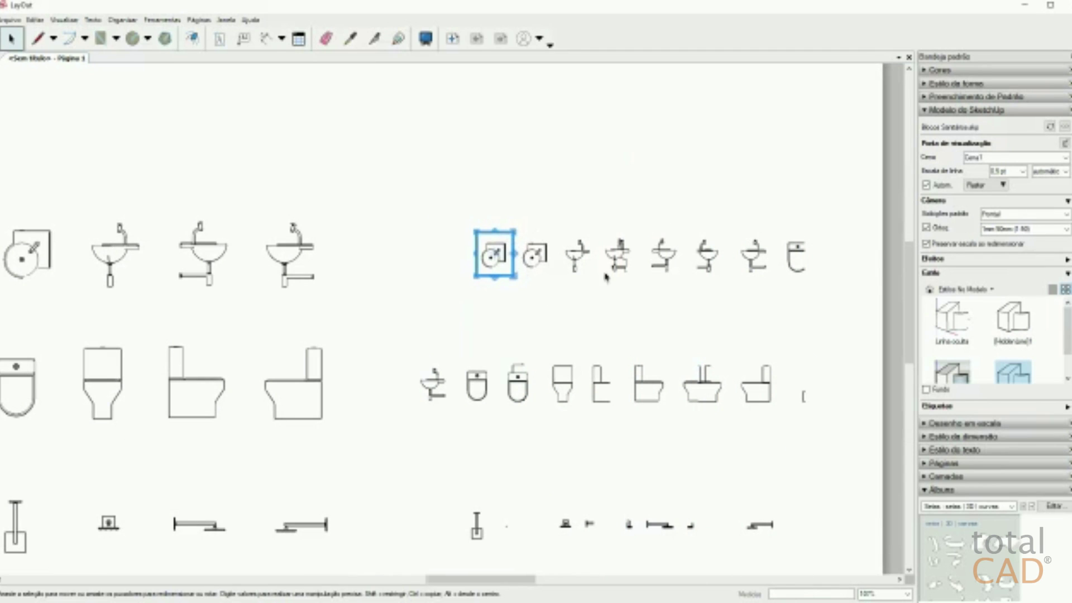
Step: Crop the washbasin front-view viewport of the 1:50 set to its single fixture and move it closer to the plan view
{"action": "left_click", "coordinate": [571, 256]}
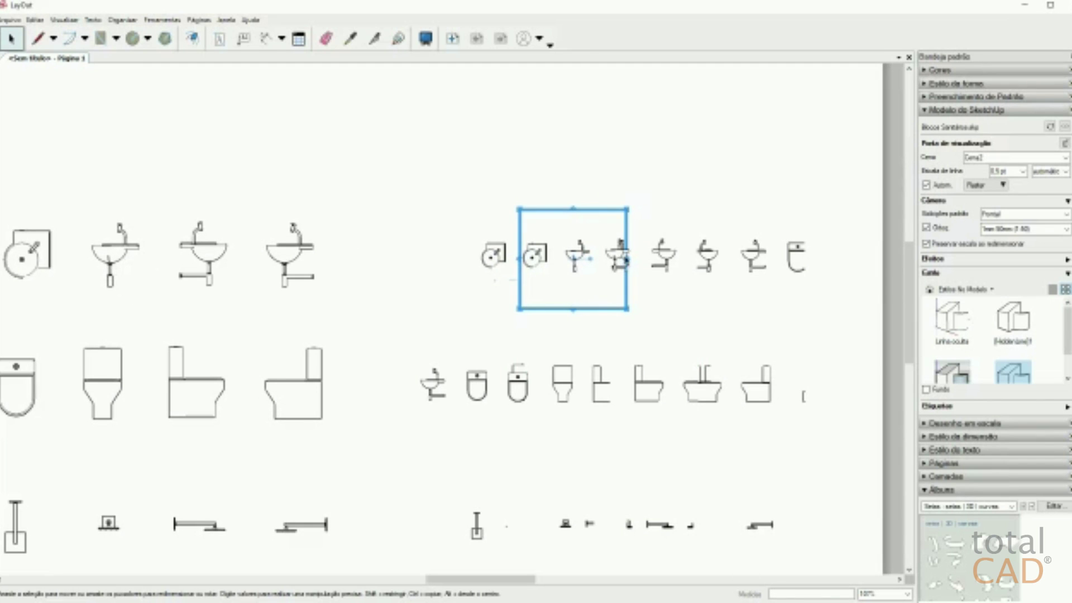
{"action": "left_click_drag", "start_coordinate": [626, 259], "coordinate": [596, 258]}
{"action": "left_click_drag", "start_coordinate": [577, 226], "coordinate": [554, 241]}
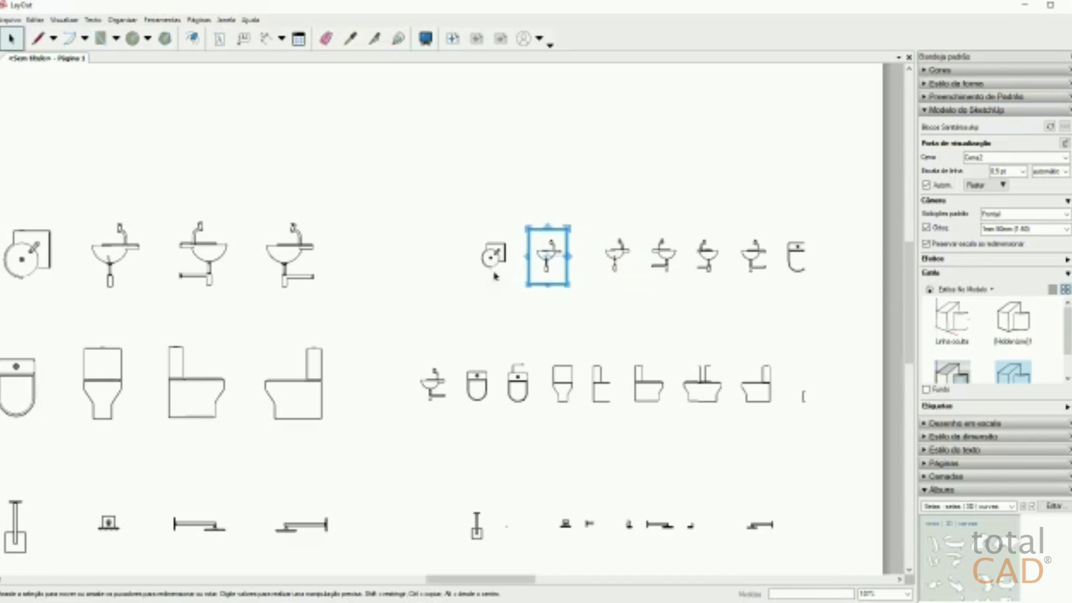
{"action": "left_click", "coordinate": [498, 258]}
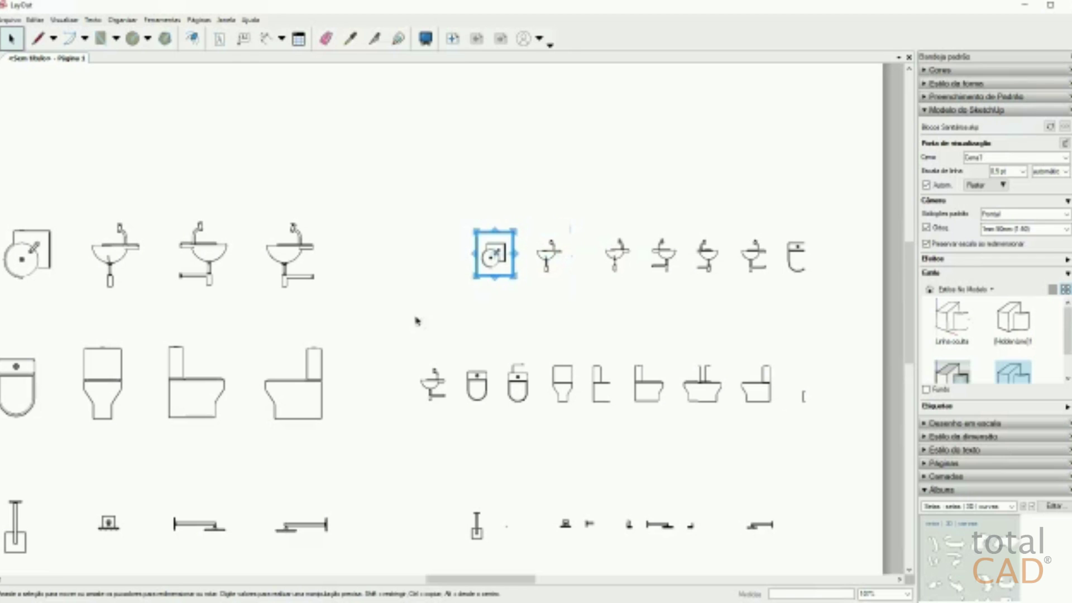
{"action": "left_click", "coordinate": [551, 254]}
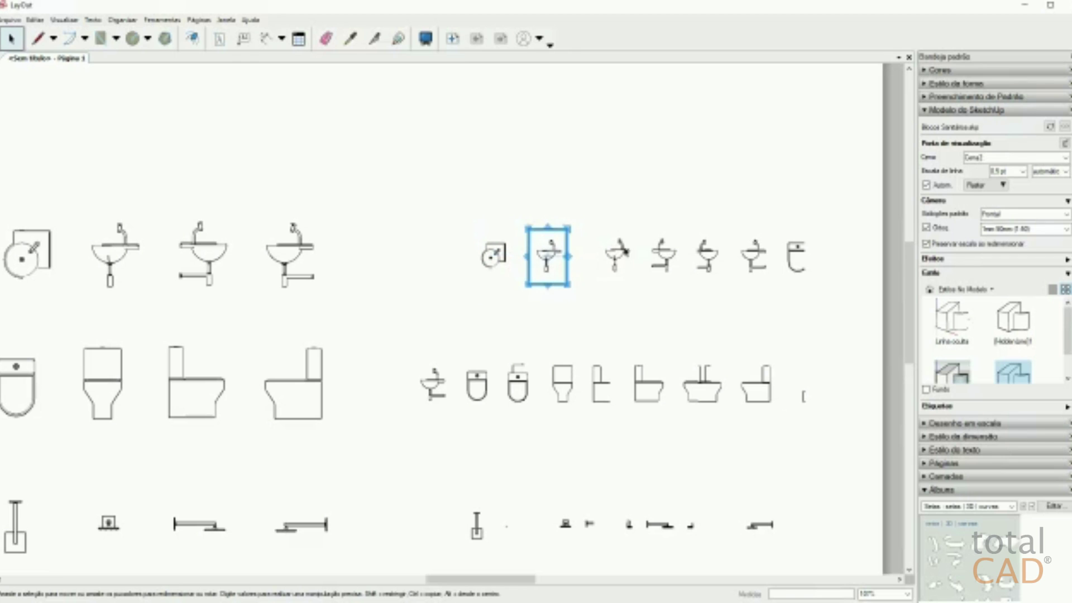
Step: Crop the next washbasin viewport of the 1:50 set to its single side view and move it closer to the front view
{"action": "left_click", "coordinate": [617, 249]}
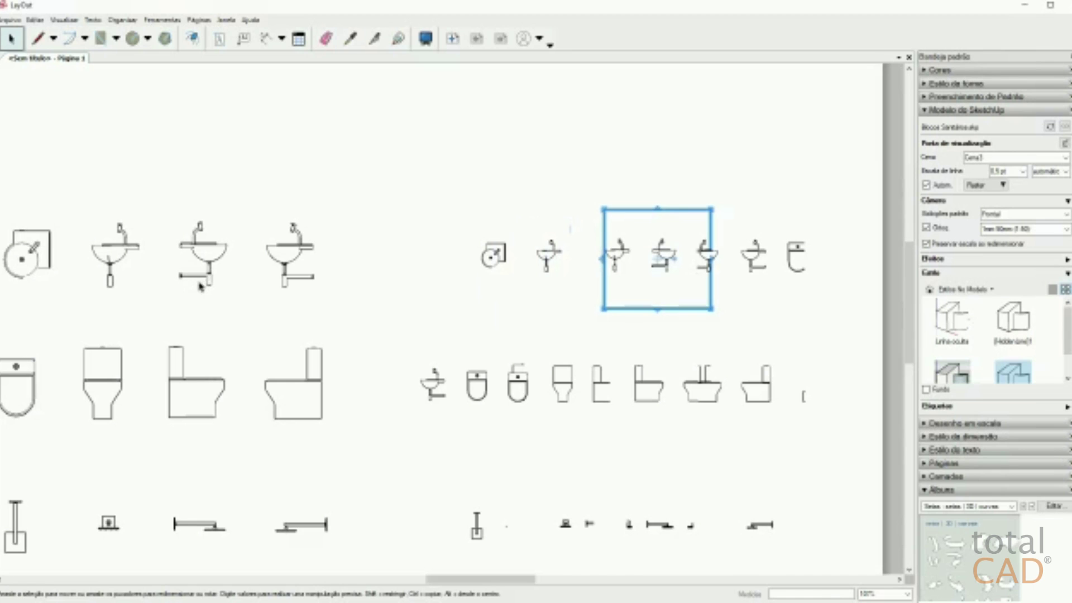
{"action": "left_click_drag", "start_coordinate": [711, 258], "coordinate": [681, 258]}
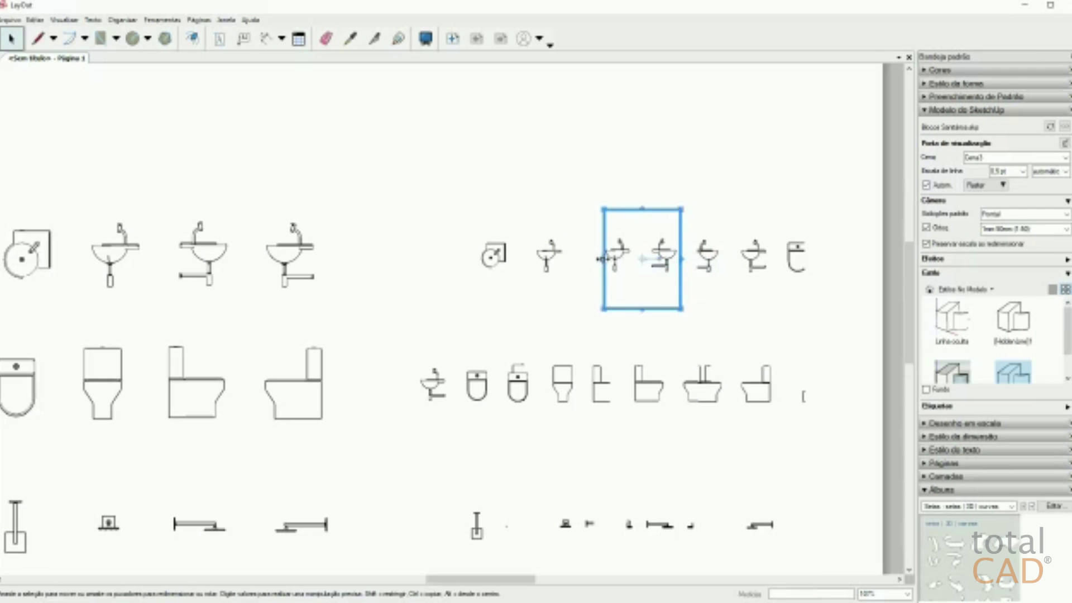
{"action": "left_click_drag", "start_coordinate": [602, 259], "coordinate": [641, 258]}
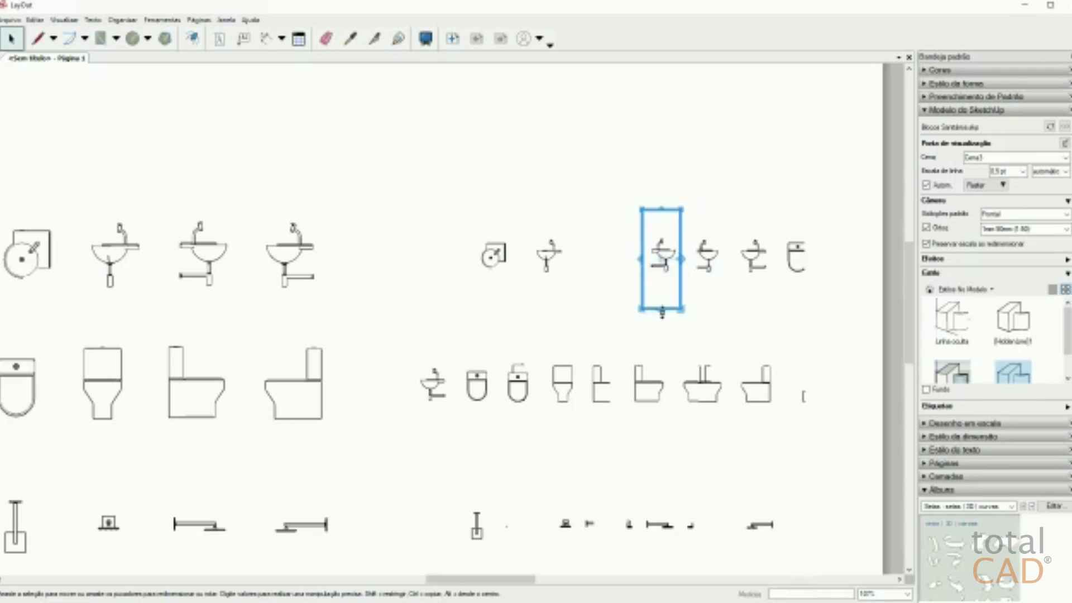
{"action": "left_click_drag", "start_coordinate": [661, 310], "coordinate": [661, 282]}
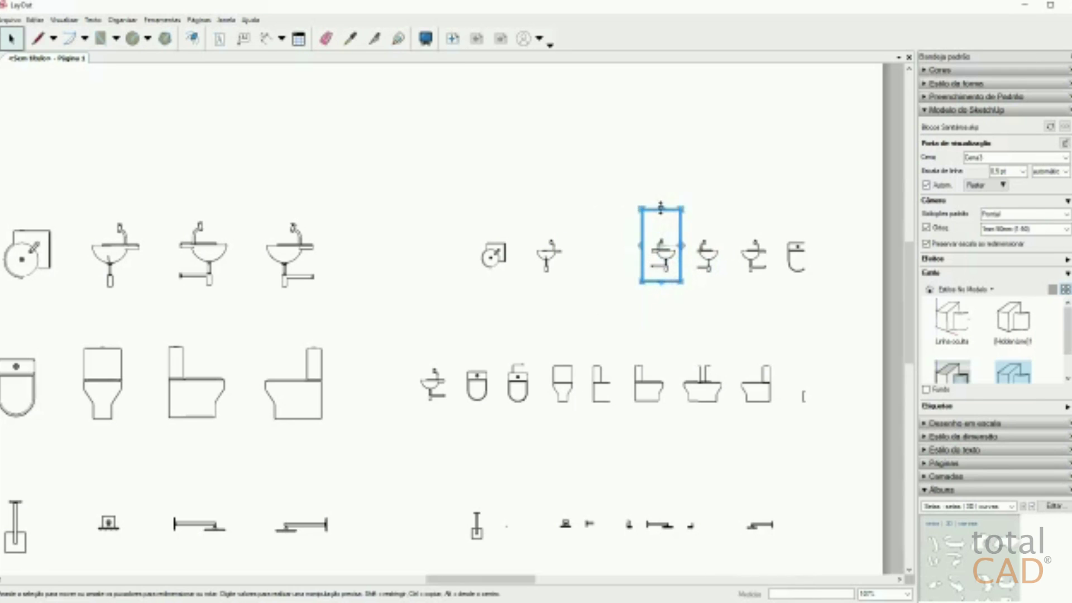
{"action": "left_click_drag", "start_coordinate": [660, 208], "coordinate": [660, 227]}
{"action": "left_click_drag", "start_coordinate": [670, 255], "coordinate": [609, 255]}
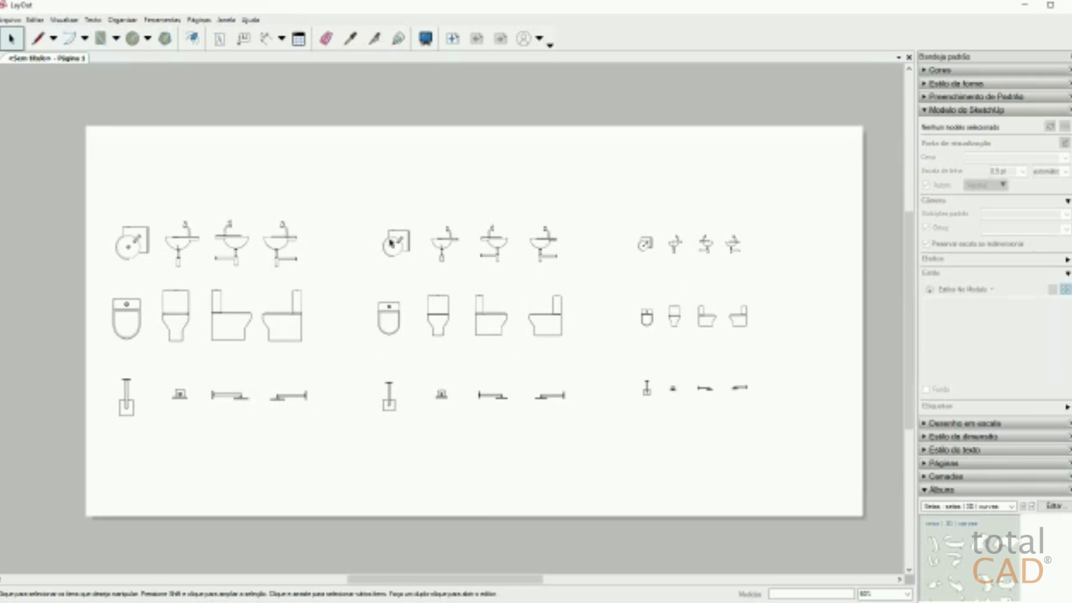
Step: Select all fixture viewports of the three sets and switch their rendering to vector (Vetorial)
{"action": "scroll", "coordinate": [443, 231], "scroll_direction": "up", "scroll_amount": 3}
{"action": "scroll", "coordinate": [414, 251], "scroll_direction": "up", "scroll_amount": 5}
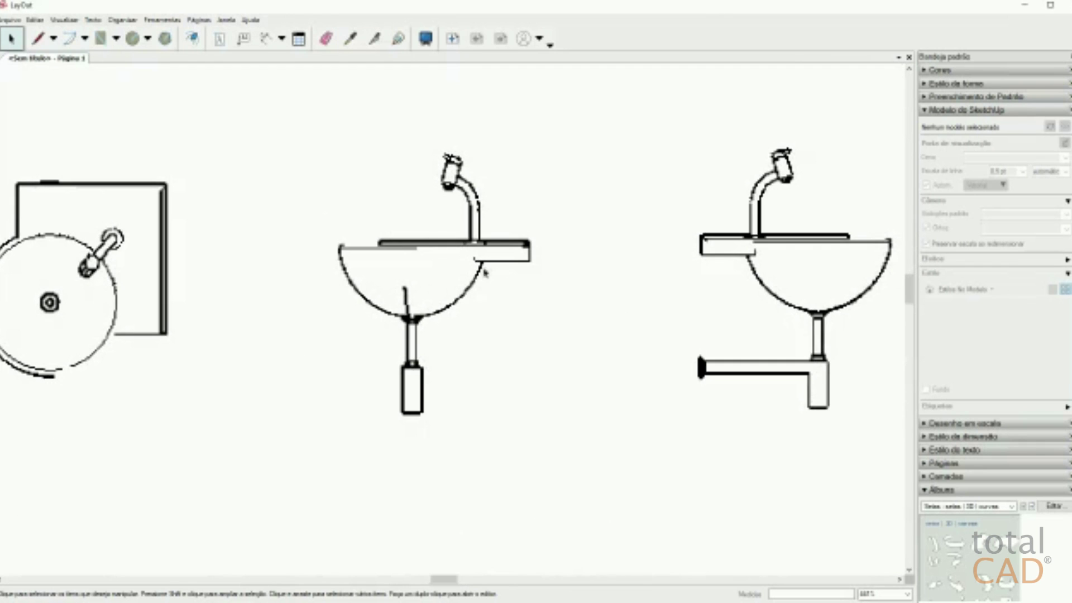
{"action": "scroll", "coordinate": [761, 233], "scroll_direction": "down", "scroll_amount": 8}
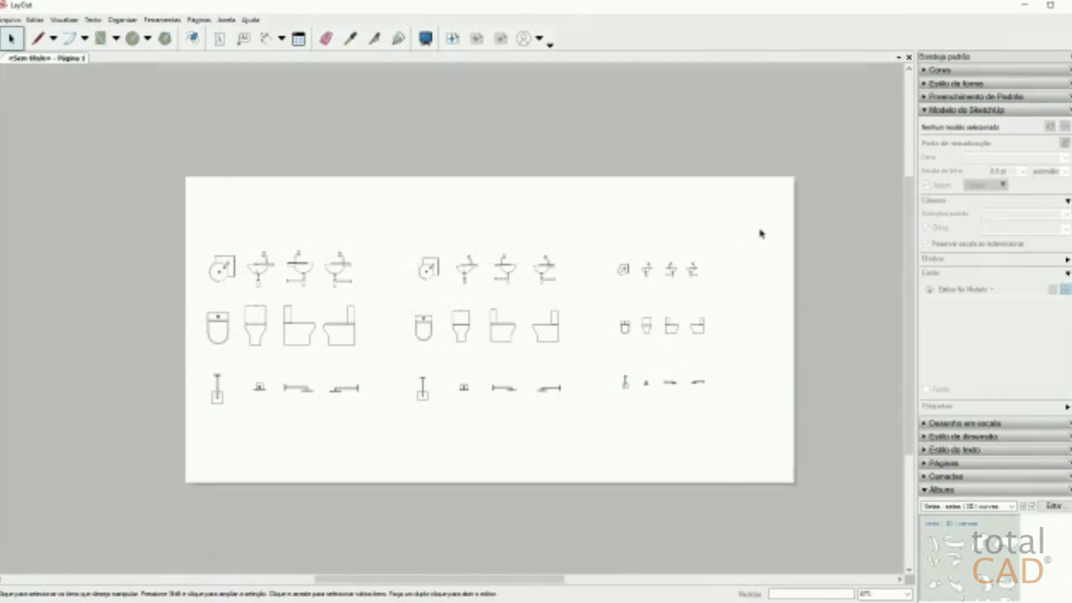
{"action": "left_click_drag", "start_coordinate": [760, 226], "coordinate": [159, 449]}
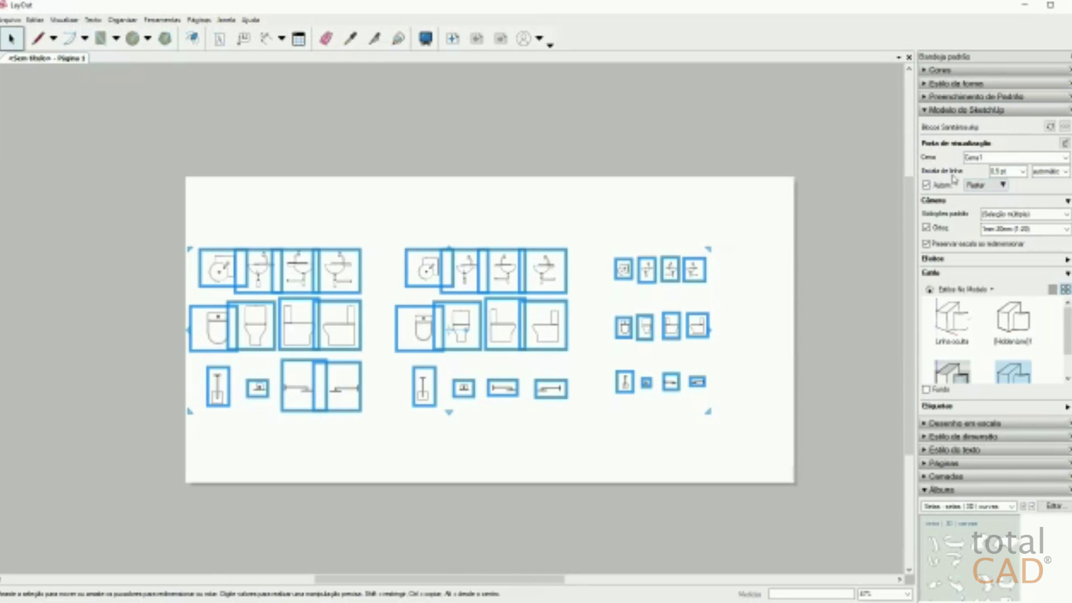
{"action": "left_click", "coordinate": [1003, 187]}
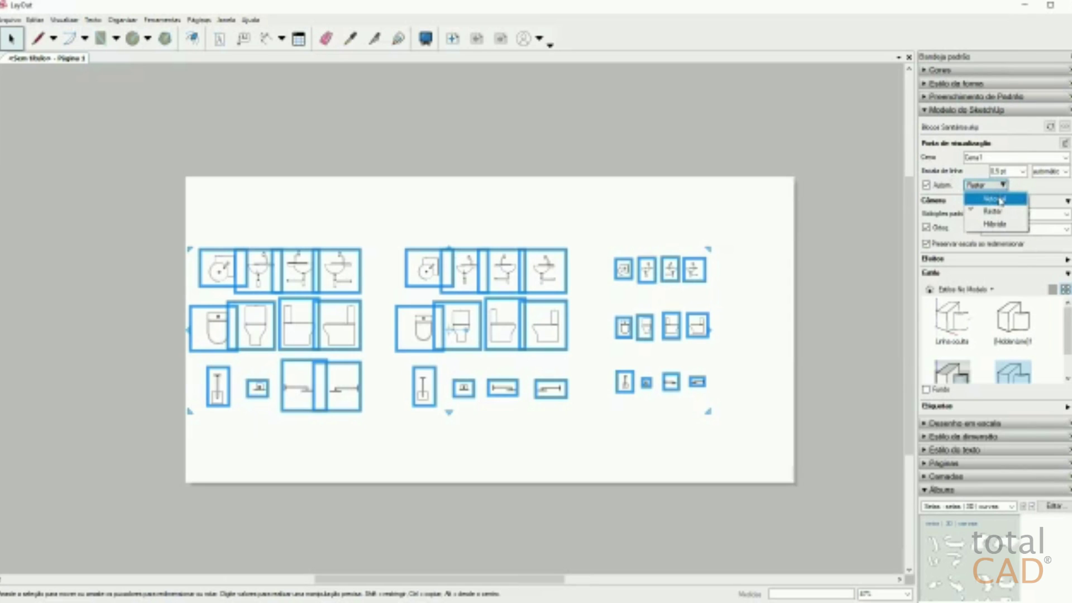
{"action": "left_click", "coordinate": [999, 200]}
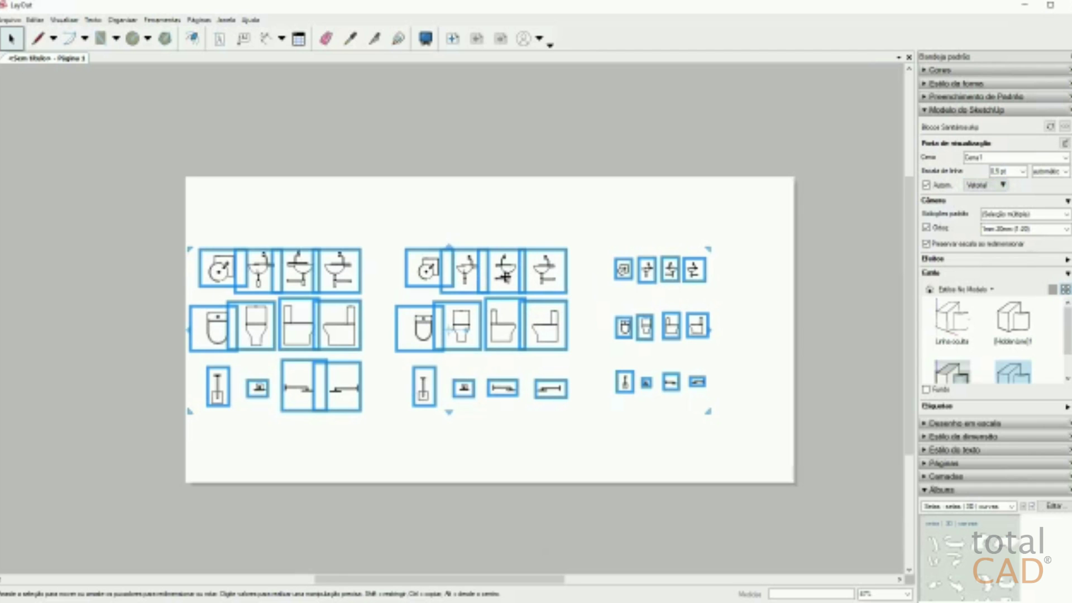
Step: Set the line scale of all selected viewports to 0.2 pt, re-render them and clear the selection
{"action": "scroll", "coordinate": [576, 296], "scroll_direction": "up", "scroll_amount": 6}
{"action": "scroll", "coordinate": [424, 296], "scroll_direction": "up", "scroll_amount": 3}
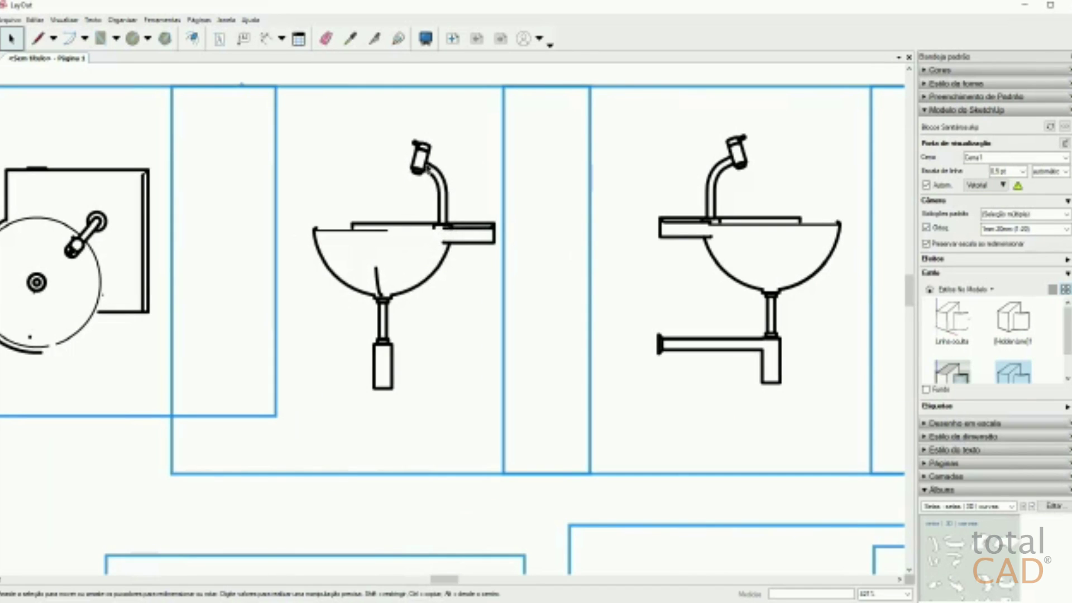
{"action": "scroll", "coordinate": [519, 242], "scroll_direction": "down", "scroll_amount": 2}
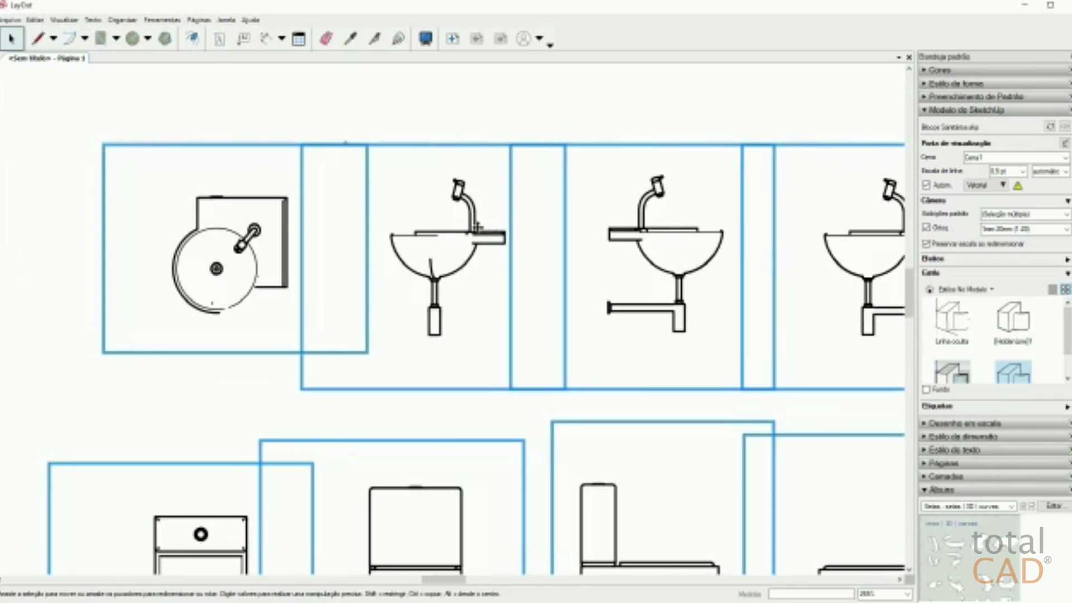
{"action": "scroll", "coordinate": [481, 230], "scroll_direction": "up", "scroll_amount": 1}
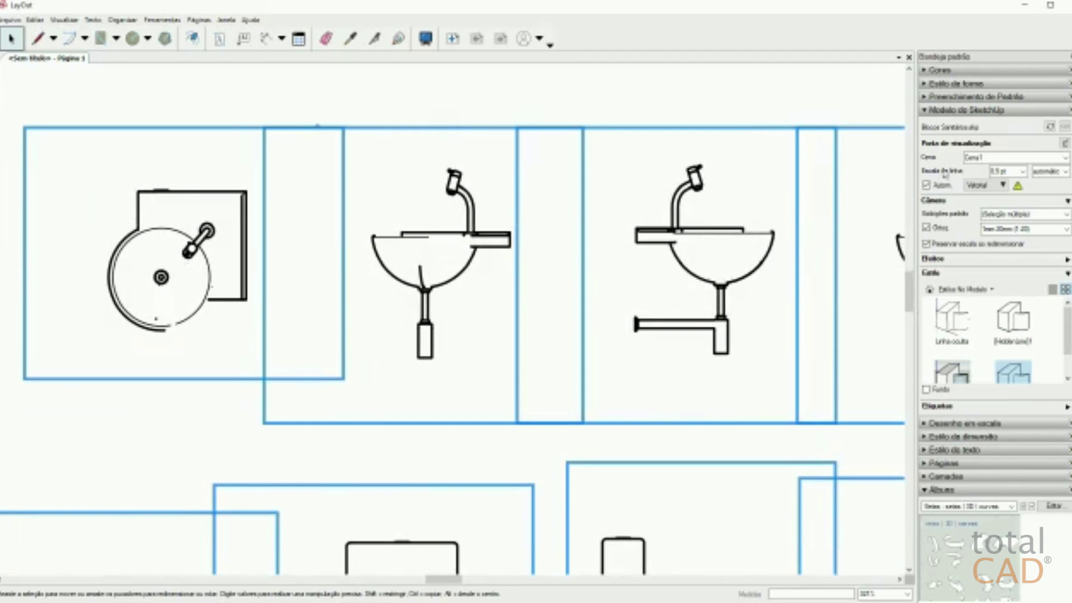
{"action": "left_click", "coordinate": [997, 171]}
{"action": "left_click", "coordinate": [1024, 171]}
{"action": "left_click", "coordinate": [1004, 187]}
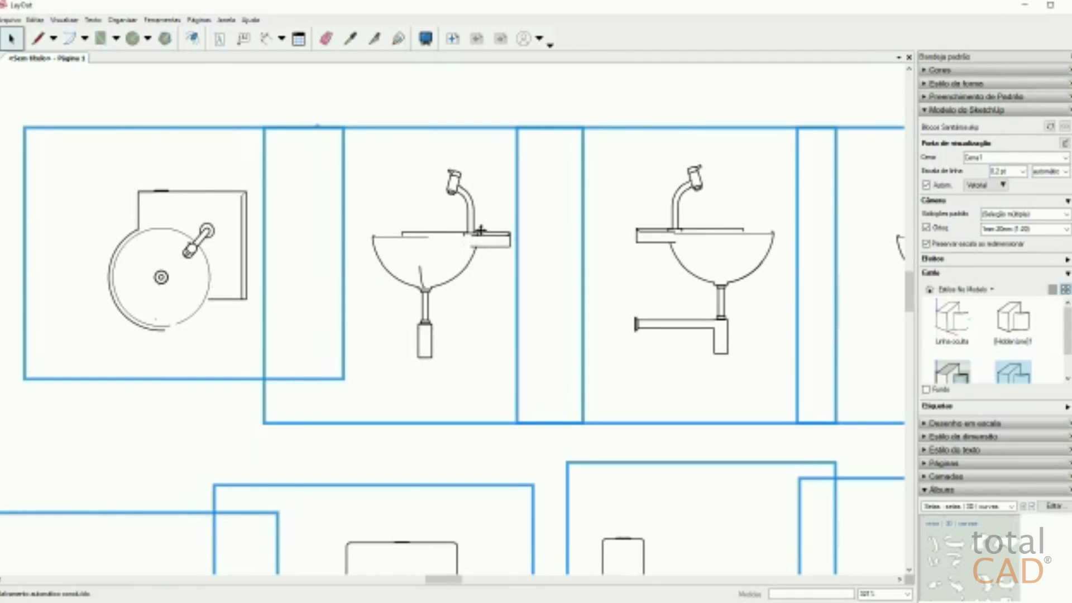
{"action": "left_click", "coordinate": [522, 96]}
Step: Add the text label "ESCALA 1:20" above the washbasin row of the 1:20 set
{"action": "scroll", "coordinate": [513, 249], "scroll_direction": "down", "scroll_amount": 5}
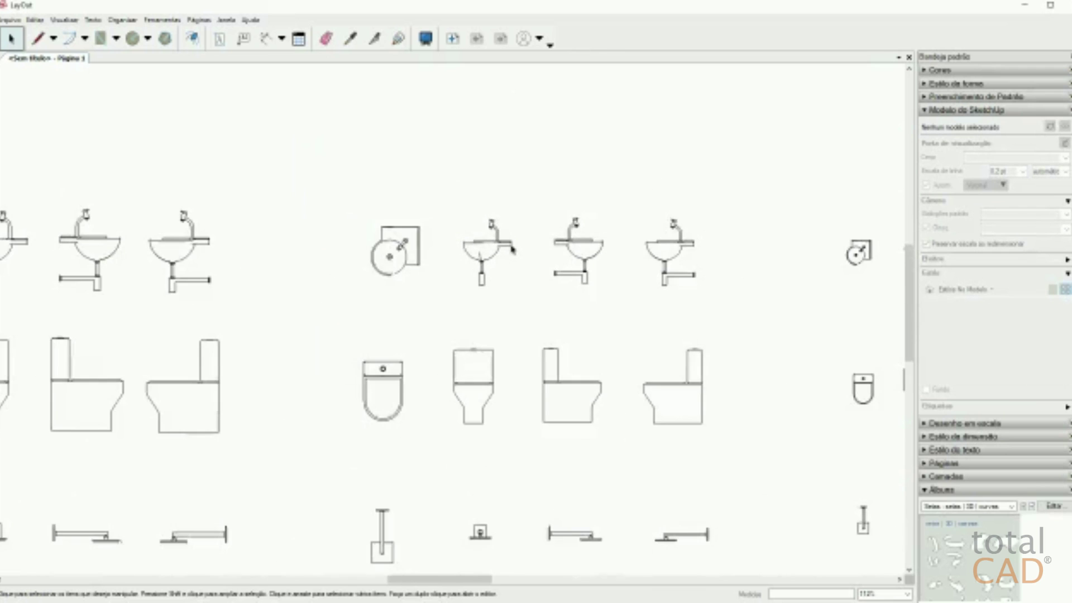
{"action": "scroll", "coordinate": [512, 249], "scroll_direction": "down", "scroll_amount": 2}
{"action": "scroll", "coordinate": [513, 249], "scroll_direction": "down", "scroll_amount": 1}
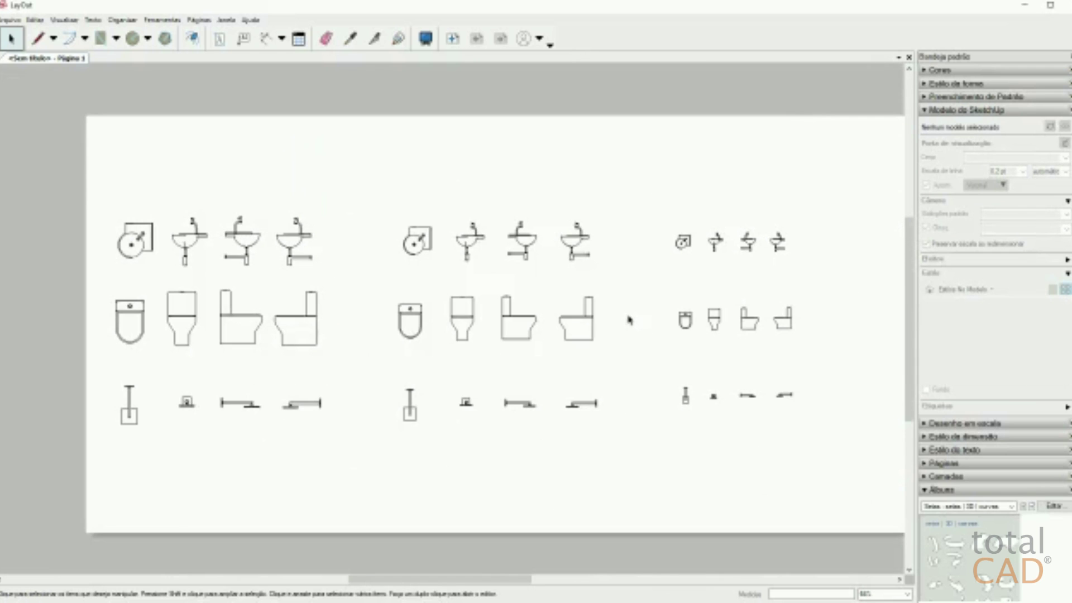
{"action": "left_click", "coordinate": [219, 39]}
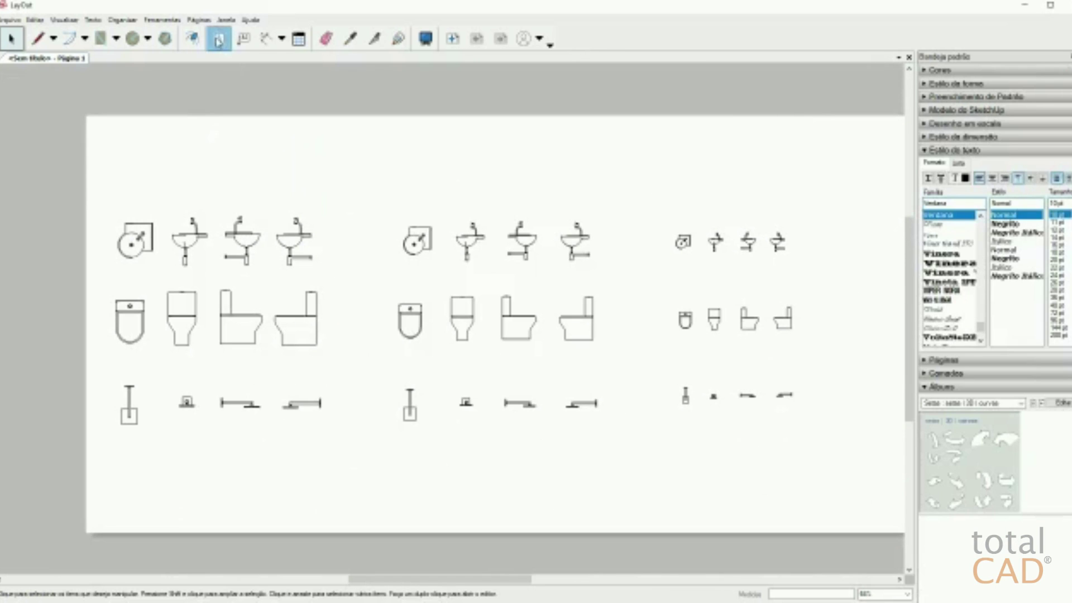
{"action": "key", "text": "space"}
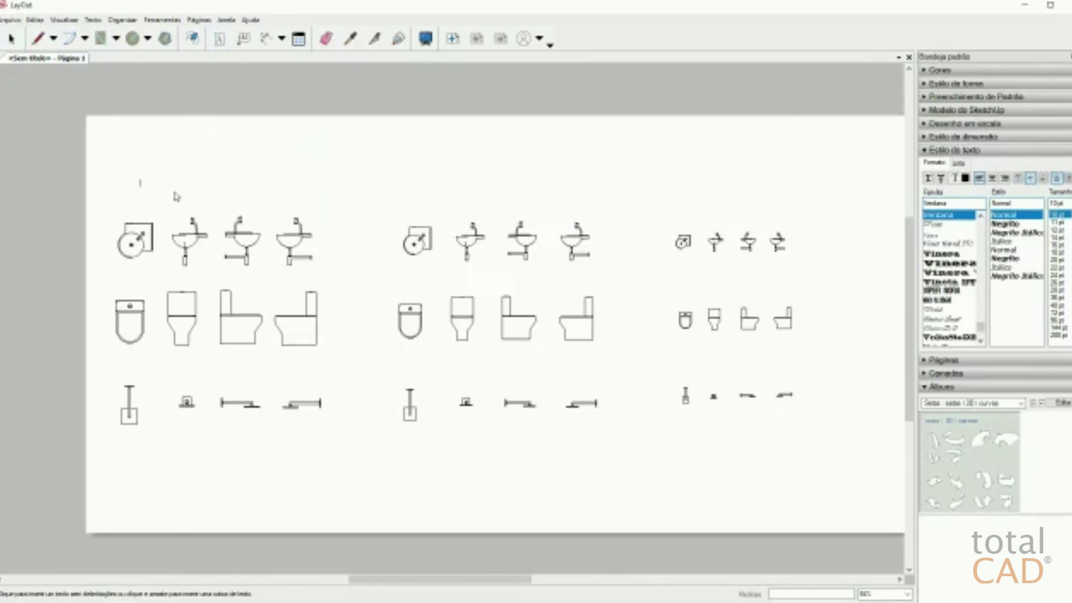
{"action": "scroll", "coordinate": [112, 185], "scroll_direction": "up", "scroll_amount": 2}
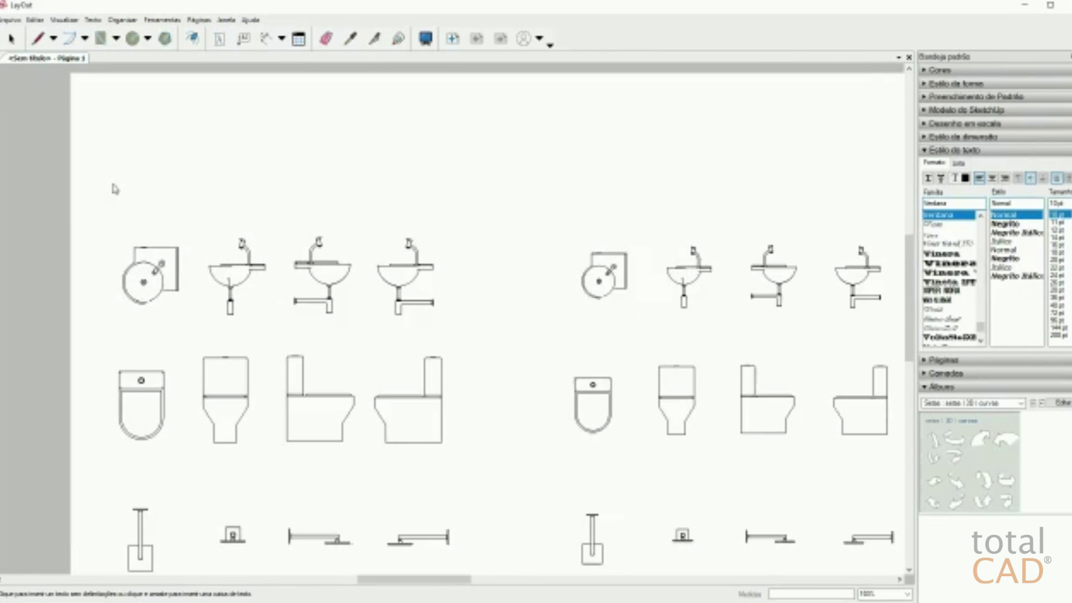
{"action": "type", "text": "esd"}
{"action": "left_click", "coordinate": [209, 164]}
{"action": "key", "text": "space"}
Step: Set the "ESCALA 1:20" label's font size to 28 pt and centre it above its viewport set
{"action": "left_click", "coordinate": [190, 183]}
{"action": "left_click", "coordinate": [1055, 308]}
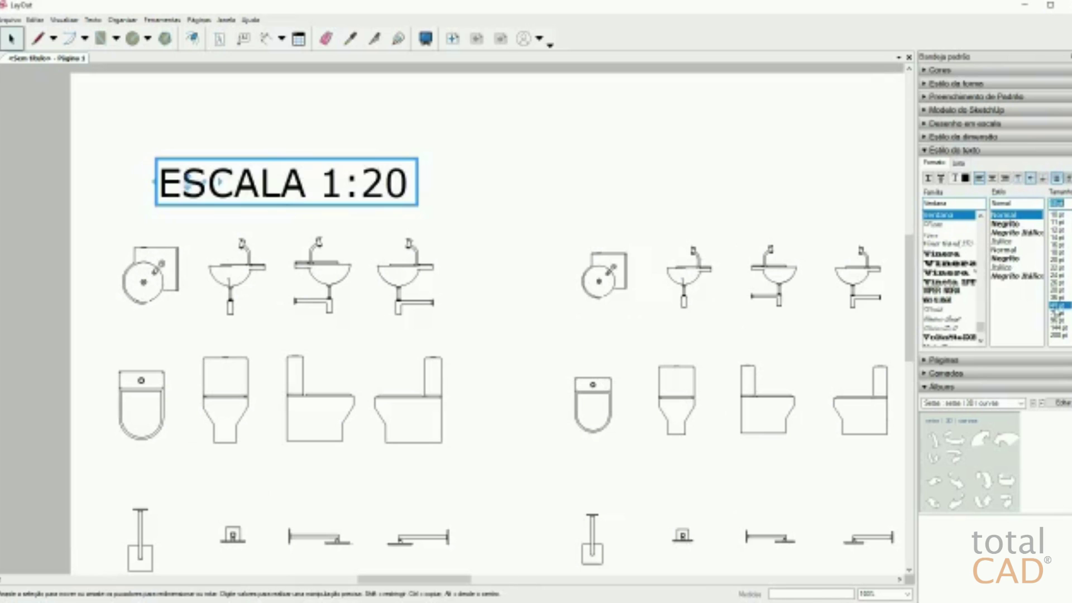
{"action": "left_click", "coordinate": [1056, 289]}
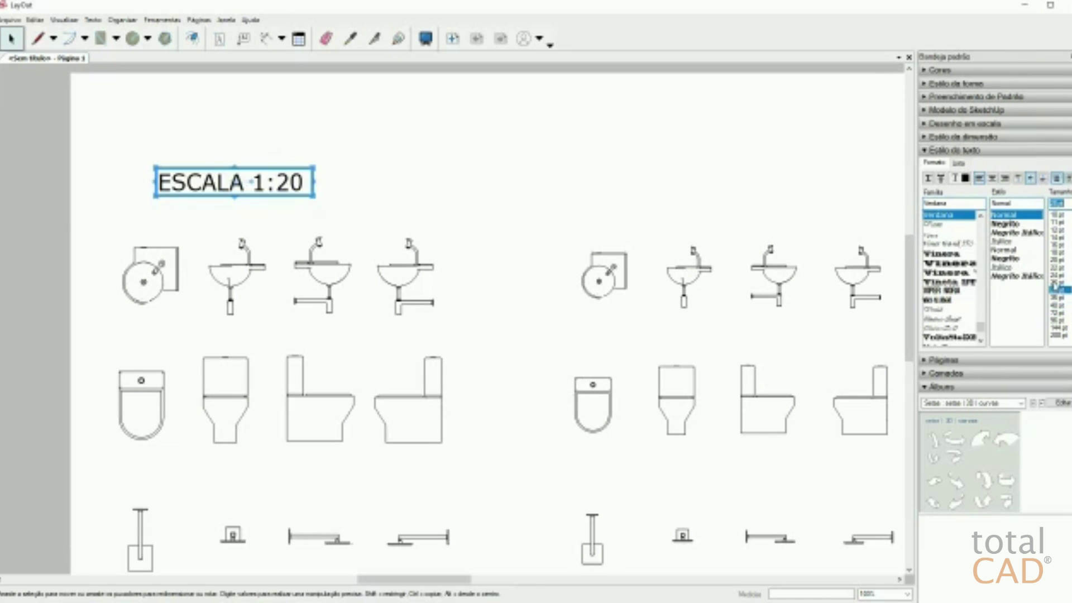
{"action": "left_click_drag", "start_coordinate": [287, 180], "coordinate": [317, 175]}
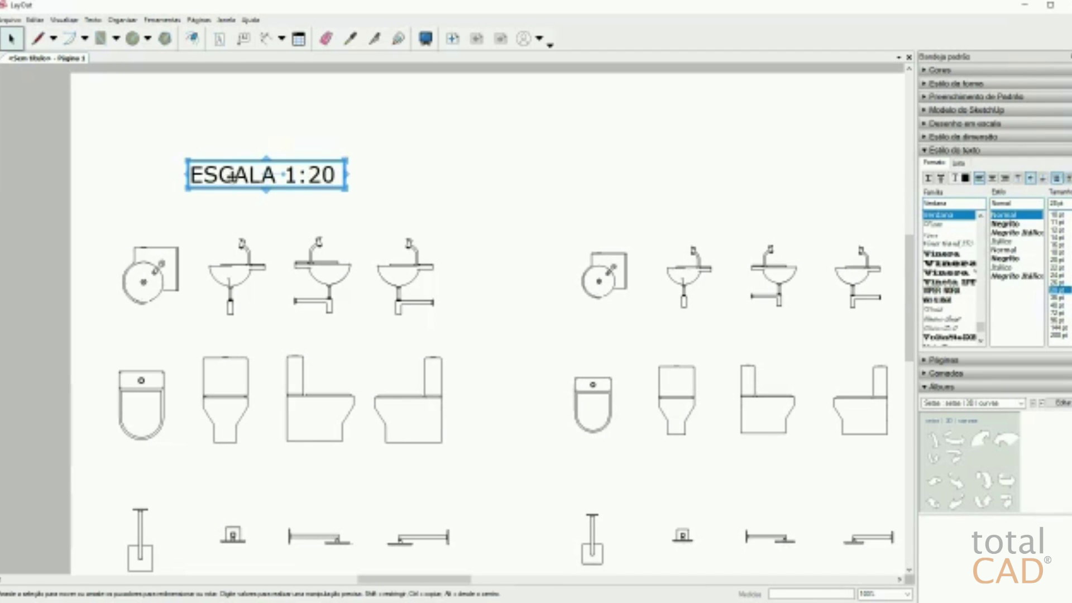
Step: Copy the scale label horizontally above the 1:25 set and again above the 1:50 set
{"action": "left_click_drag", "start_coordinate": [238, 177], "coordinate": [718, 193]}
{"action": "scroll", "coordinate": [718, 192], "scroll_direction": "down", "scroll_amount": 2}
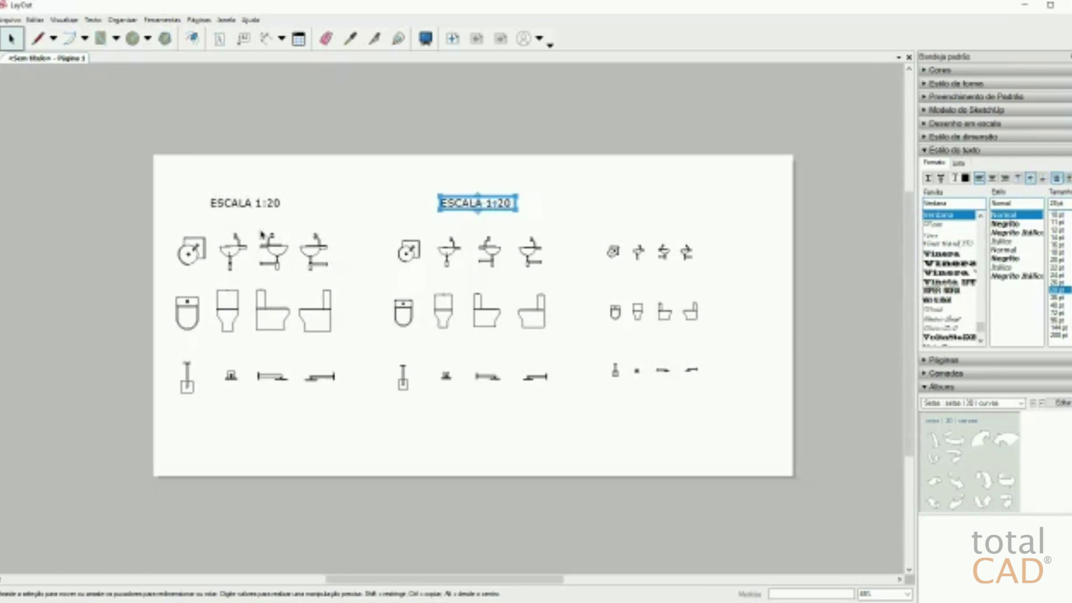
{"action": "scroll", "coordinate": [447, 202], "scroll_direction": "up", "scroll_amount": 1}
{"action": "left_click_drag", "start_coordinate": [445, 202], "coordinate": [674, 213], "text": "ctrl"}
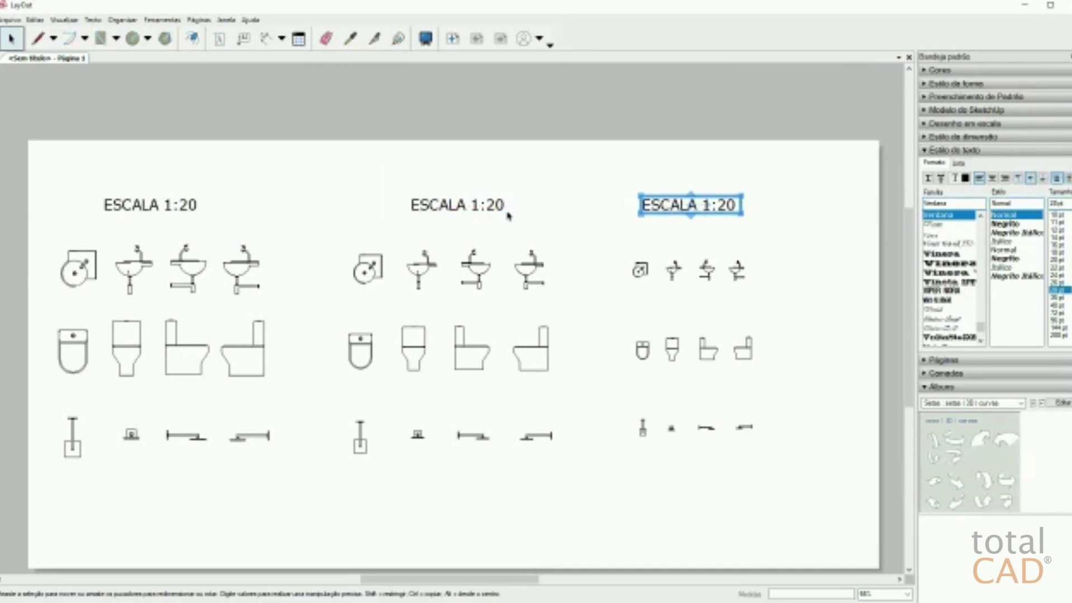
Step: Change the two copied labels to "ESCALA 1:25" above the middle set and "ESCALA 1:50" above the smallest set
{"action": "double_click", "coordinate": [491, 206]}
{"action": "left_click_drag", "start_coordinate": [487, 206], "coordinate": [513, 208]}
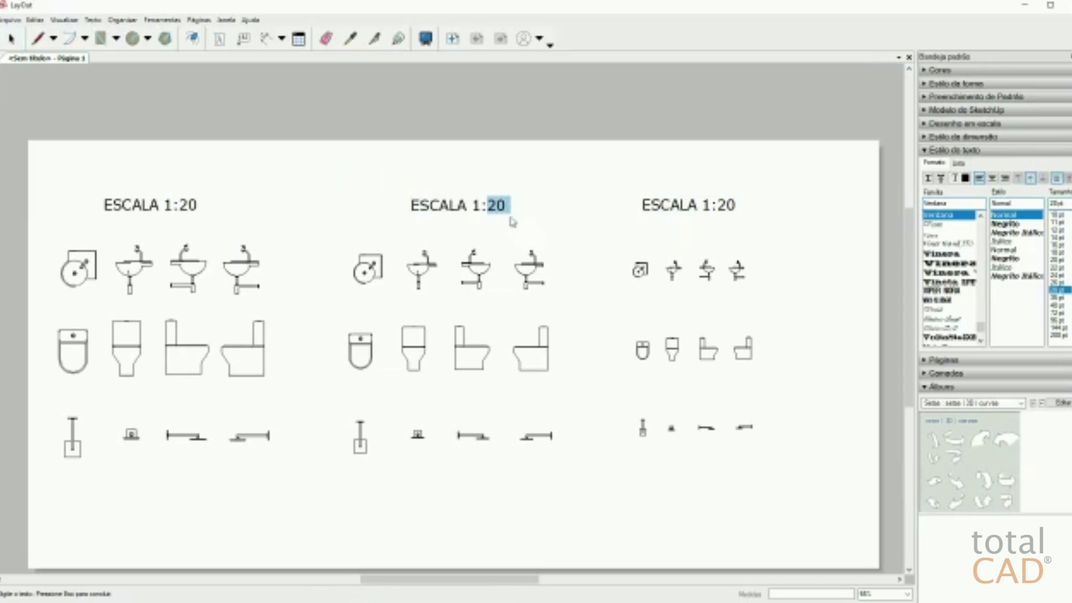
{"action": "type", "text": "25"}
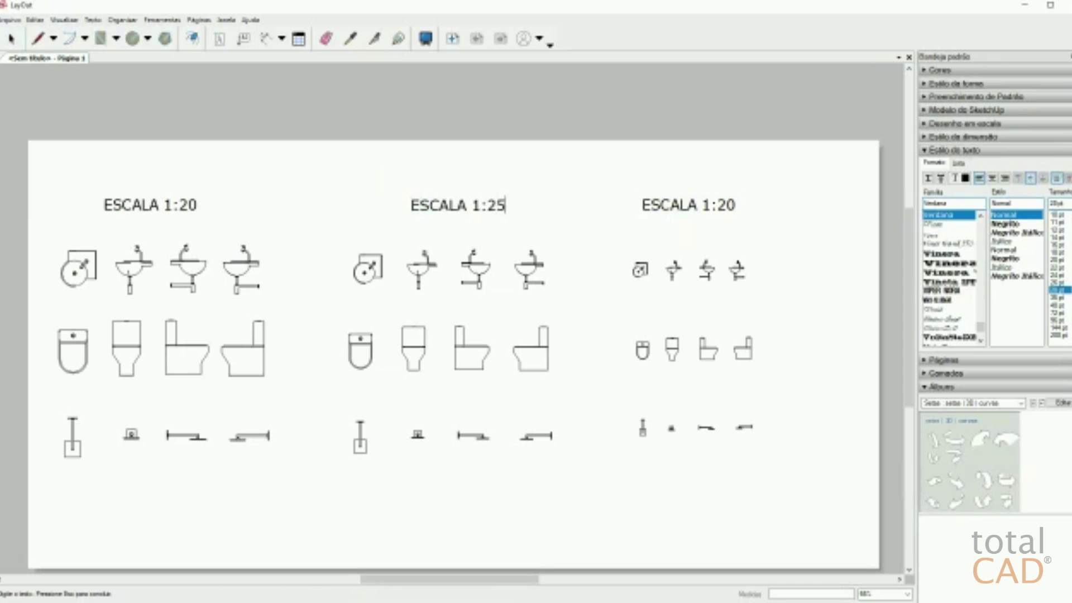
{"action": "left_click", "coordinate": [723, 204]}
{"action": "double_click", "coordinate": [720, 204]}
{"action": "left_click_drag", "start_coordinate": [718, 205], "coordinate": [737, 206]}
{"action": "type", "text": "50"}
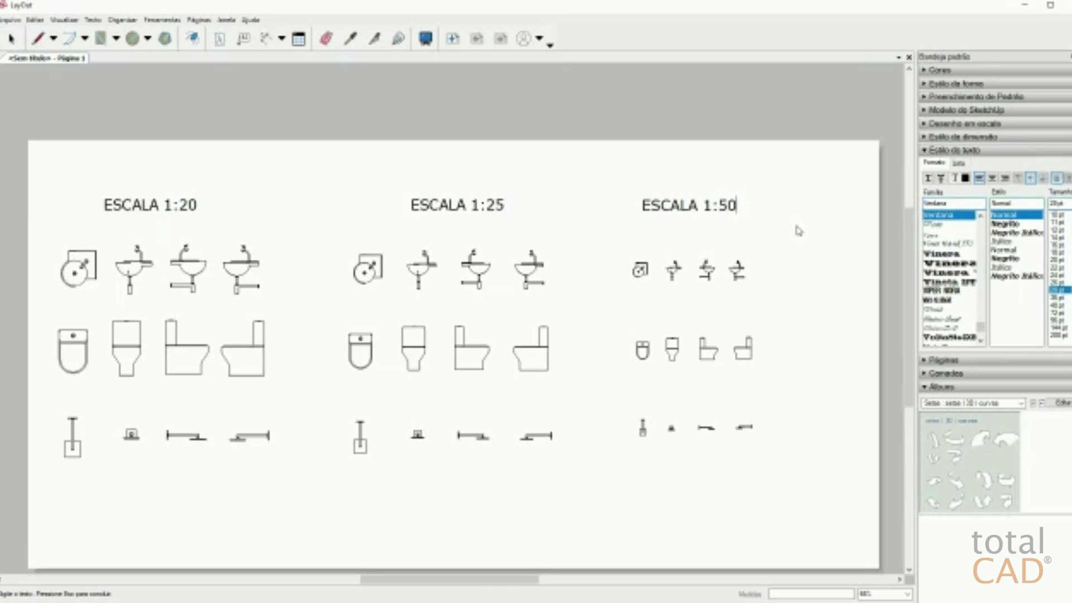
{"action": "key", "text": "Escape"}
{"action": "scroll", "coordinate": [458, 255], "scroll_direction": "down", "scroll_amount": 1}
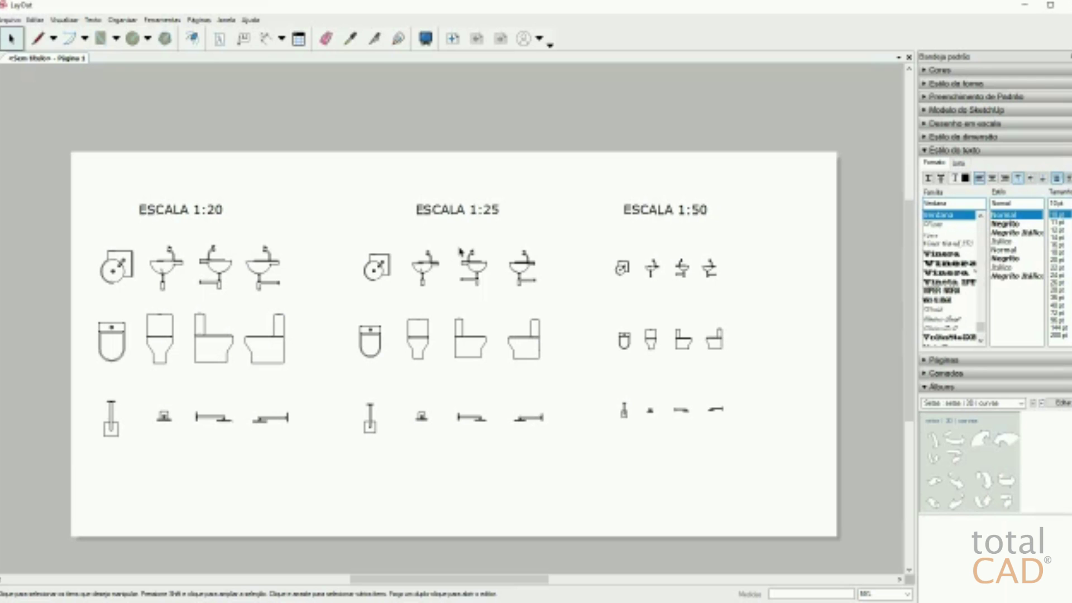
Step: Save the page of fixture blocks as an album named "Blocos Sanitários"
{"action": "left_click", "coordinate": [11, 20]}
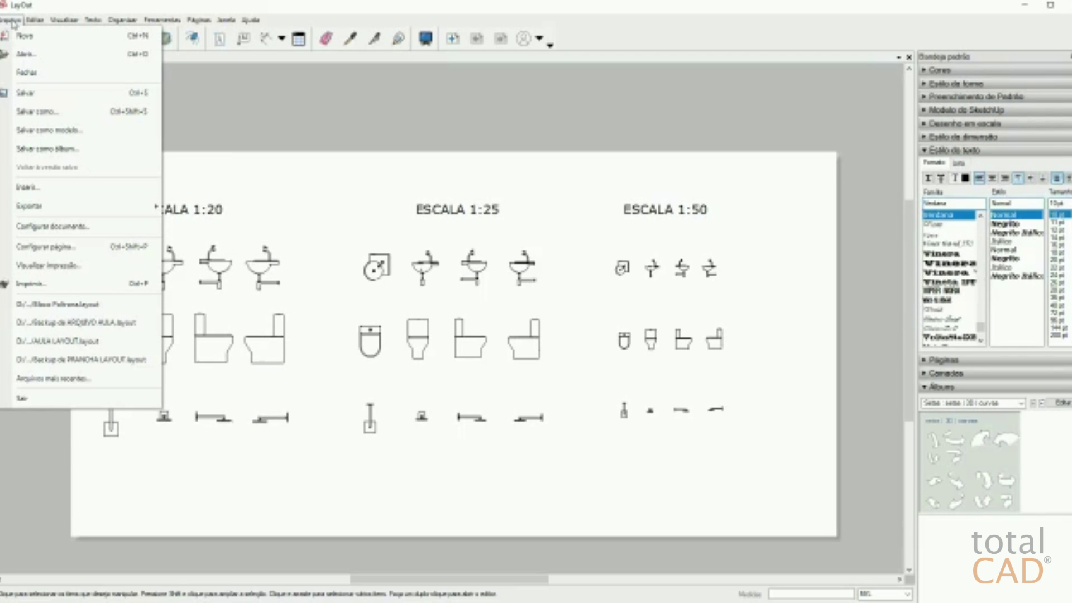
{"action": "left_click", "coordinate": [88, 149]}
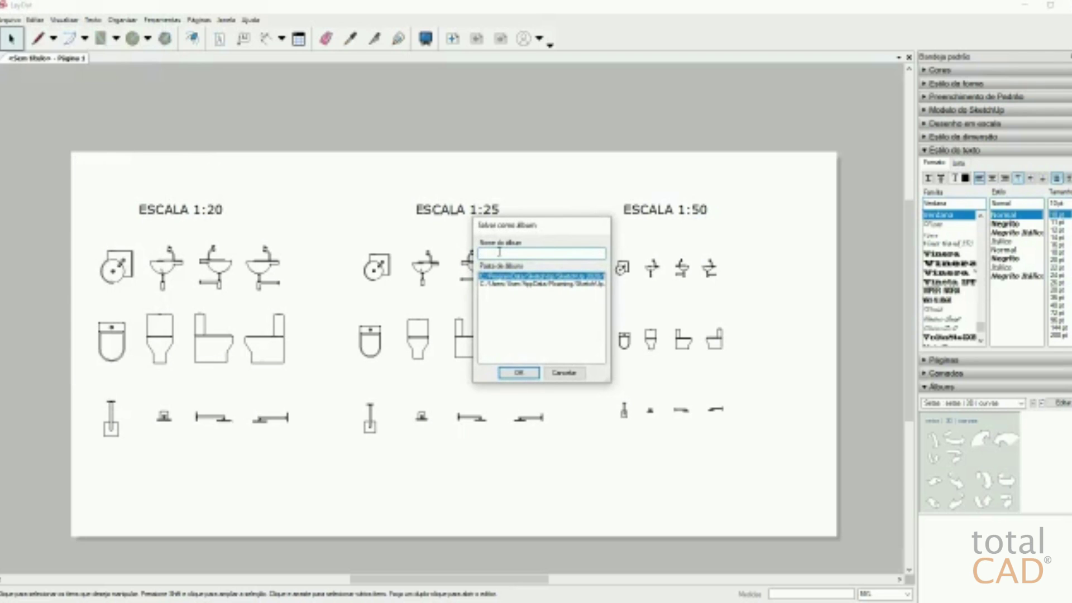
{"action": "type", "text": "N"}
{"action": "left_click", "coordinate": [520, 373]}
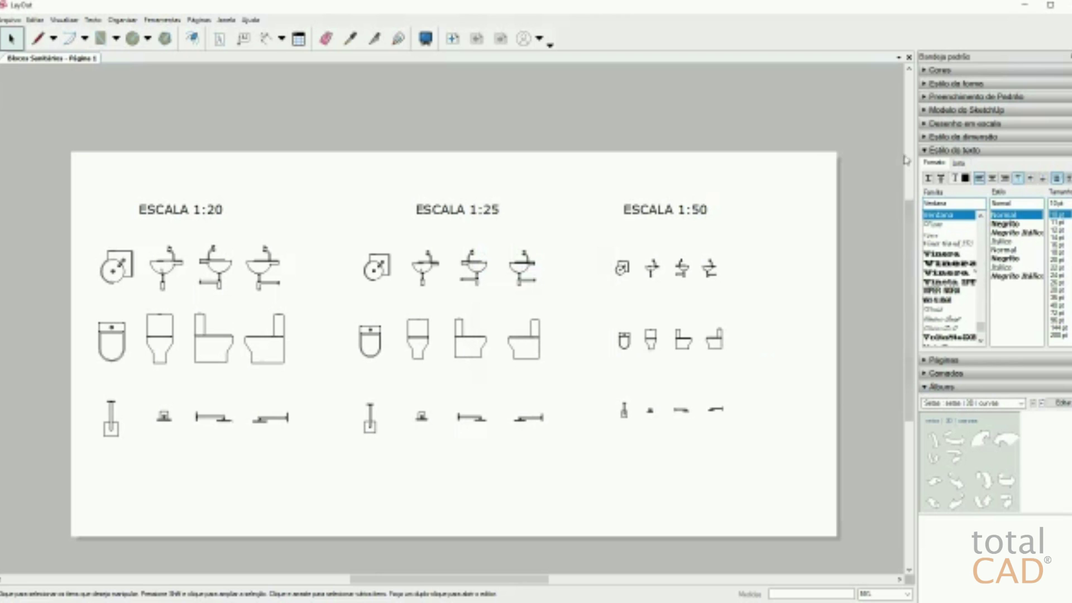
Step: Collapse the text style settings and display the "Blocos Sanitários" album
{"action": "left_click", "coordinate": [925, 150]}
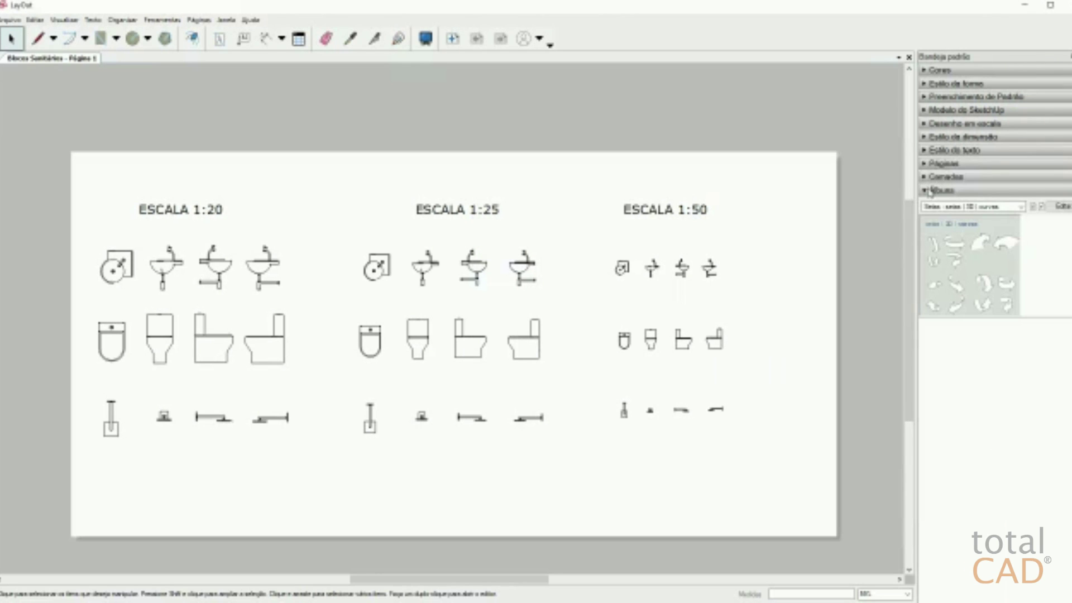
{"action": "left_click", "coordinate": [1021, 207]}
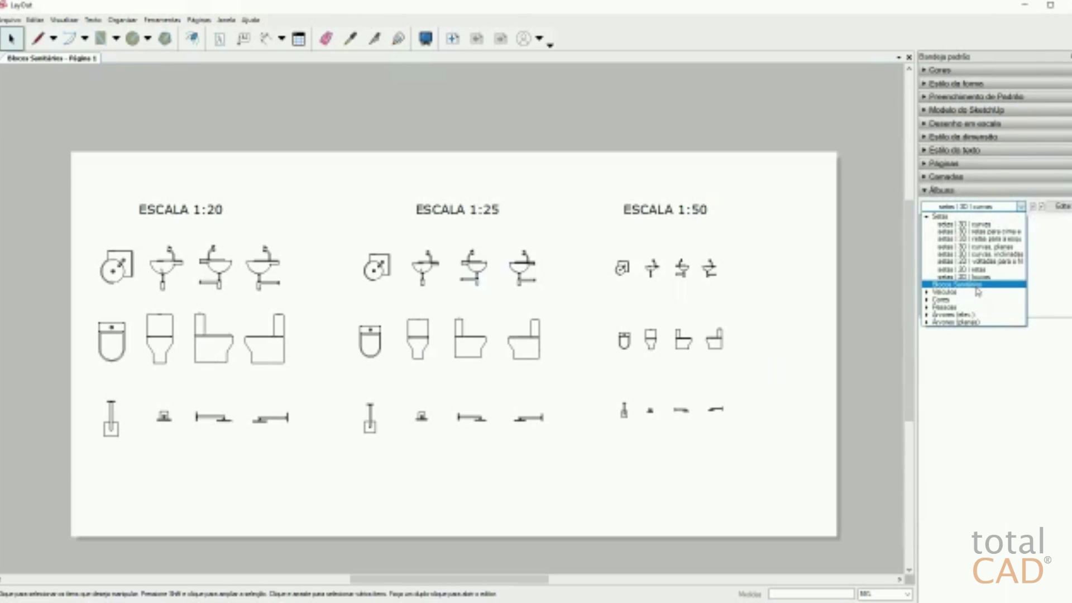
{"action": "left_click", "coordinate": [977, 285]}
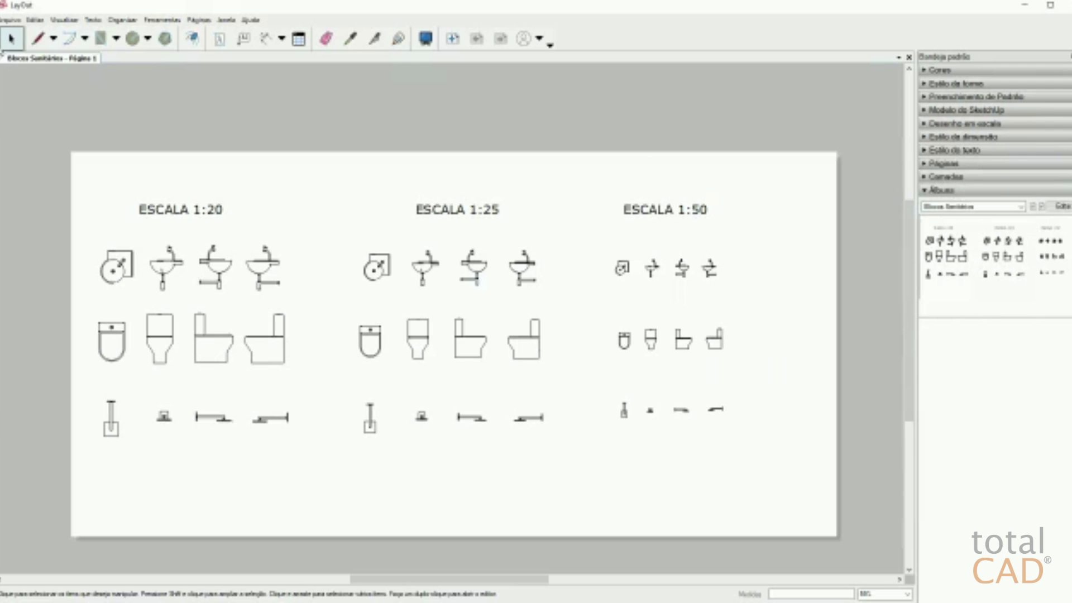
Step: Create a new document from the blank "A4 paisagem" template
{"action": "left_click", "coordinate": [12, 20]}
{"action": "left_click", "coordinate": [25, 37]}
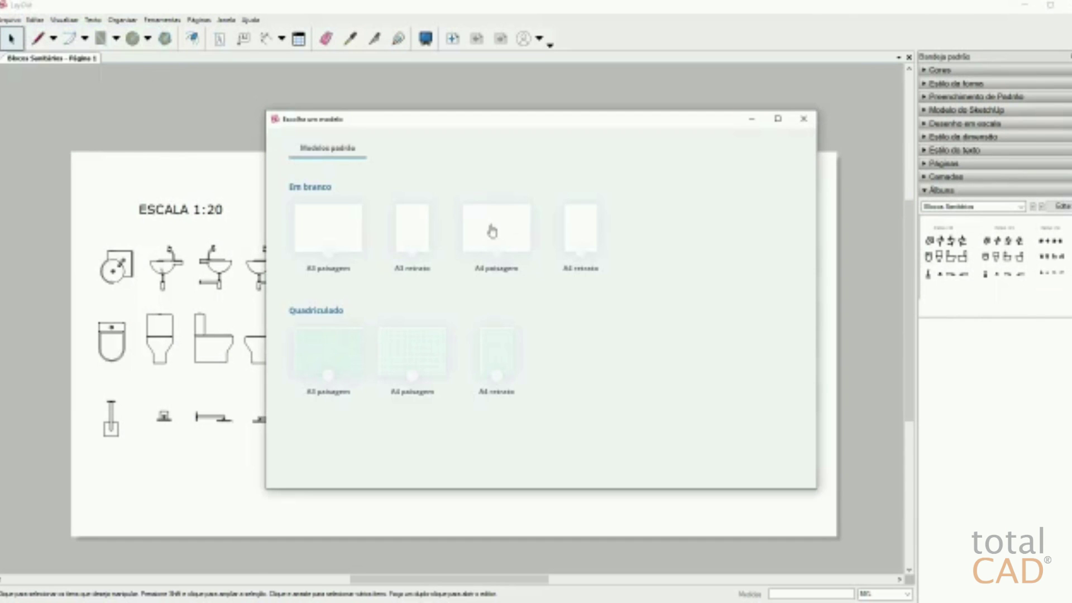
{"action": "left_click", "coordinate": [505, 232]}
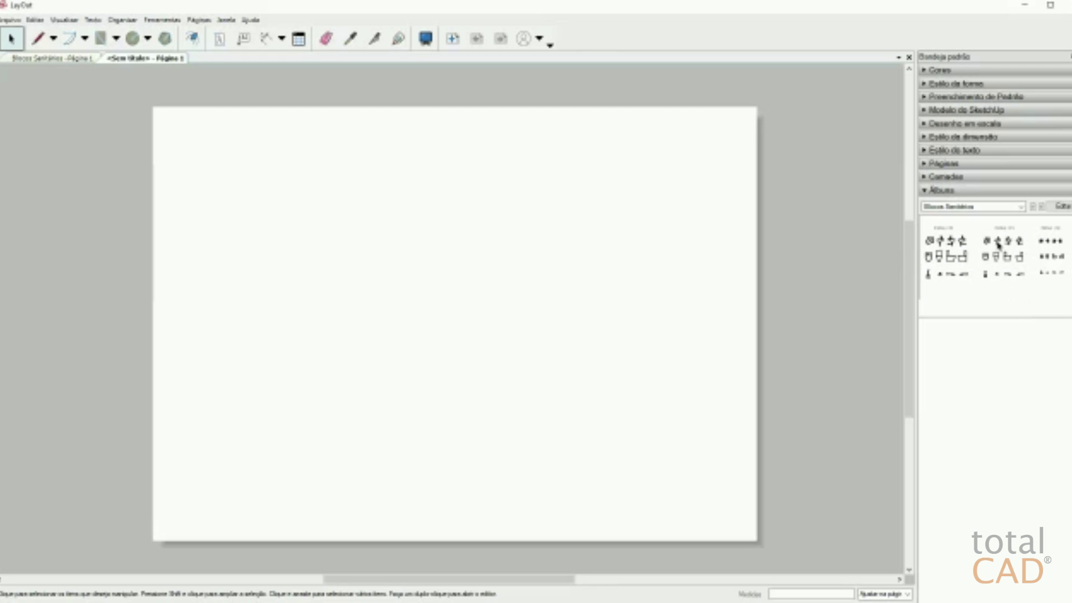
Step: Insert the second washbasin block of the album's 1:25 set into the upper middle of the blank page and check its linework
{"action": "left_click_drag", "start_coordinate": [999, 244], "coordinate": [476, 222]}
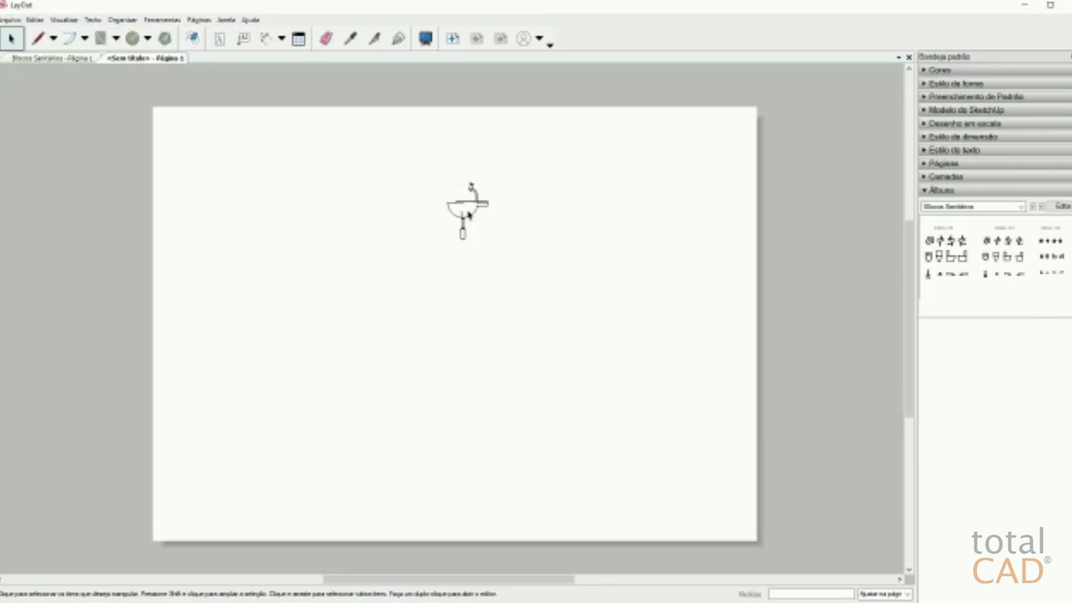
{"action": "scroll", "coordinate": [463, 206], "scroll_direction": "up", "scroll_amount": 1}
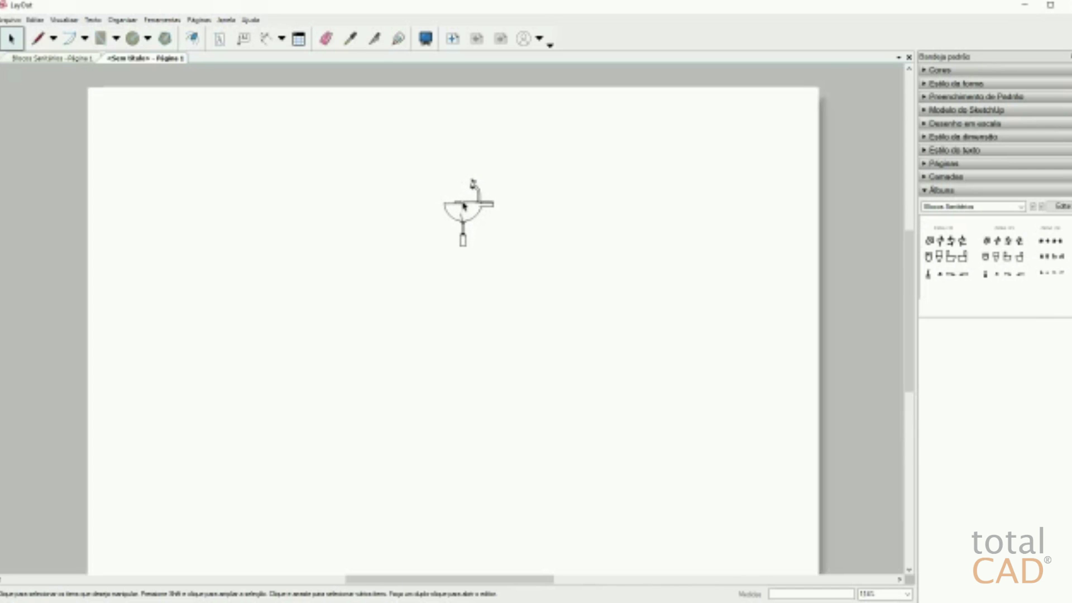
{"action": "scroll", "coordinate": [473, 198], "scroll_direction": "up", "scroll_amount": 3}
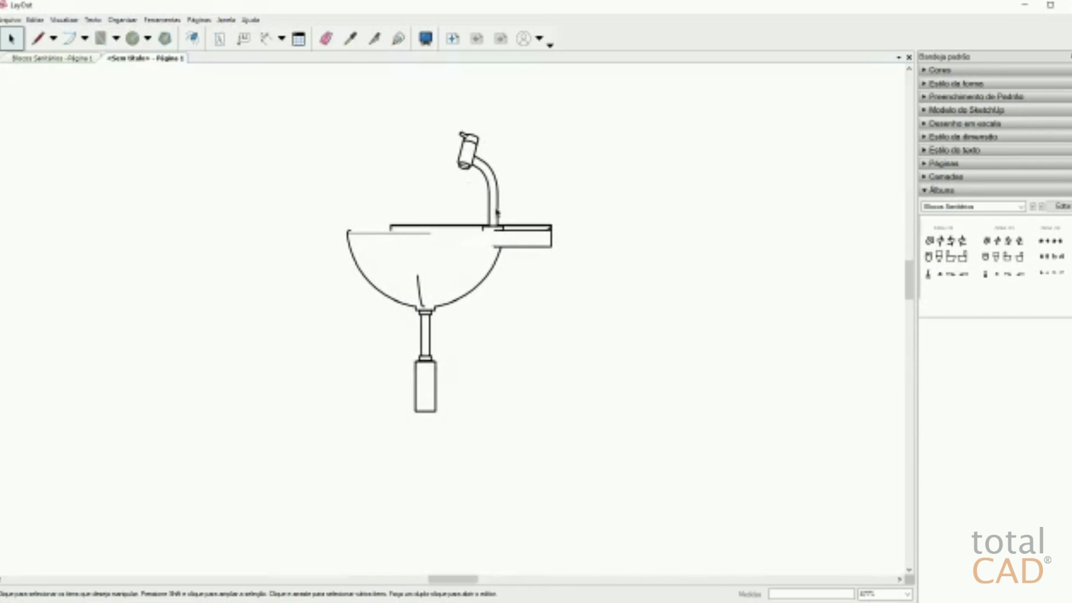
{"action": "scroll", "coordinate": [498, 211], "scroll_direction": "up", "scroll_amount": 1}
{"action": "left_click", "coordinate": [500, 211]}
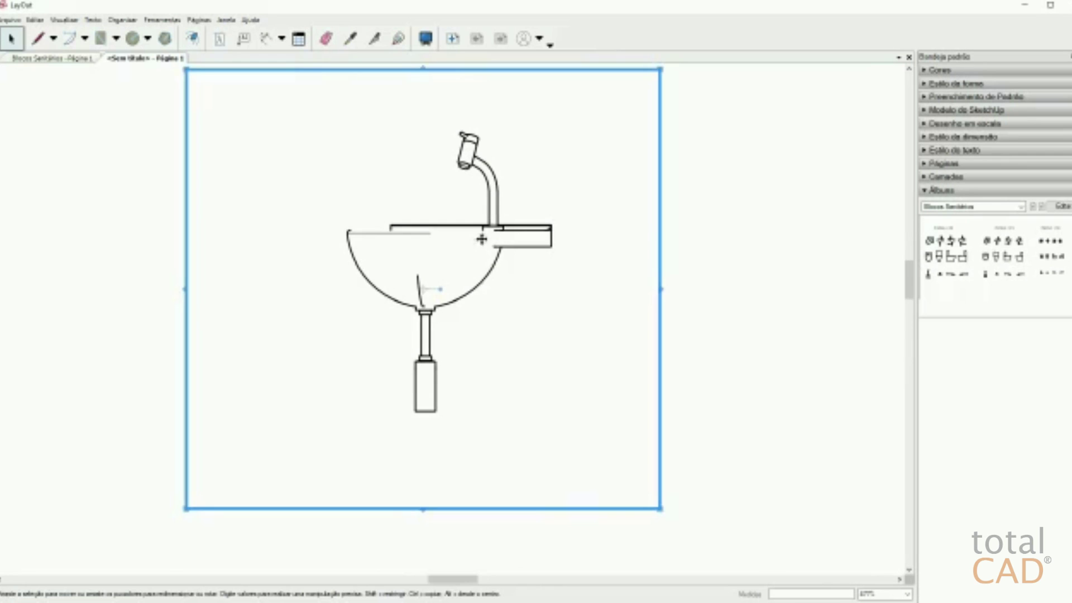
{"action": "scroll", "coordinate": [485, 234], "scroll_direction": "down", "scroll_amount": 4}
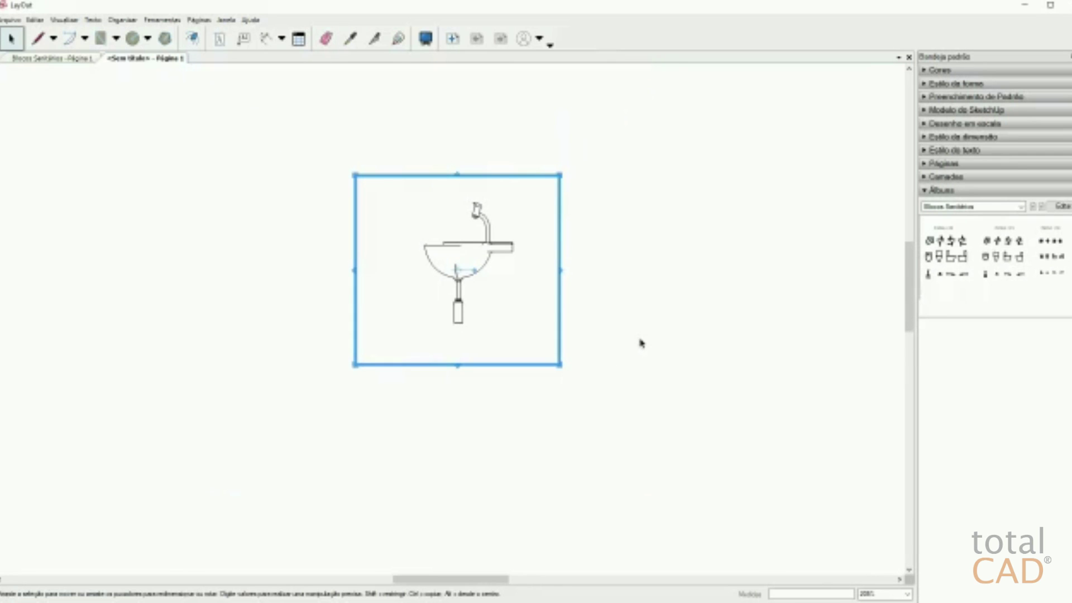
{"action": "scroll", "coordinate": [614, 363], "scroll_direction": "down", "scroll_amount": 1}
{"action": "left_click", "coordinate": [552, 392]}
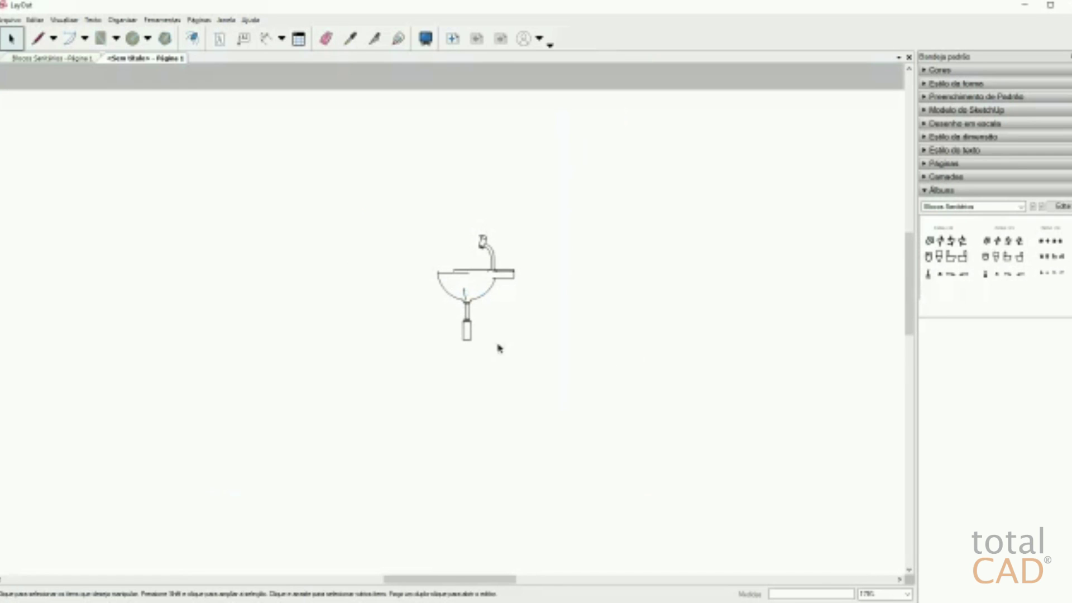